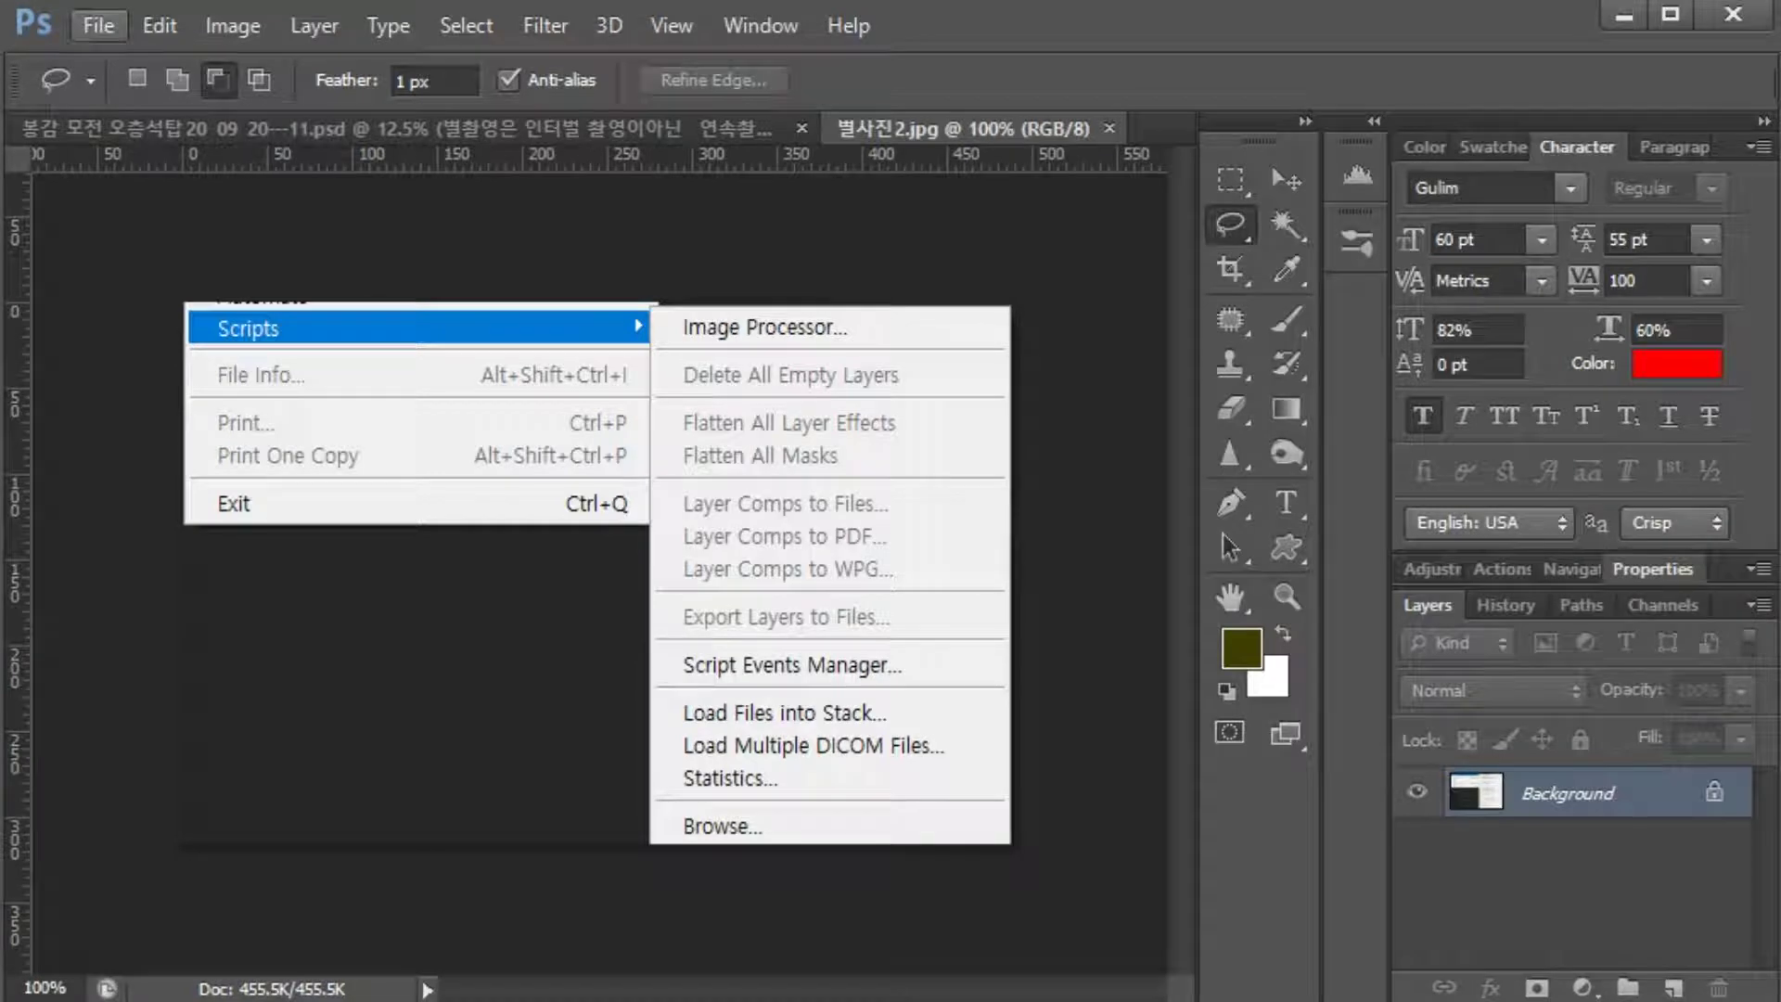
left_click(98, 26)
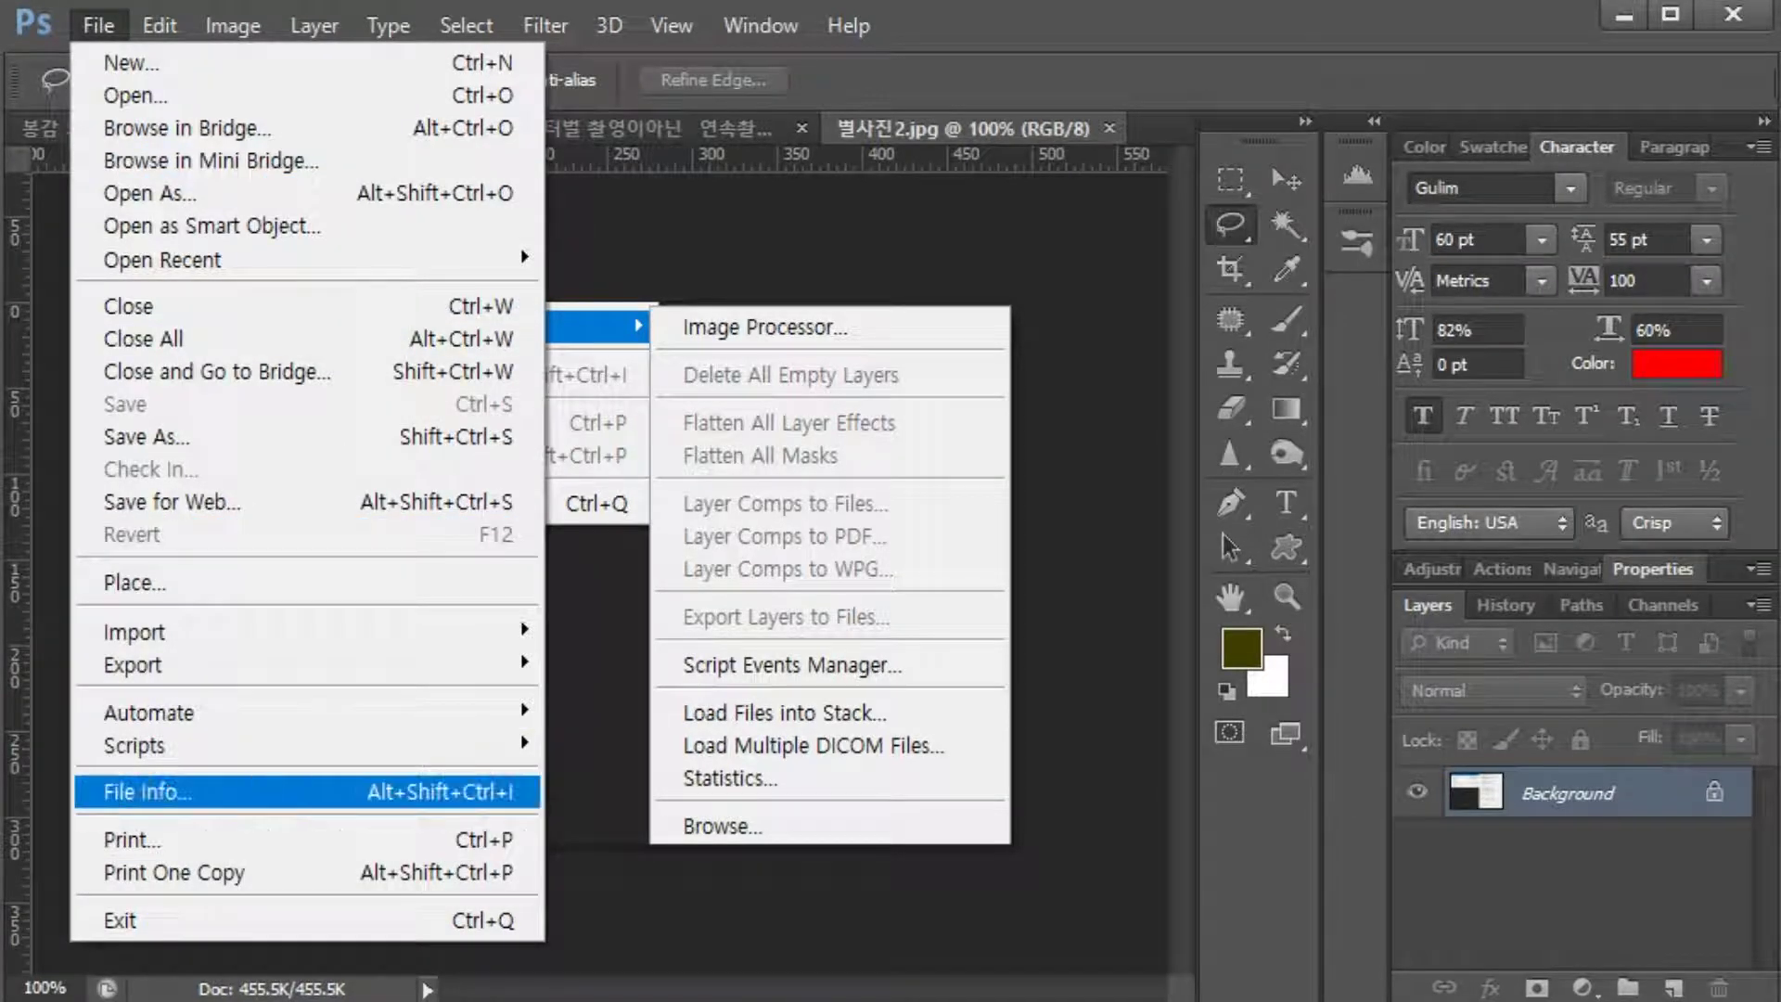
mouse_move(232, 744)
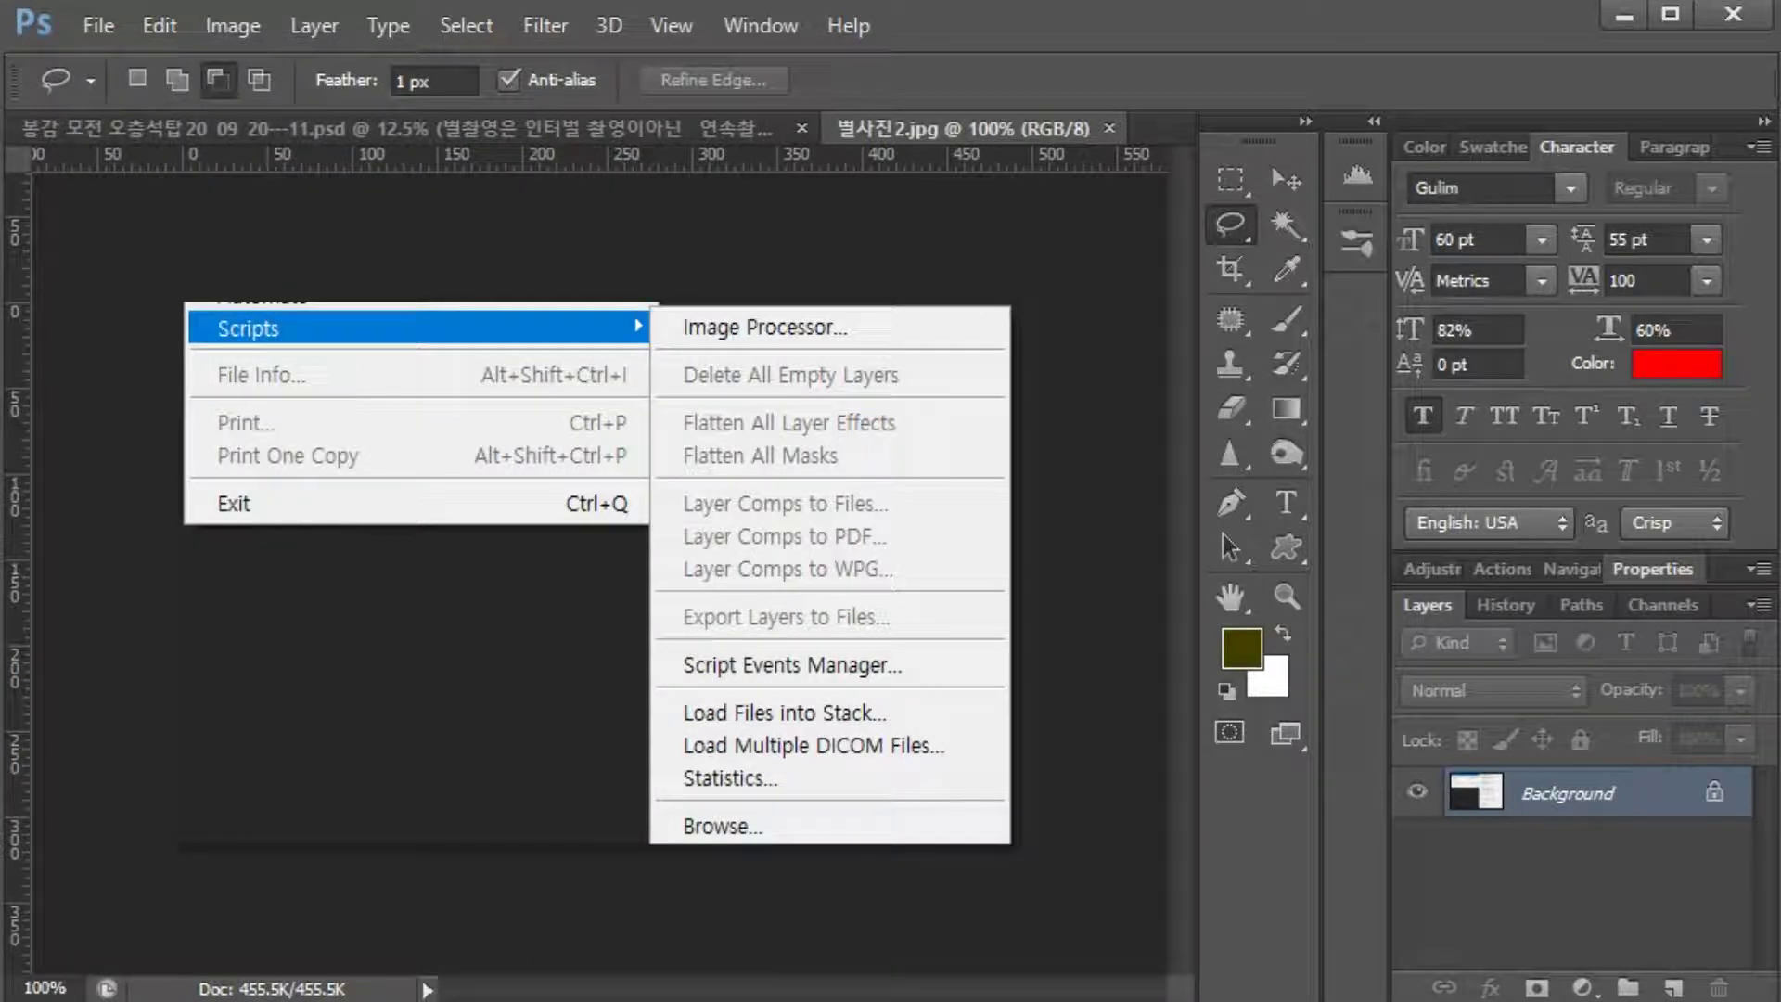
left_click_drag(172, 346, 391, 345)
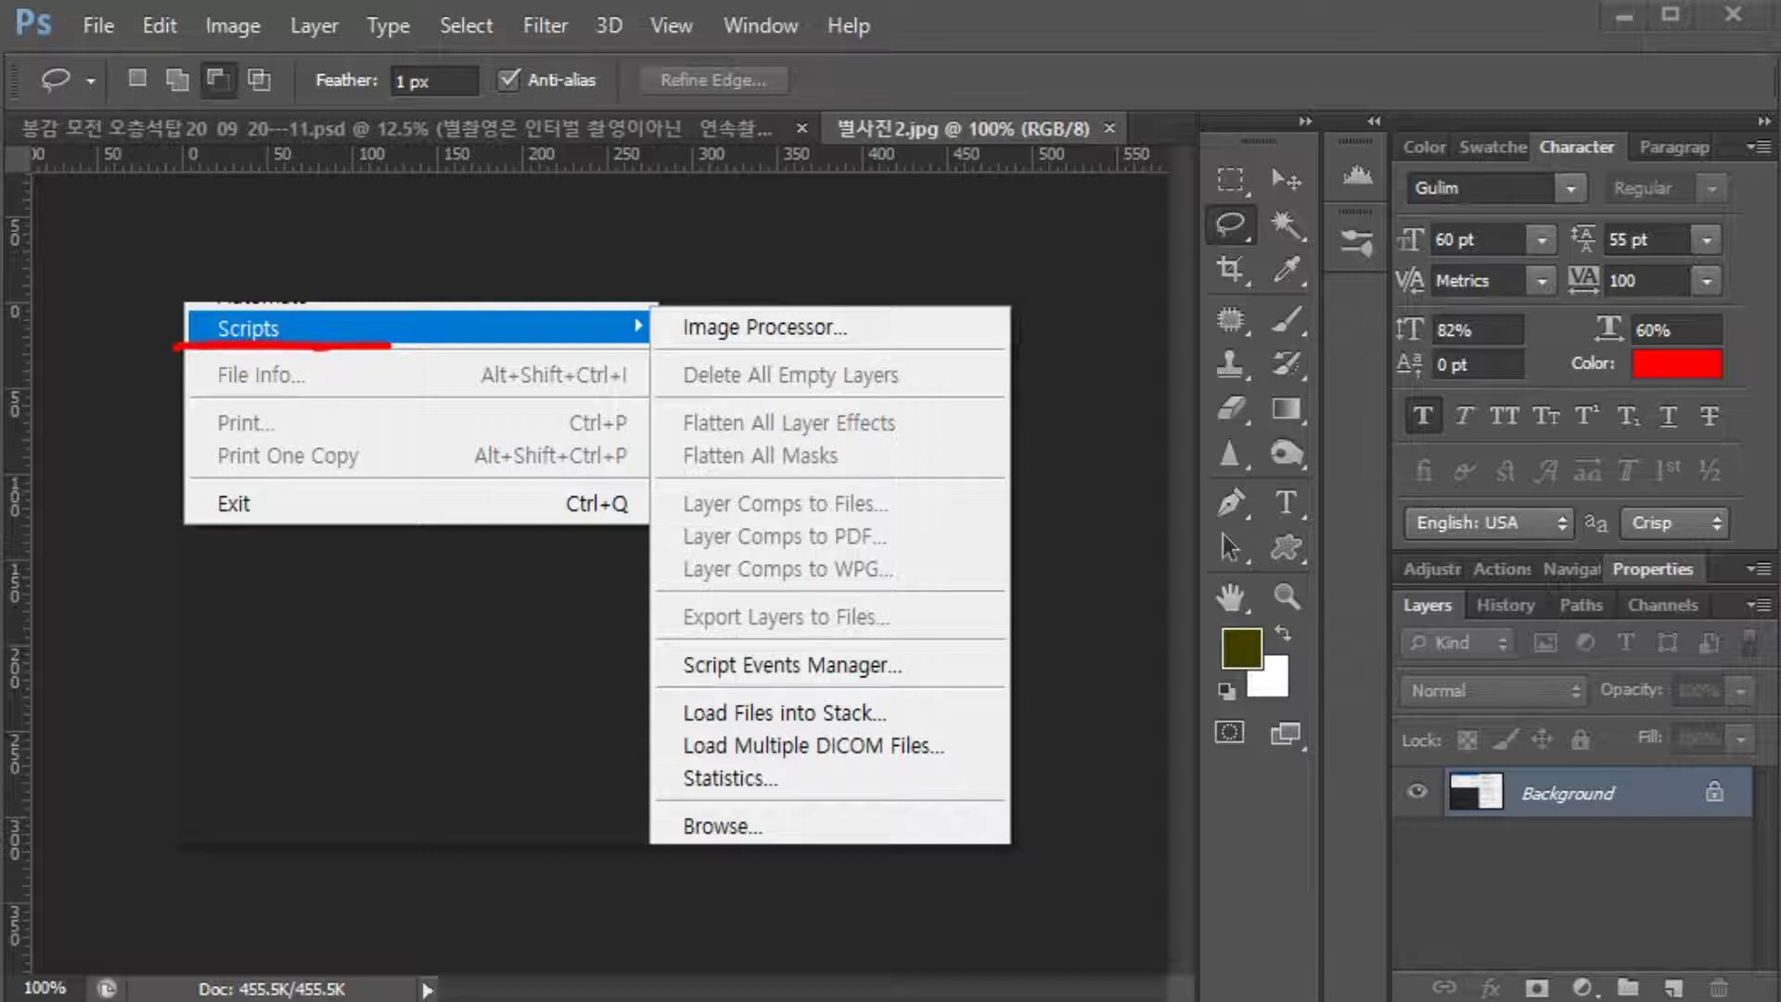
mouse_move(683, 735)
left_mouse_down()
mouse_move(923, 719)
mouse_move(881, 688)
mouse_move(658, 691)
mouse_move(663, 737)
mouse_move(939, 716)
mouse_move(775, 687)
mouse_move(649, 714)
left_mouse_up()
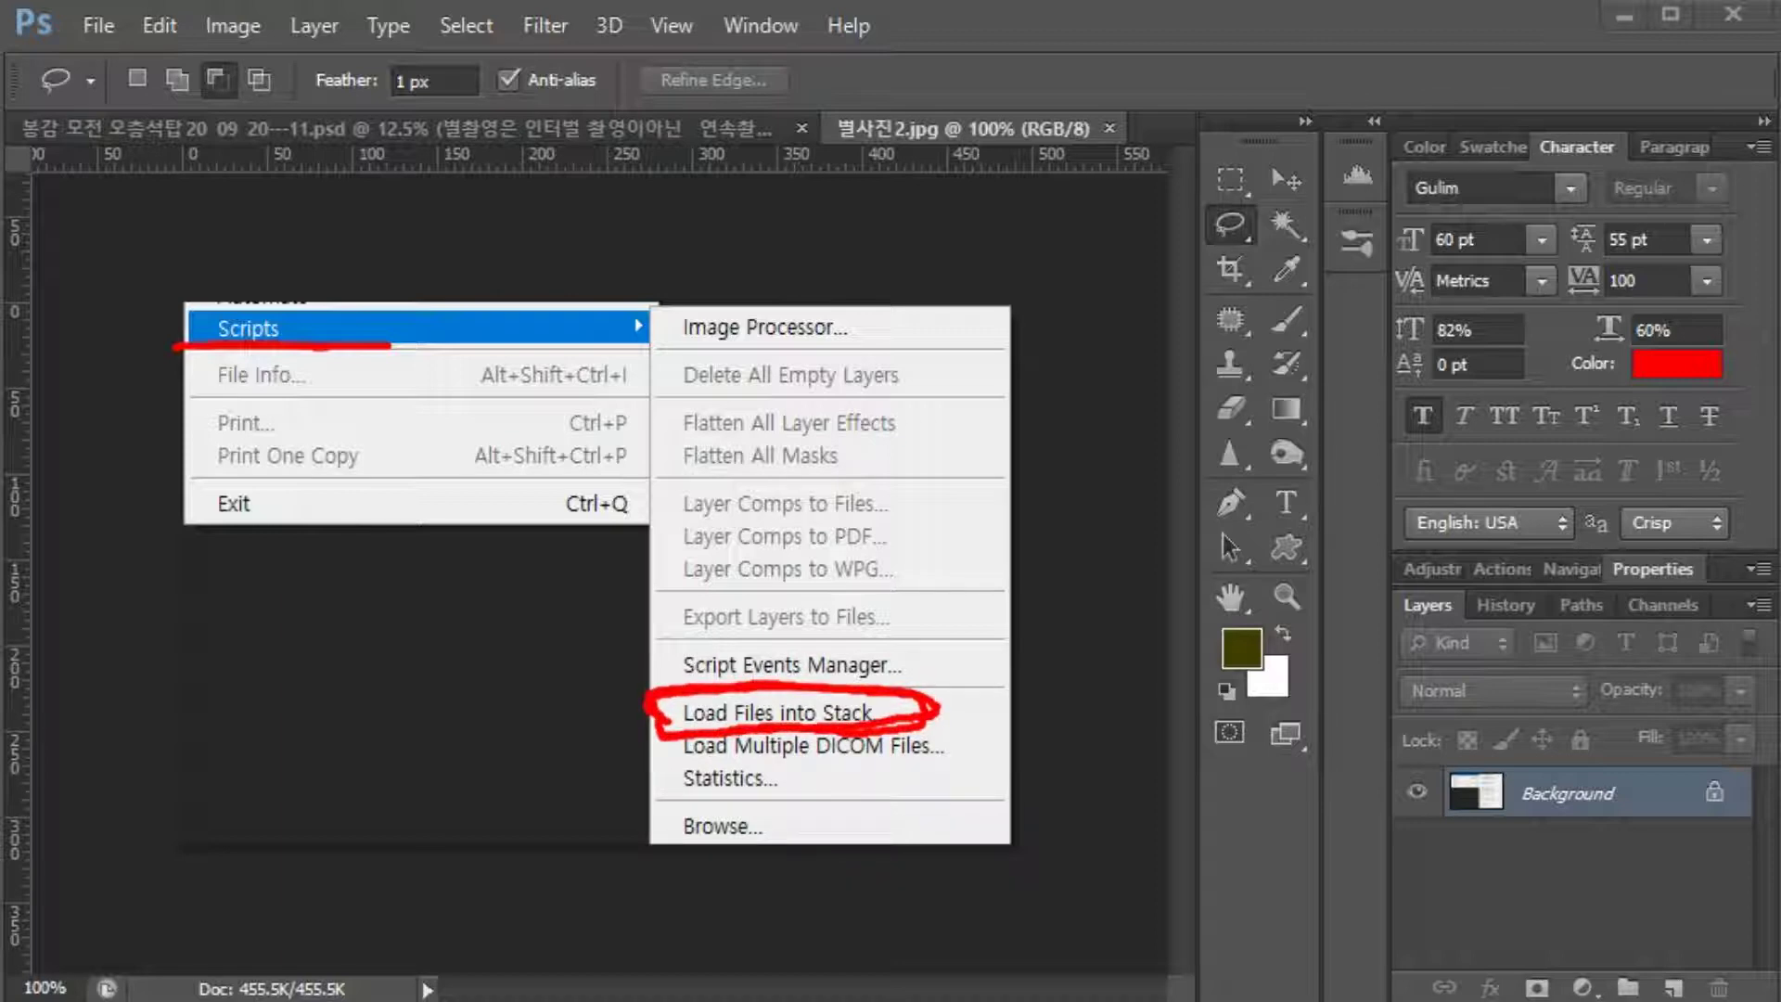
key("Escape")
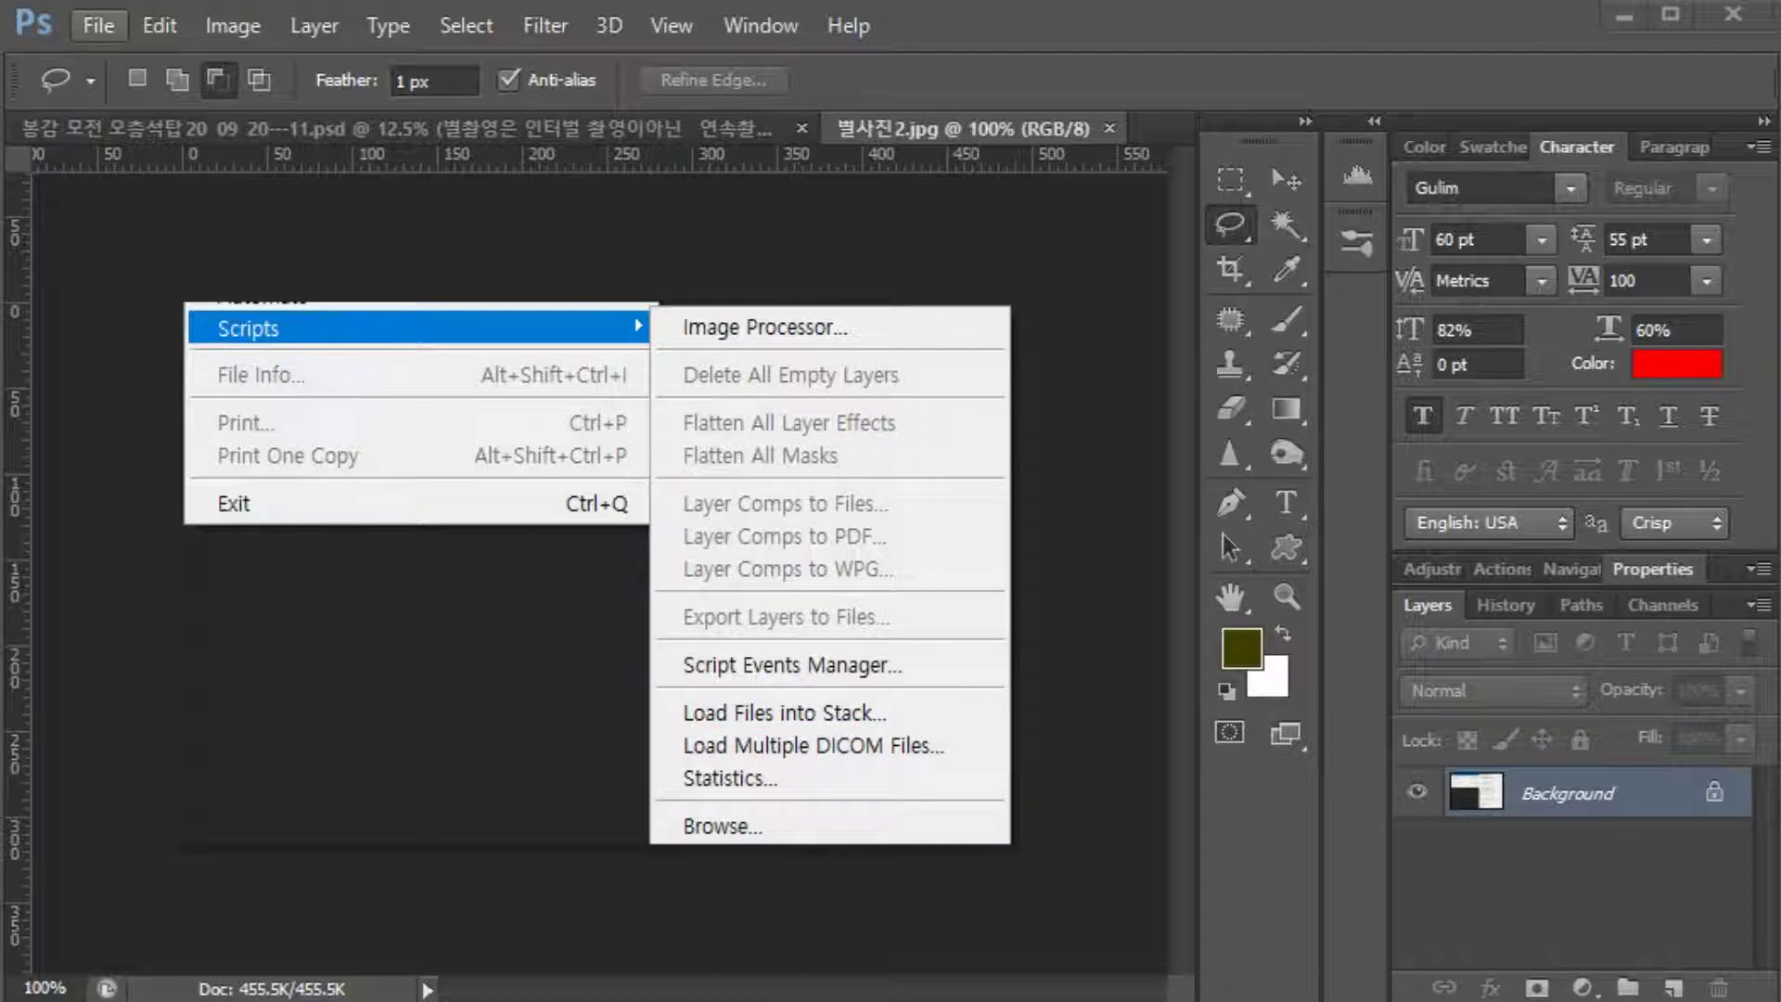
Step: Start the Load Files into Stack script and browse for its source files
left_click(98, 25)
mouse_move(135, 744)
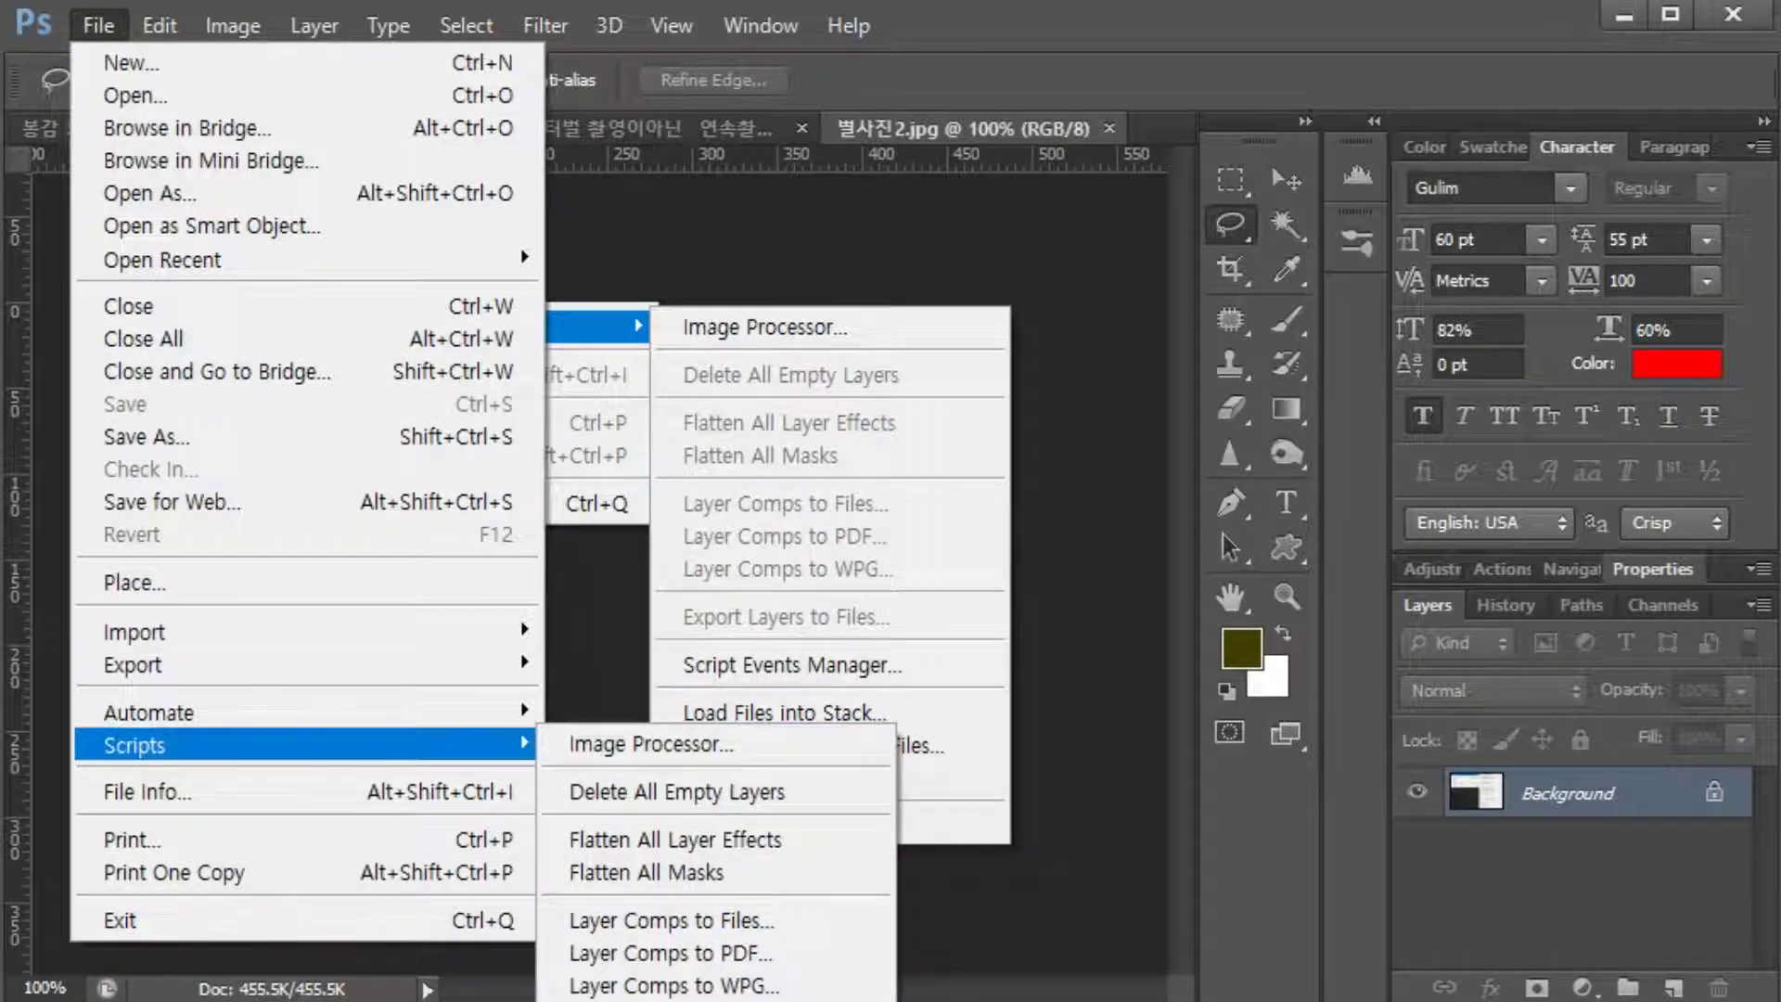
left_click(728, 1001)
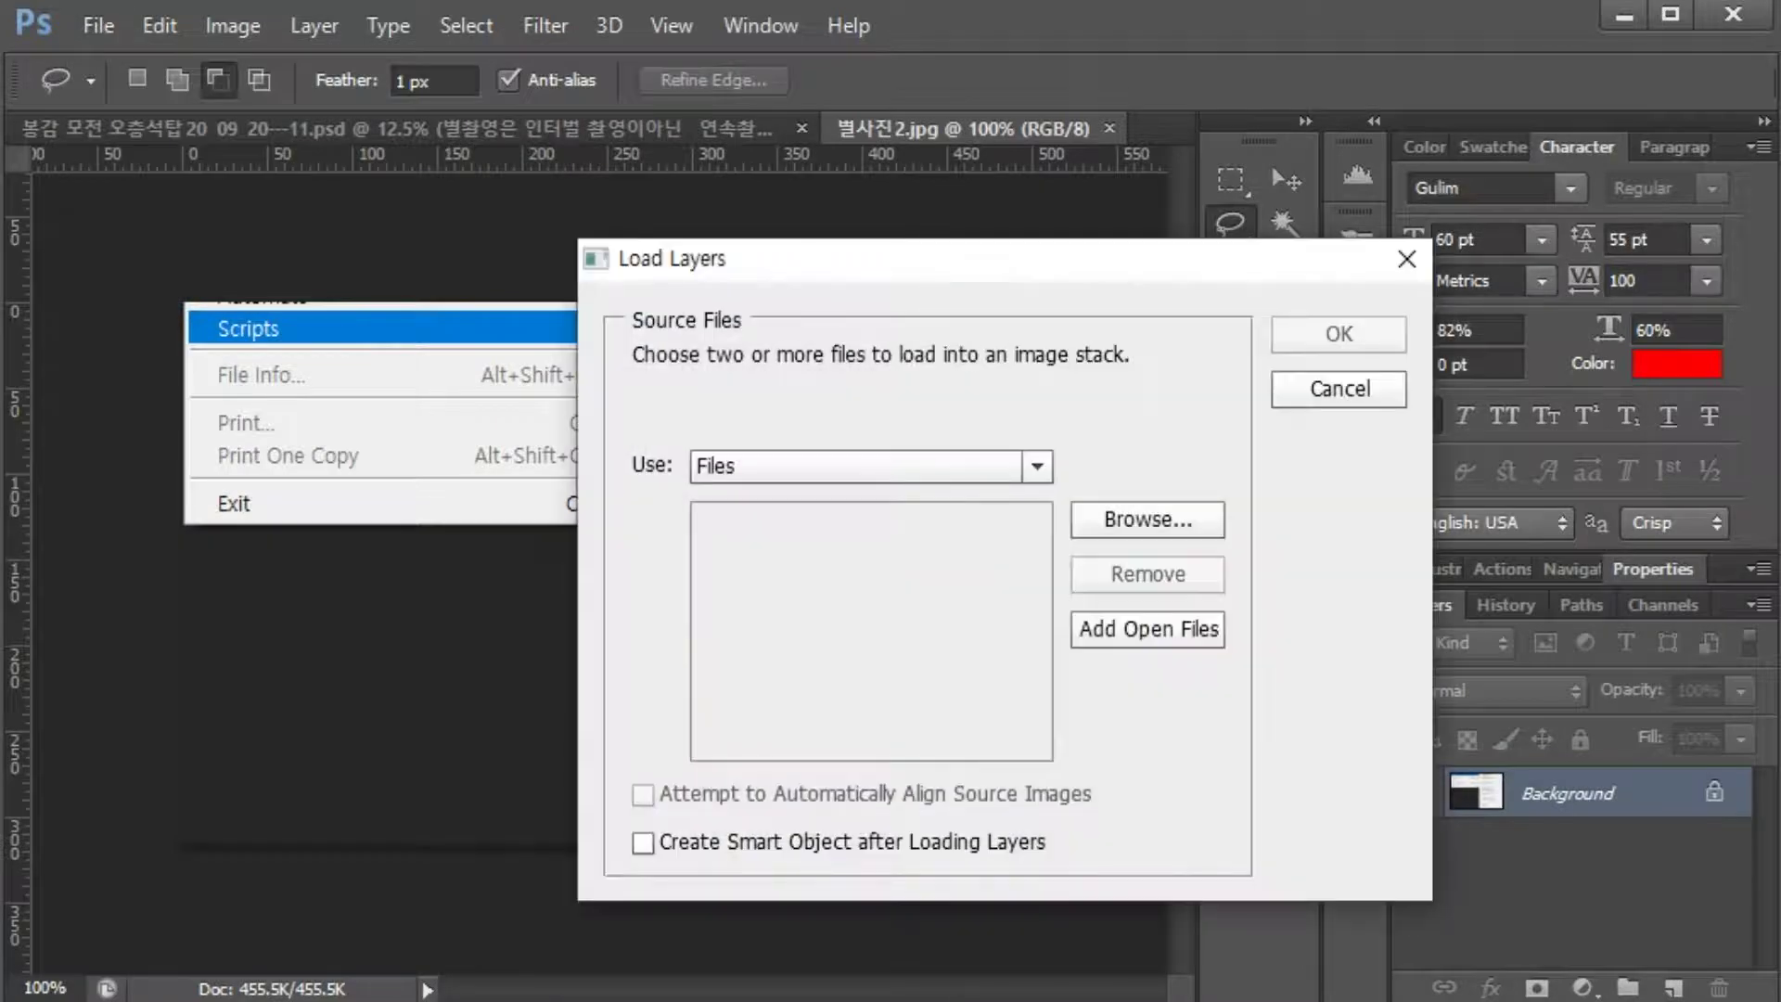
left_click_drag(757, 270, 439, 175)
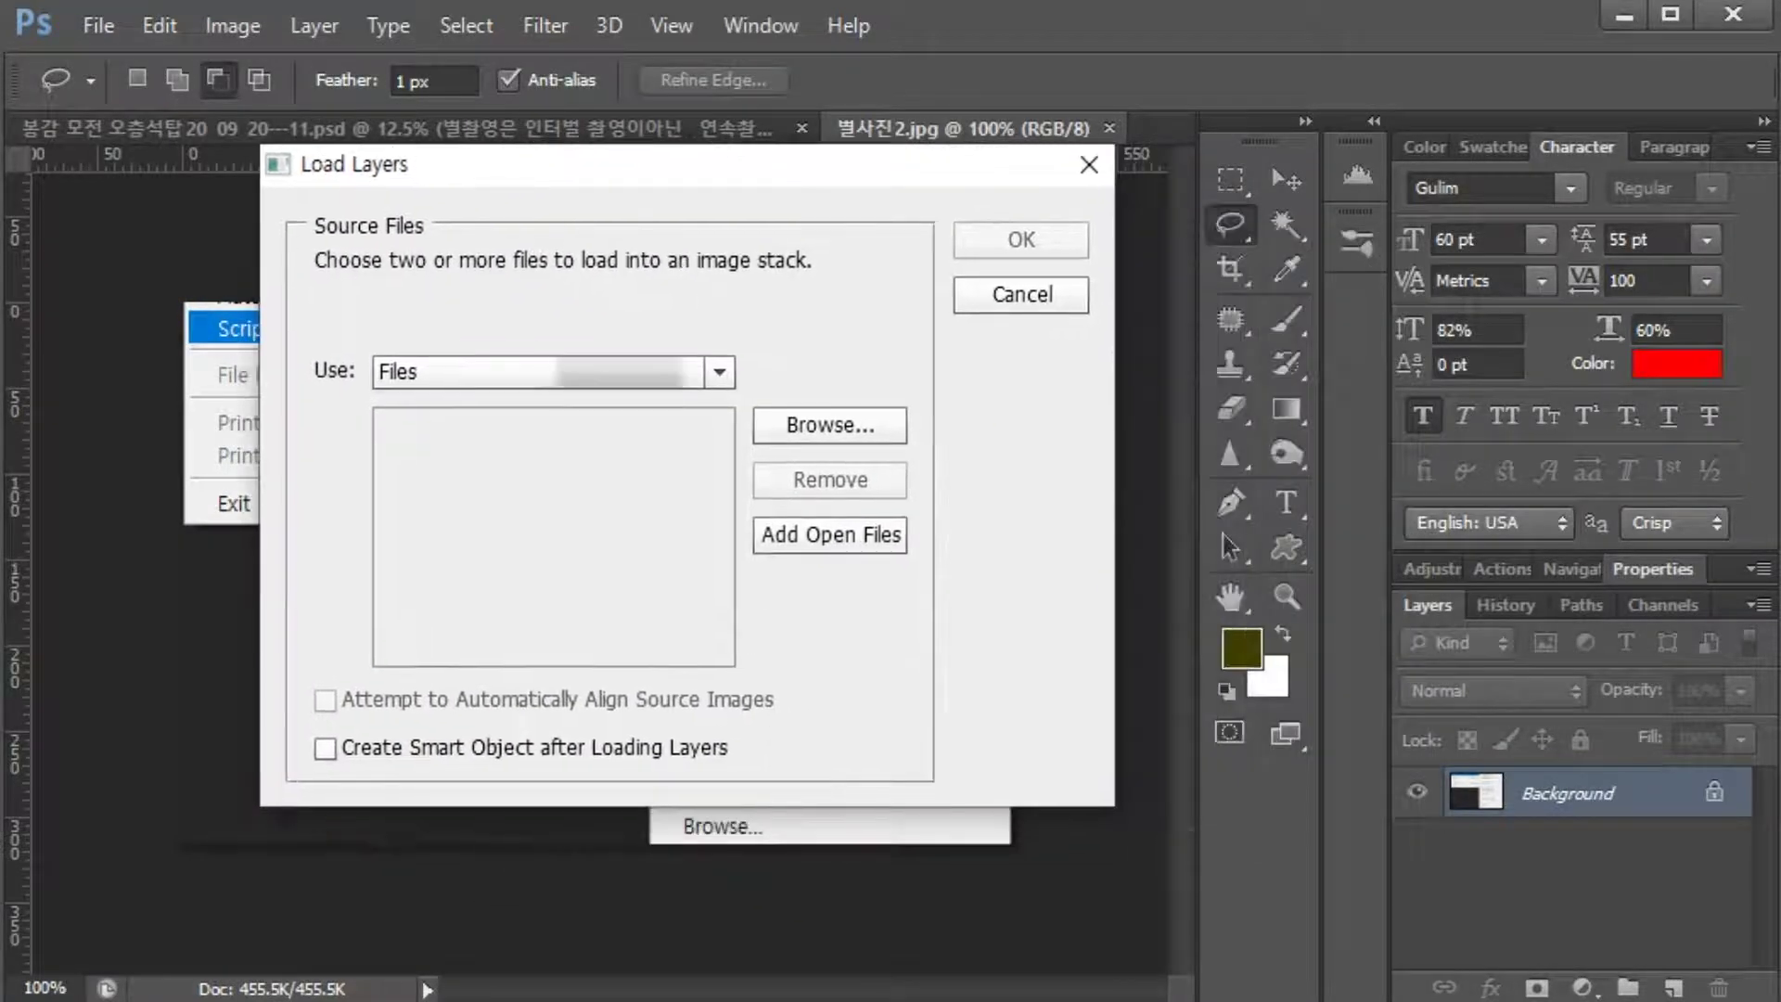
left_click(829, 425)
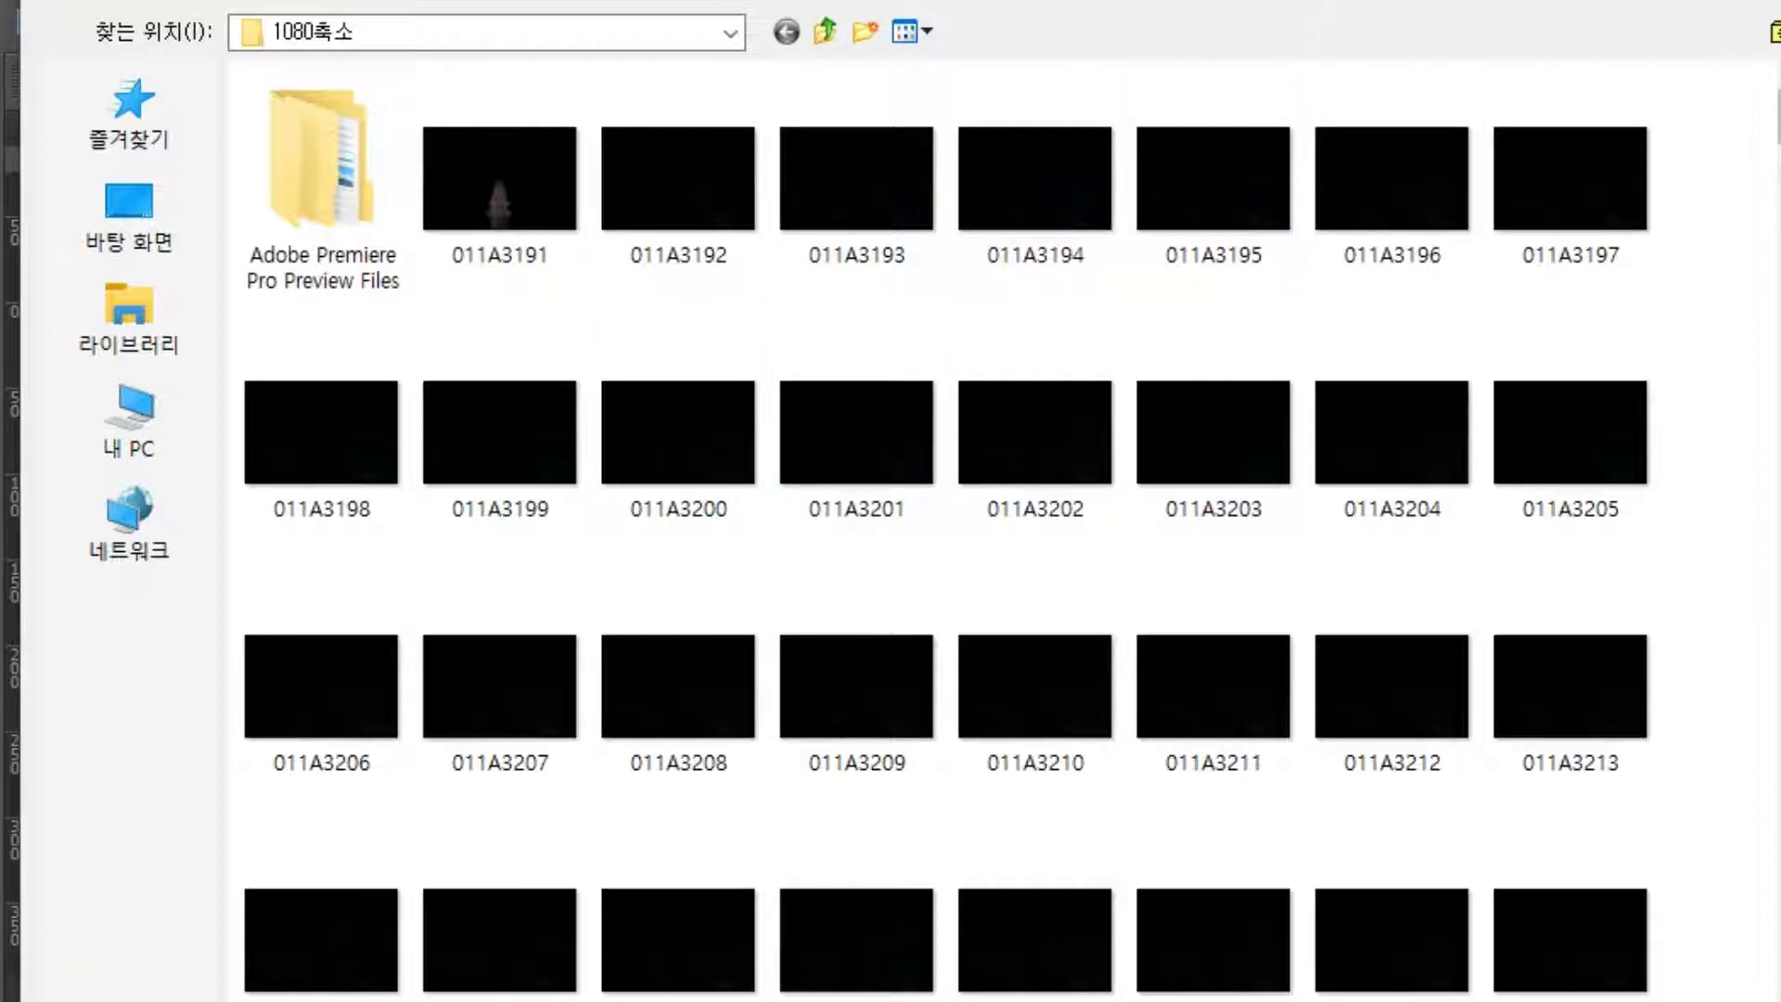
Step: Add the images 011A3538 세번째 (1) through 011A3538 세번째 (150) from the 1080축소 folder as source files
scroll(1011, 534, "down", 15)
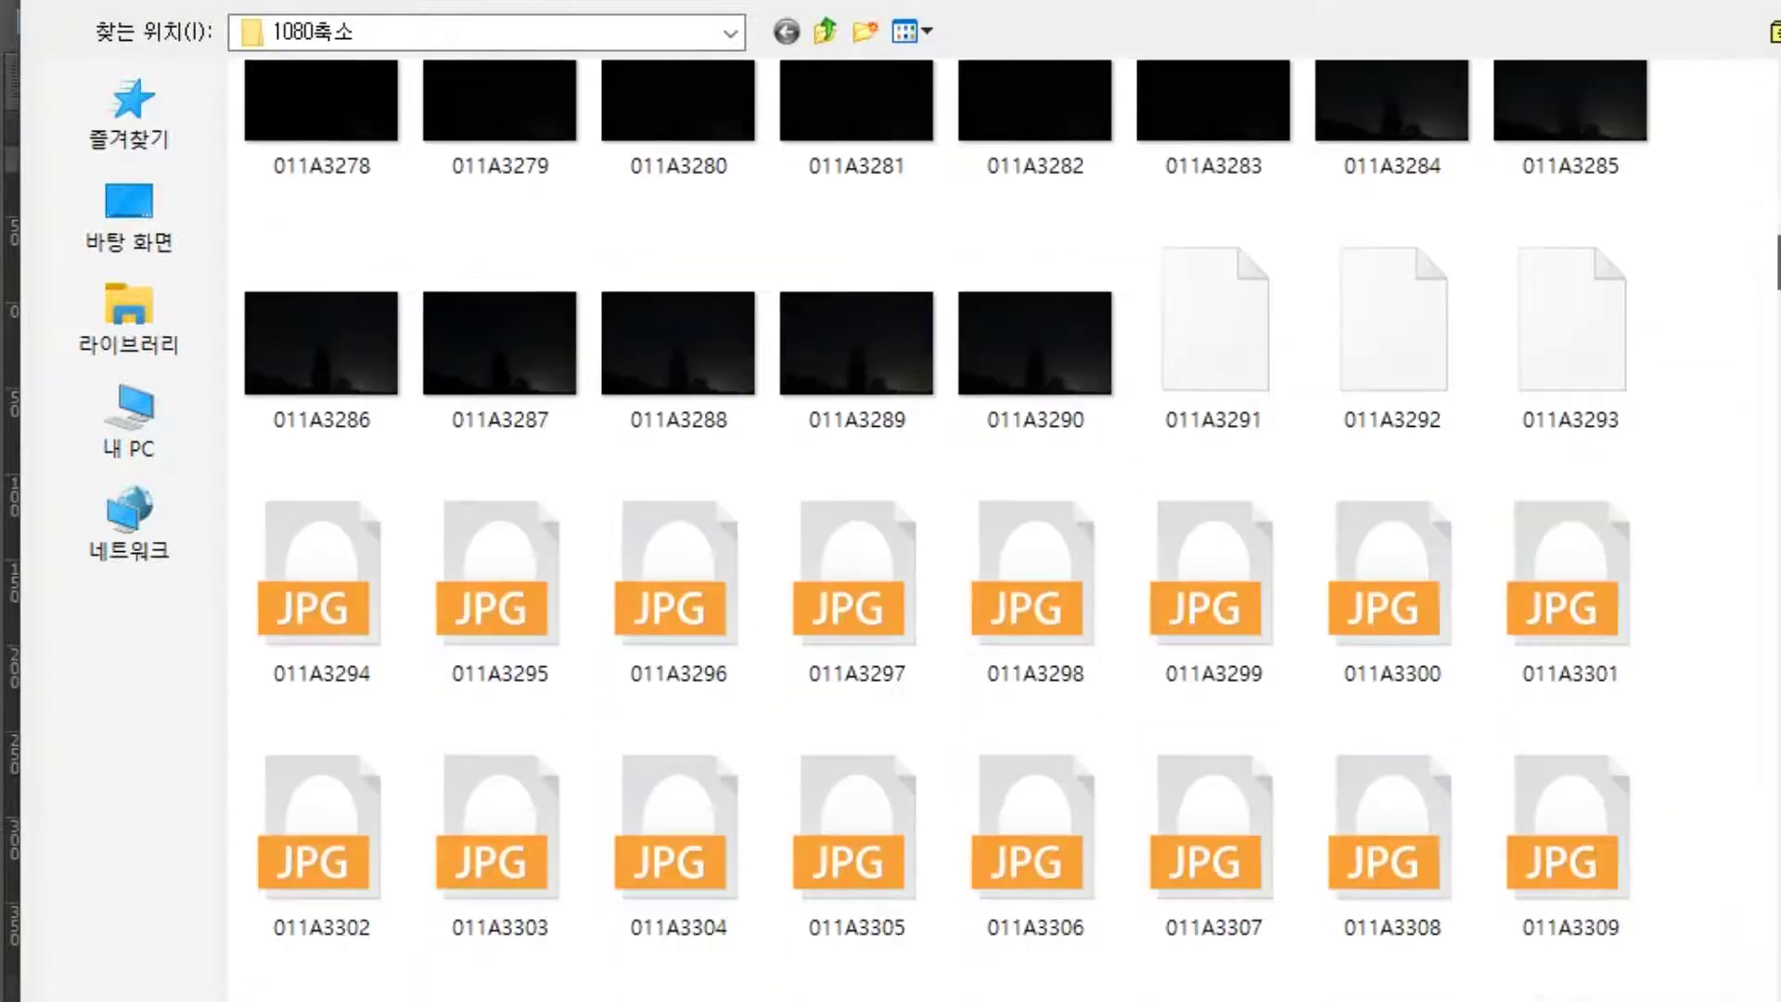
scroll(946, 527, "down", 9)
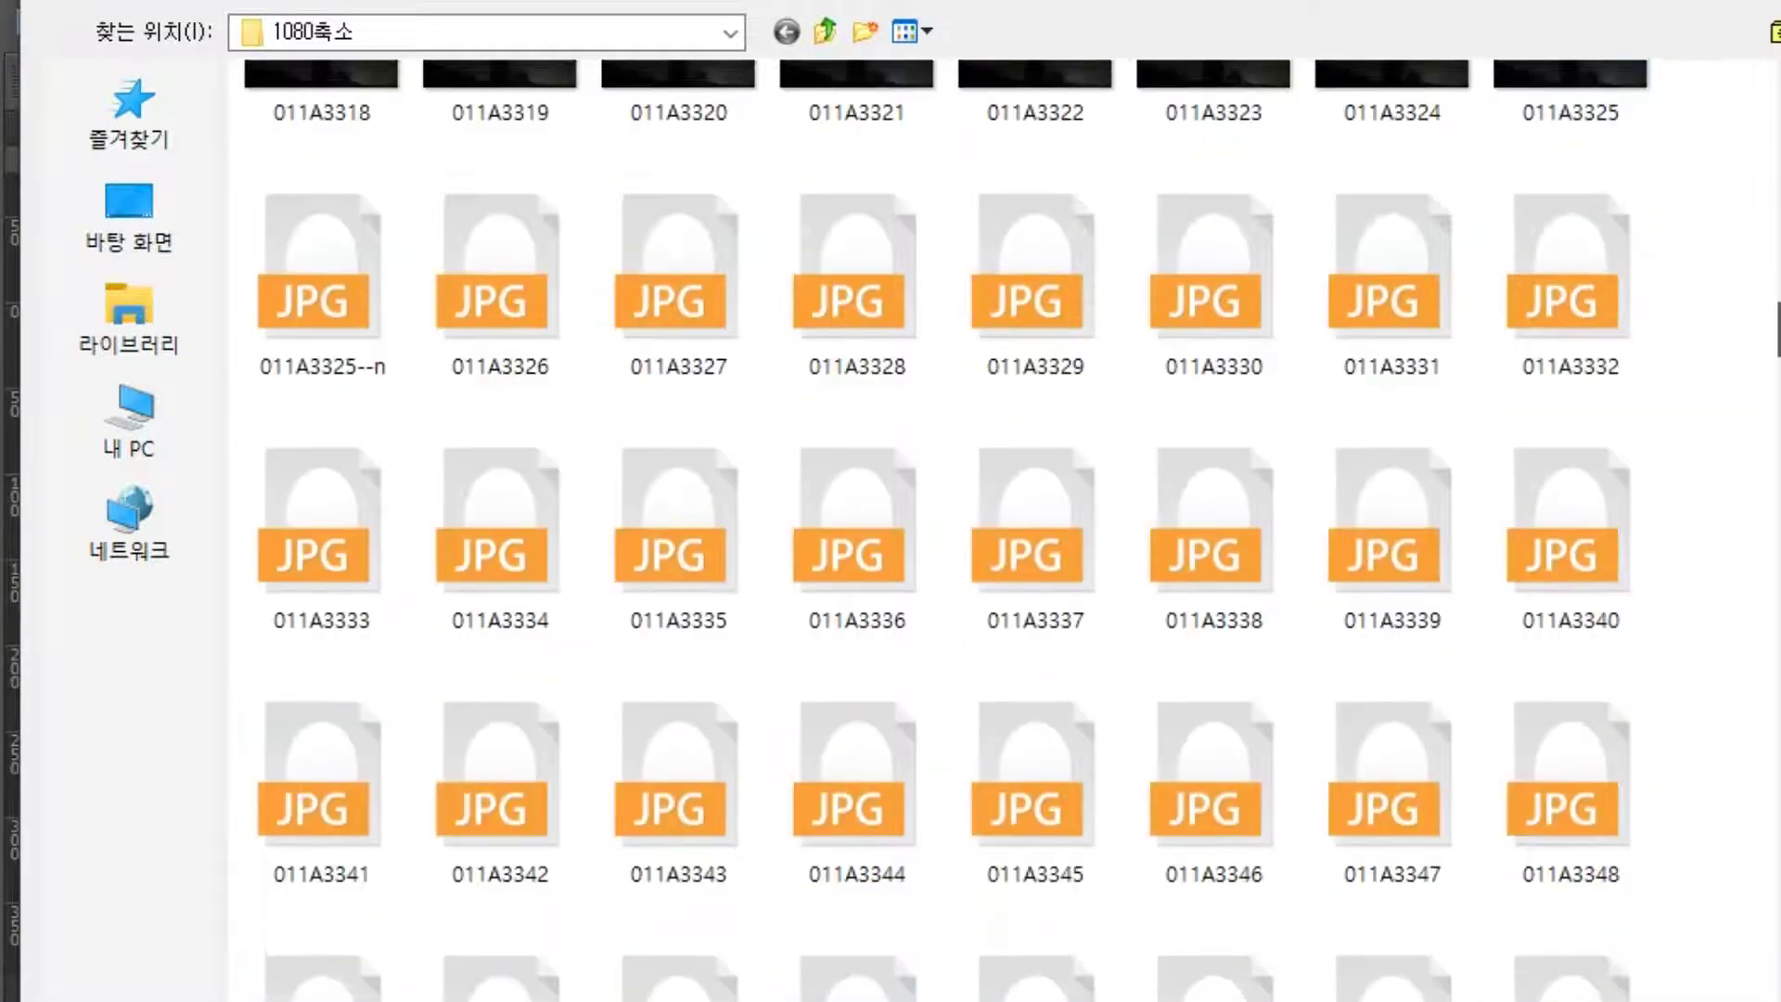
scroll(943, 528, "down", 9)
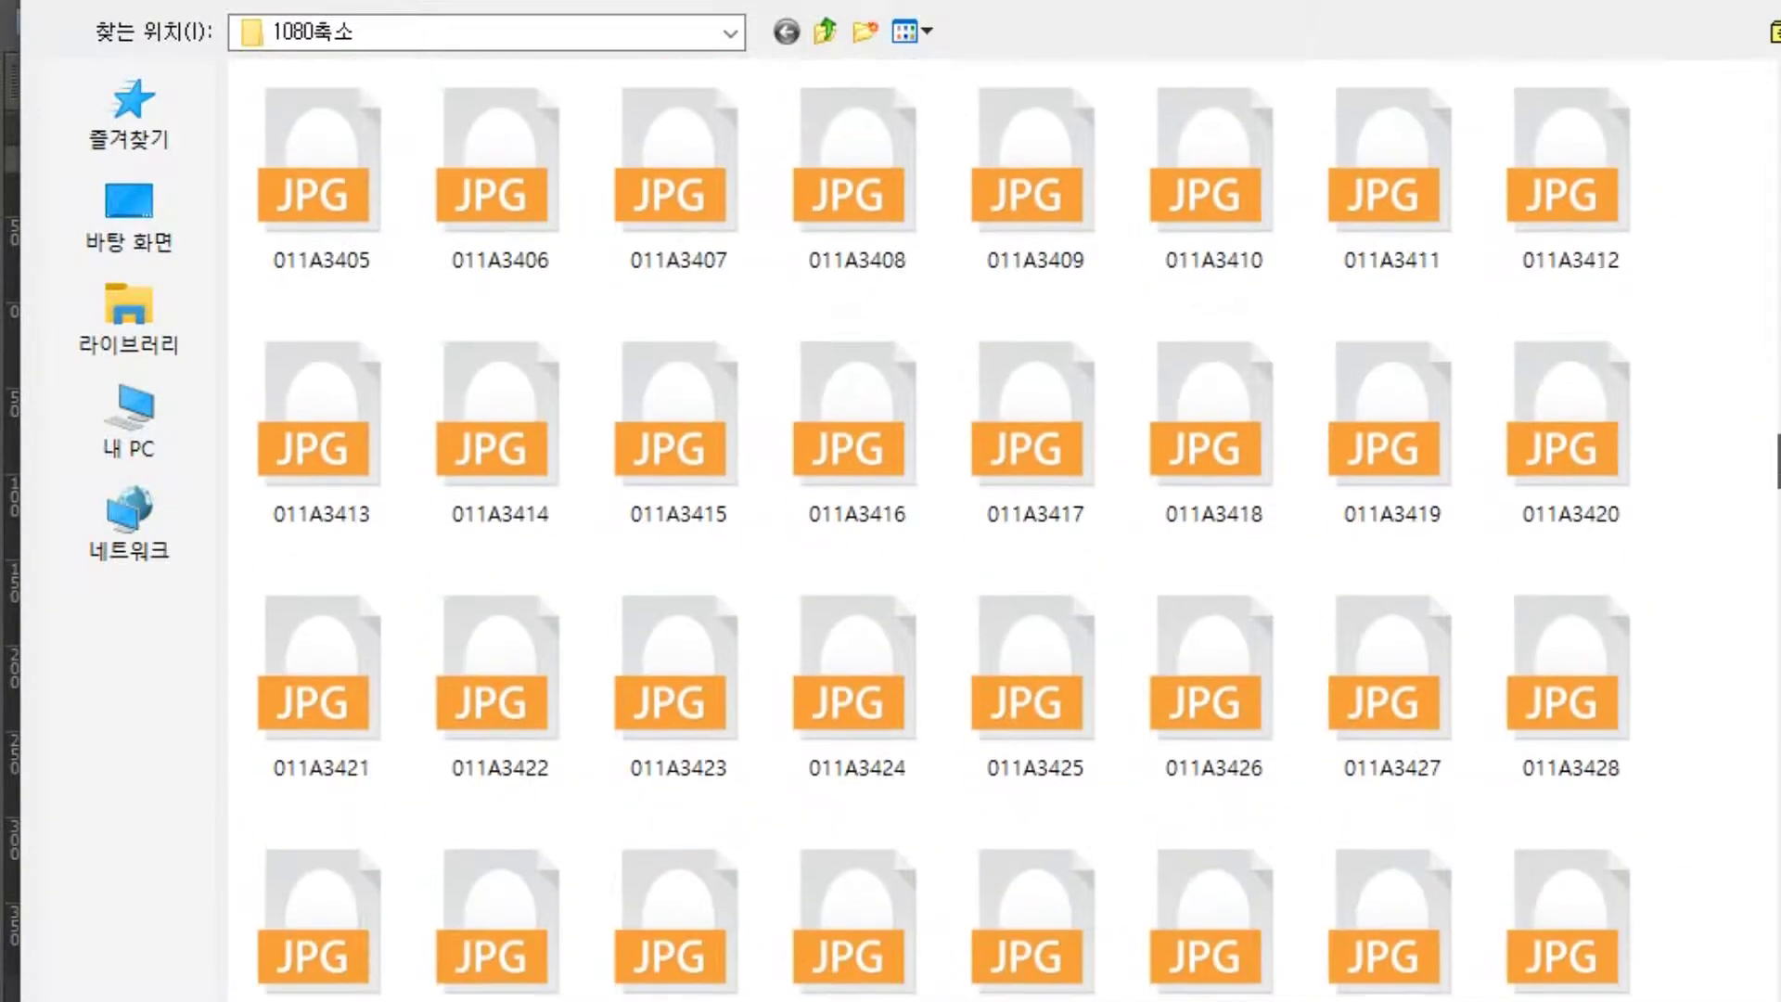
scroll(943, 528, "down", 9)
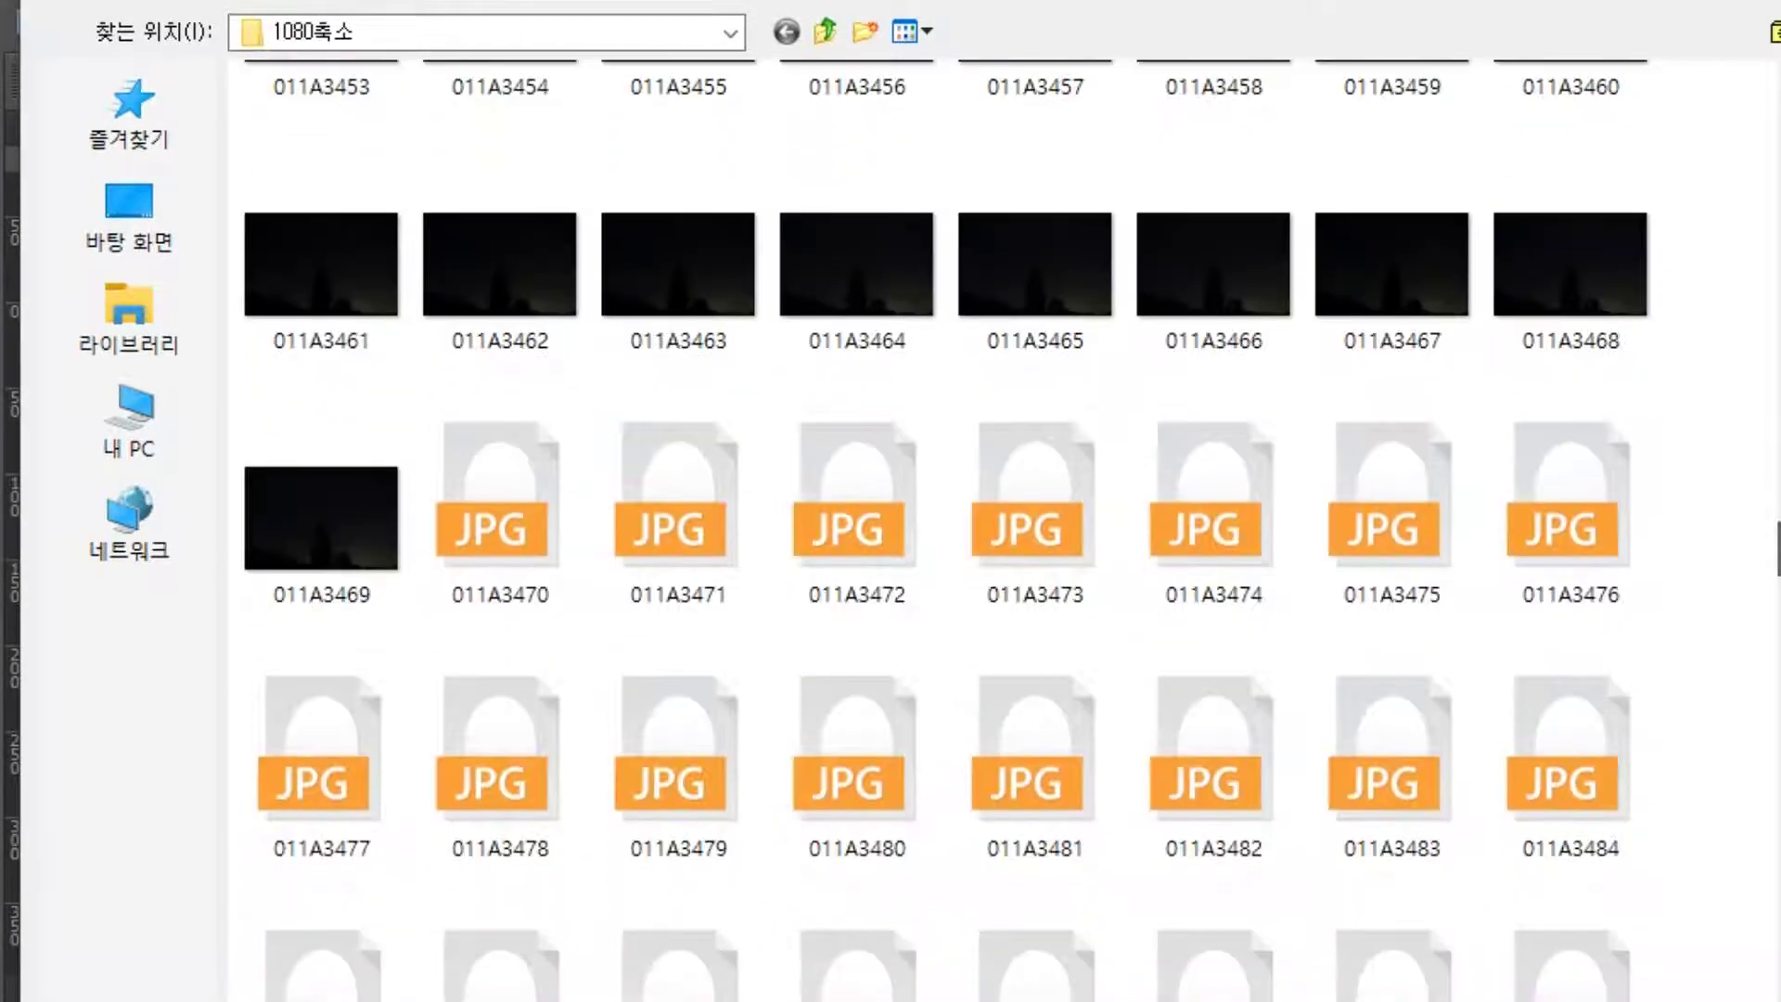
scroll(943, 529, "down", 7)
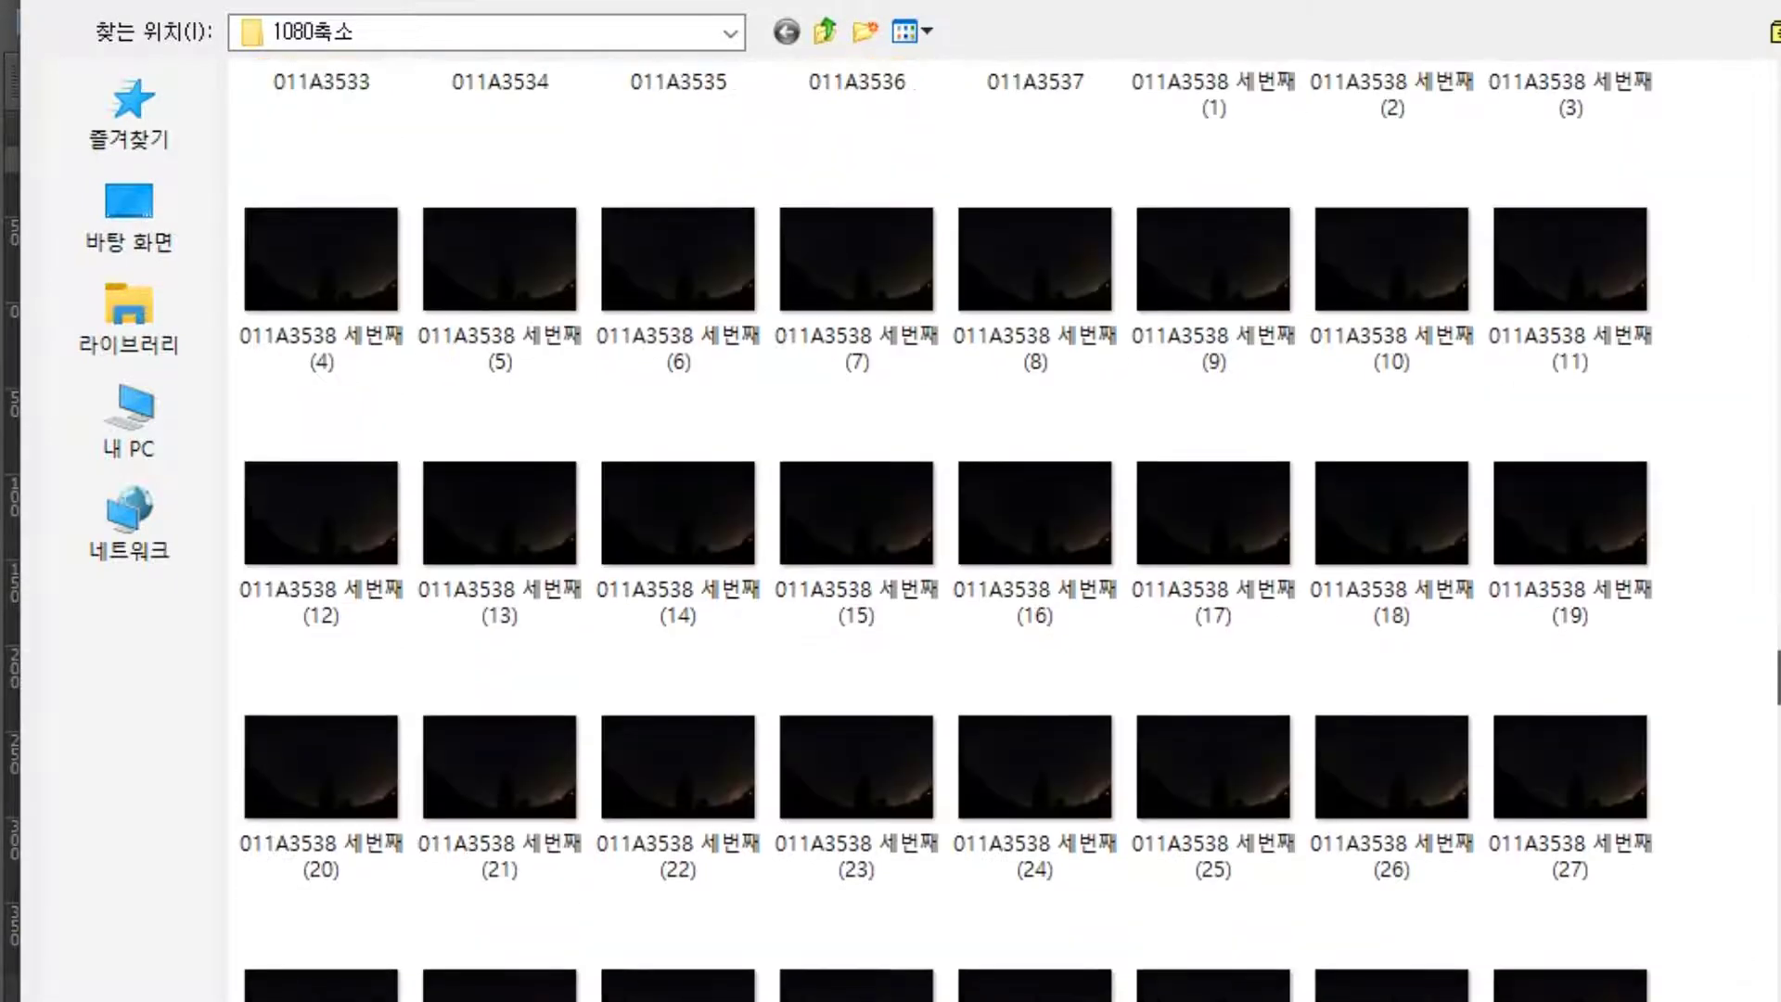
scroll(943, 528, "up", 1)
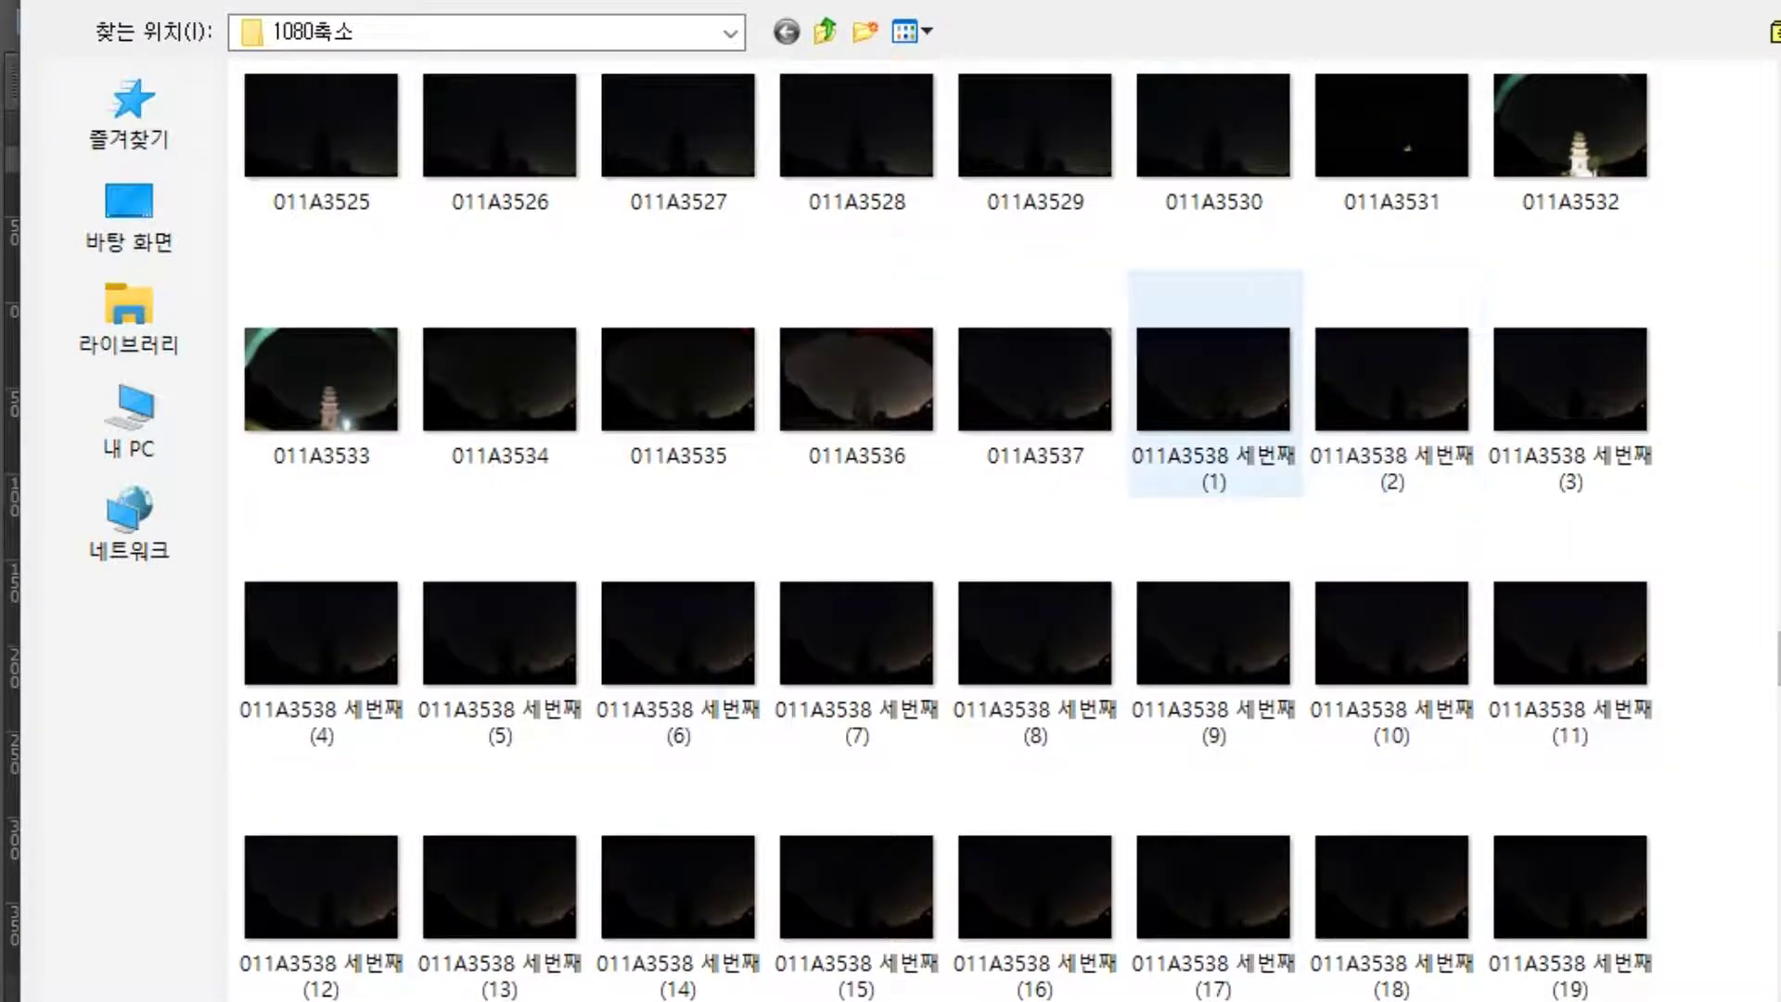
left_click(1206, 408)
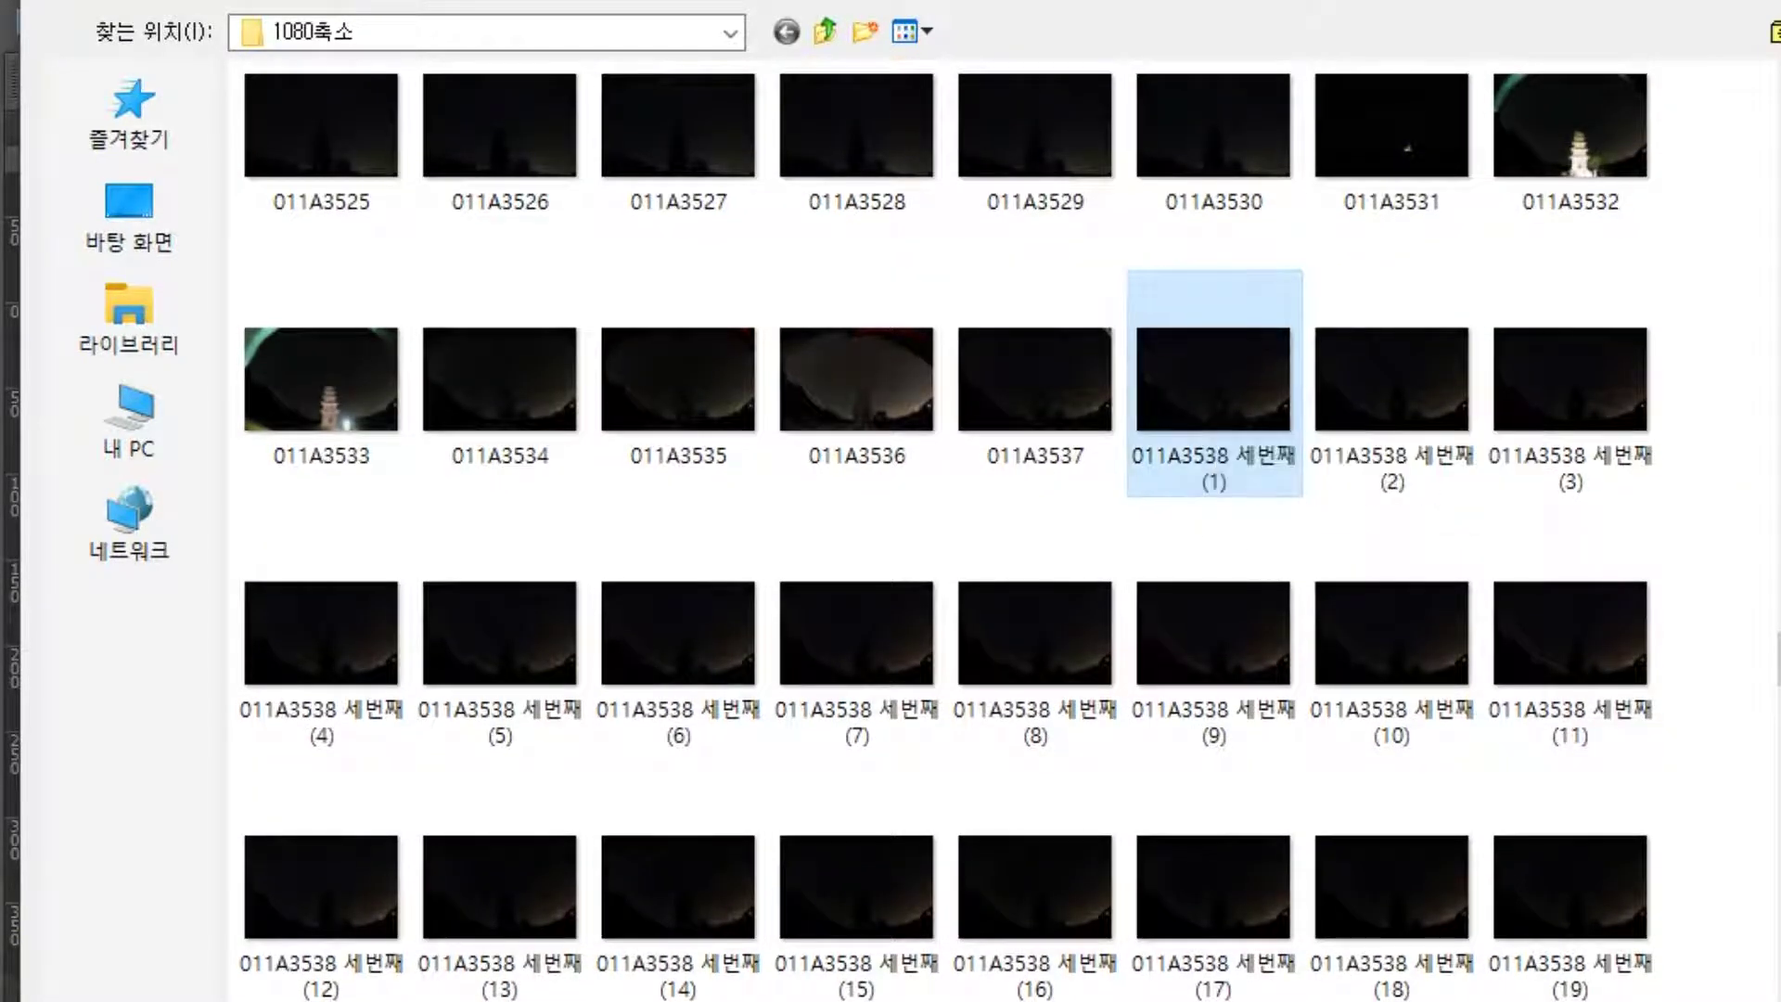
scroll(1010, 529, "down", 20)
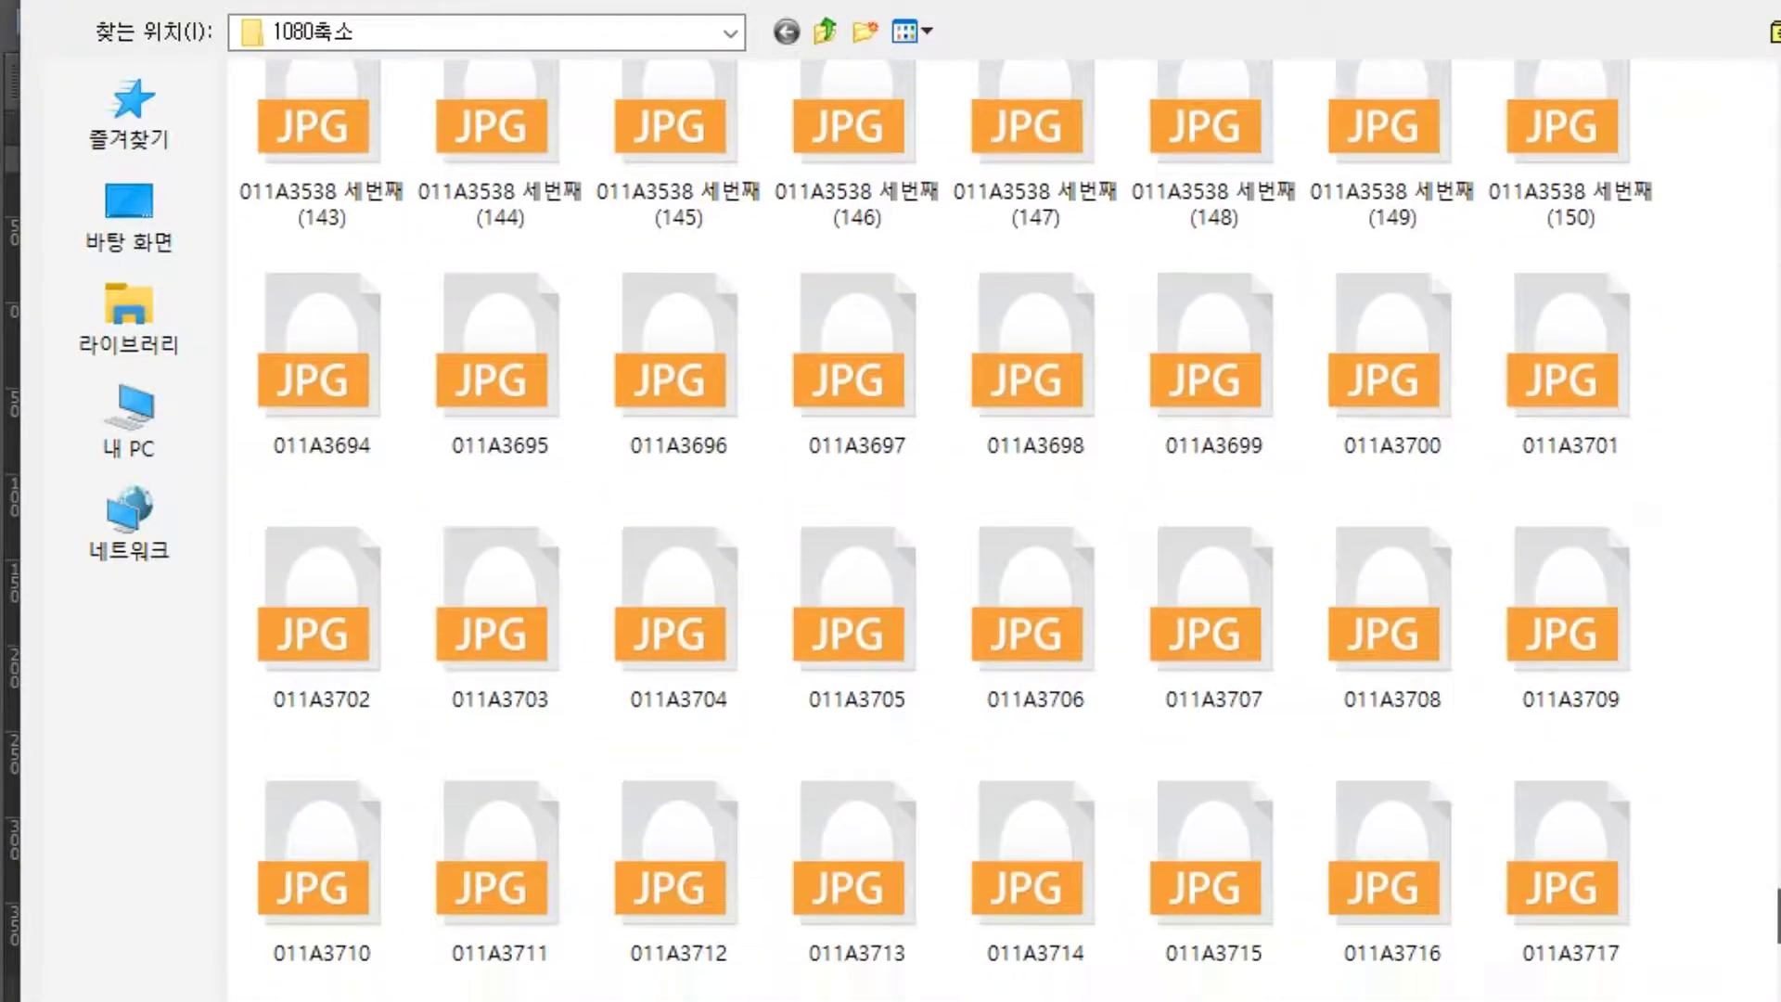
scroll(1010, 530, "up", 1)
scroll(1569, 538, "up", 2)
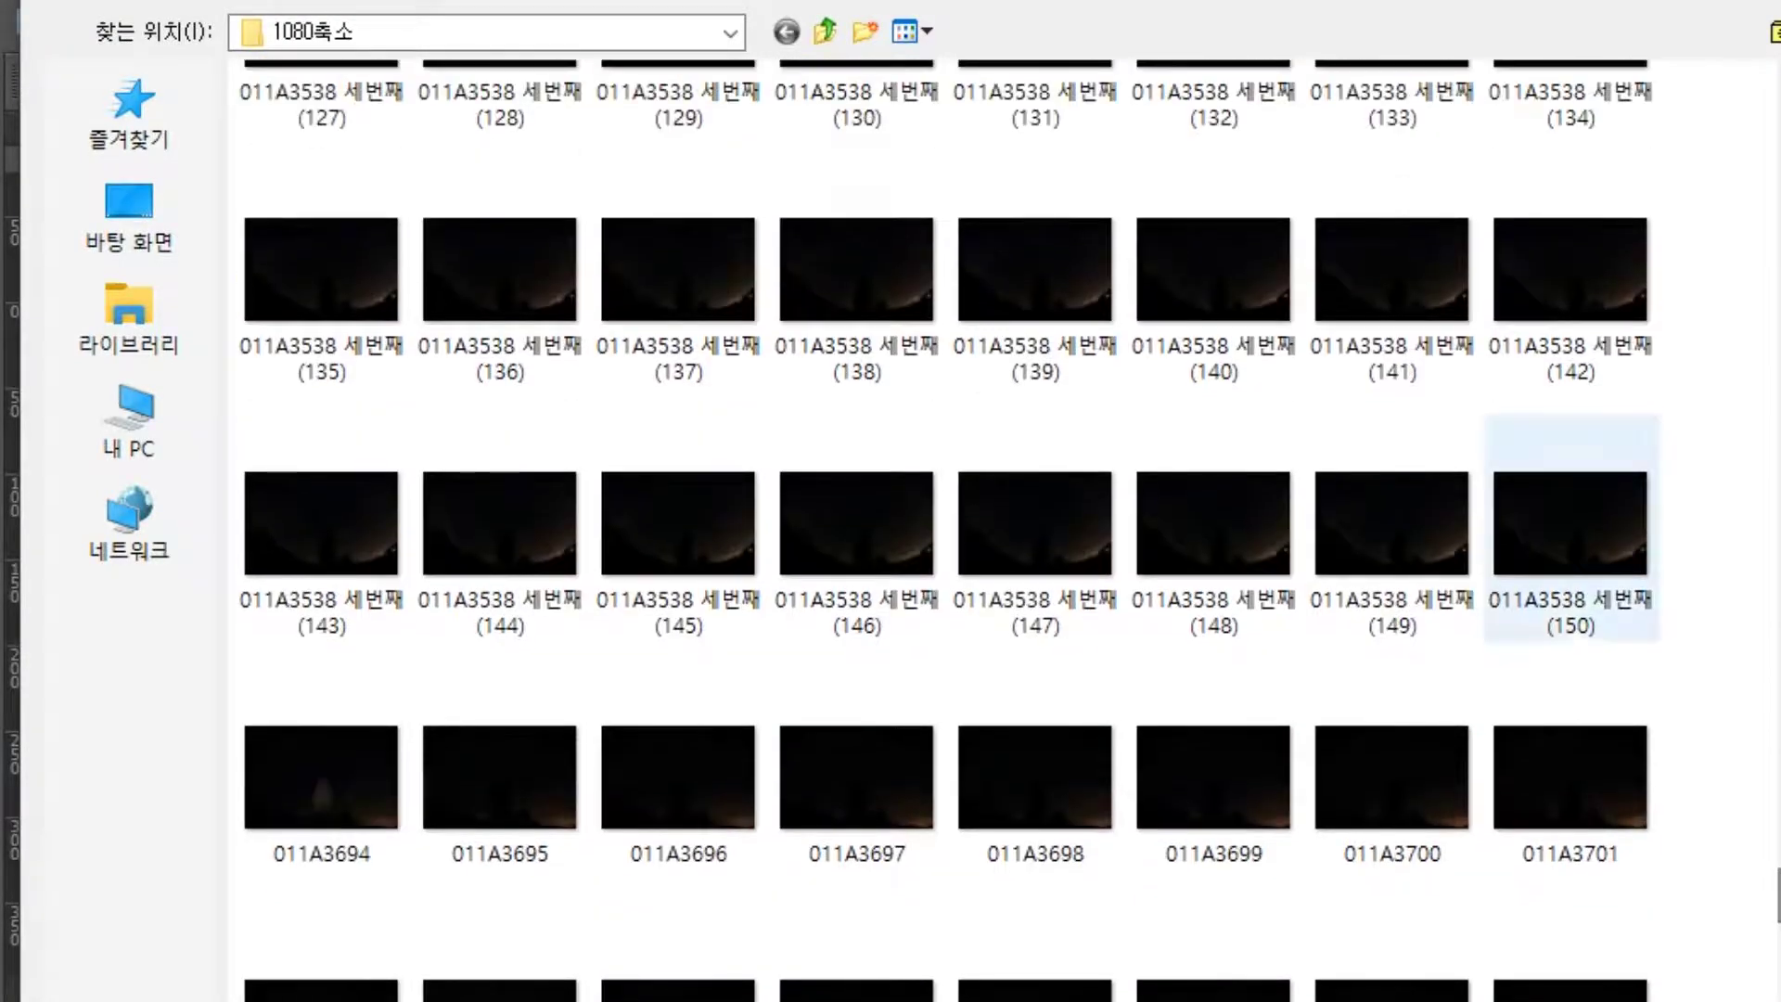
left_click(1569, 529, "shift")
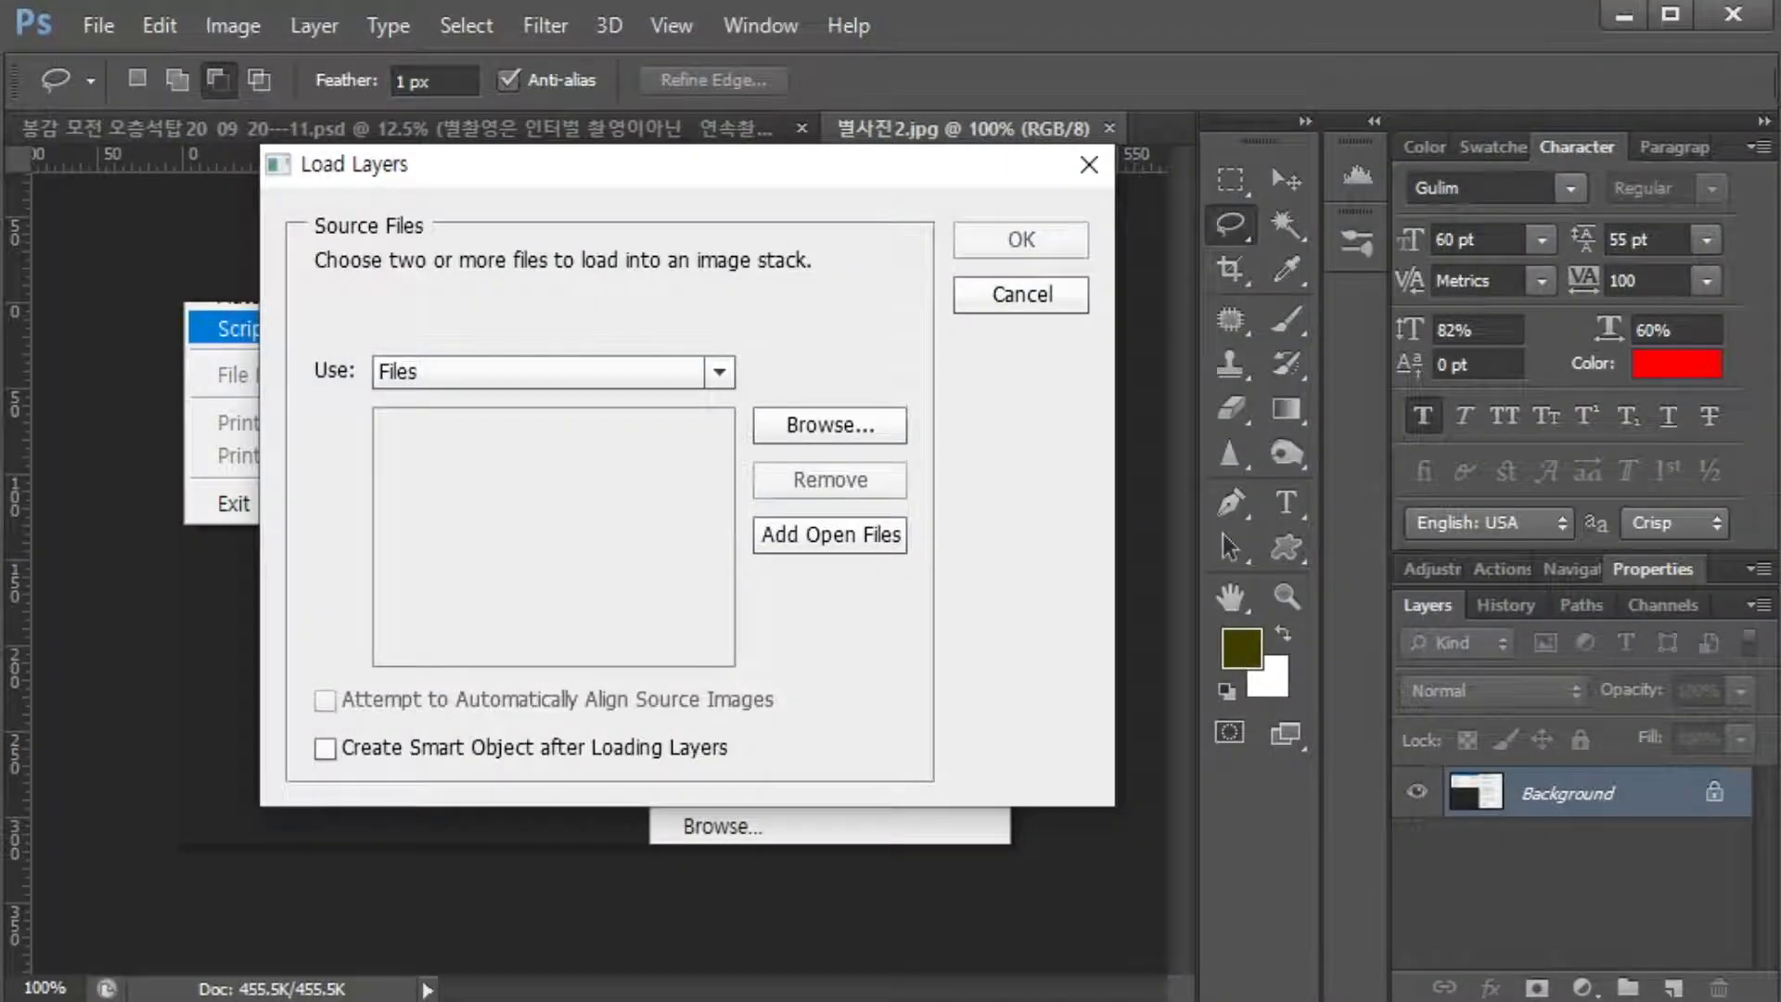
Step: Load the listed source images as layers into one stacked document, without automatic alignment or Smart Object creation
mouse_move(410, 406)
left_mouse_down()
mouse_move(367, 616)
mouse_move(556, 657)
mouse_move(694, 556)
mouse_move(526, 414)
mouse_move(387, 479)
mouse_move(394, 655)
mouse_move(694, 626)
mouse_move(694, 405)
mouse_move(429, 410)
mouse_move(386, 507)
mouse_move(386, 658)
mouse_move(698, 655)
mouse_move(706, 429)
mouse_move(450, 403)
mouse_move(364, 518)
mouse_move(434, 665)
mouse_move(733, 645)
mouse_move(714, 455)
left_mouse_up()
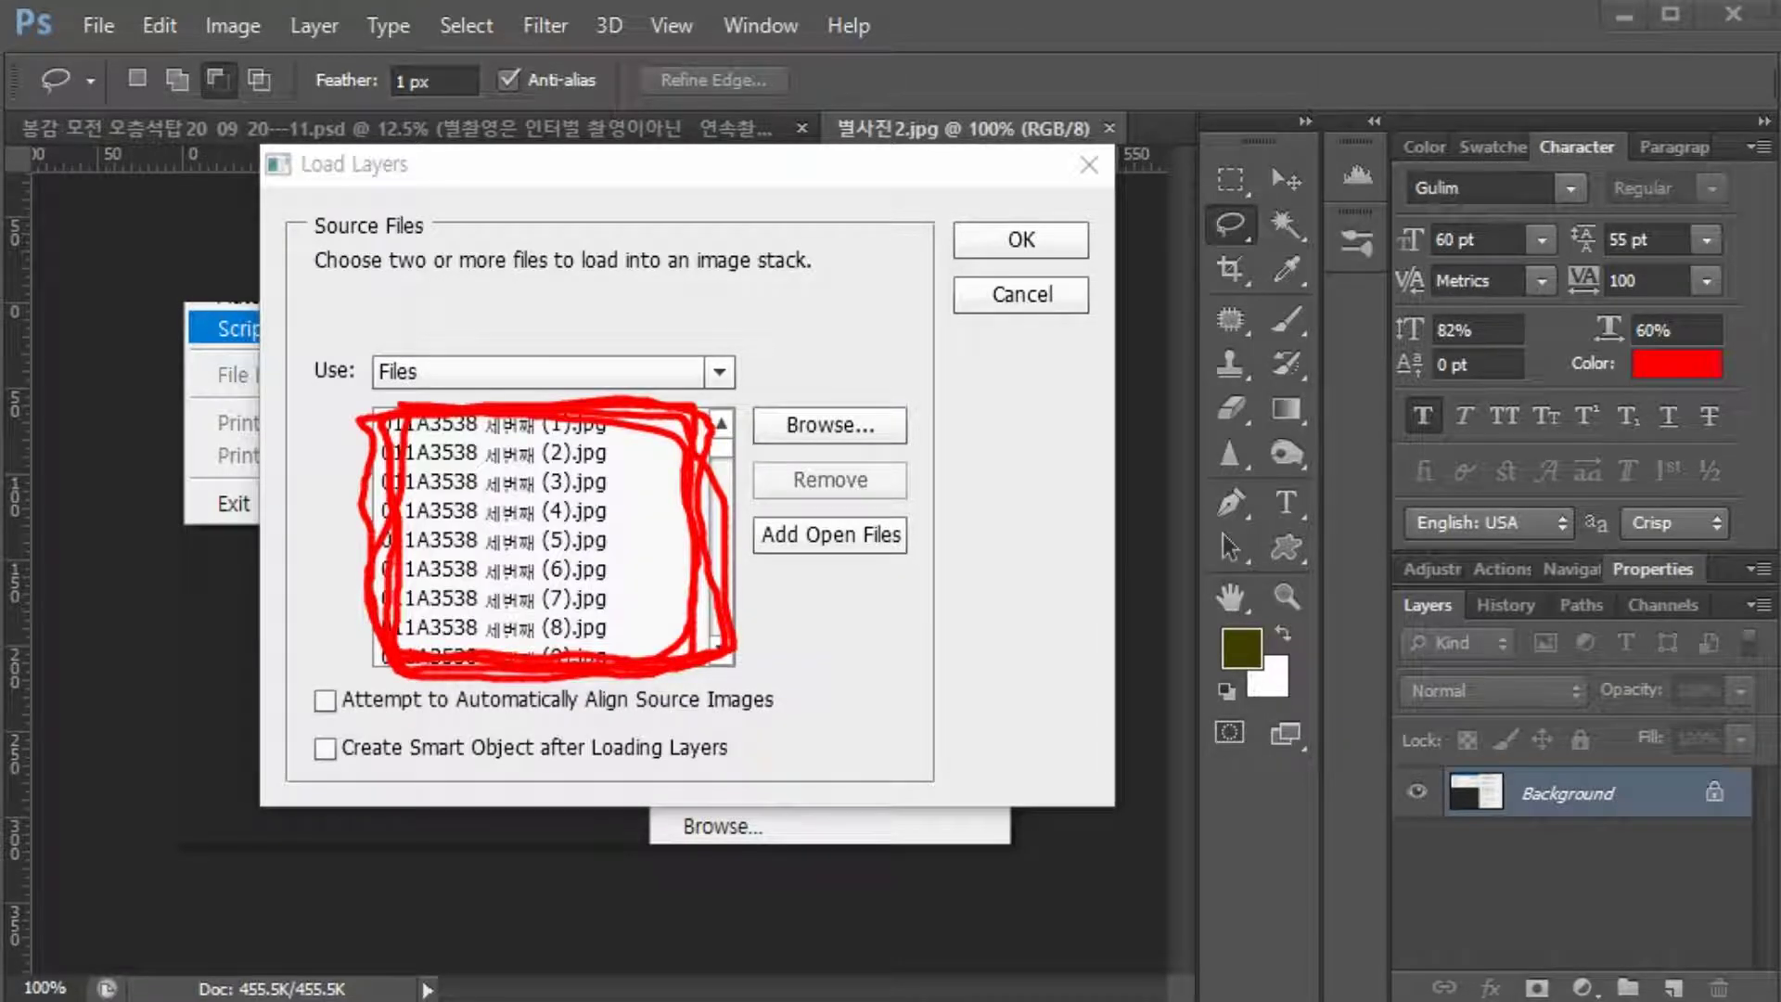
mouse_move(557, 628)
left_mouse_down()
mouse_move(601, 594)
mouse_move(556, 620)
left_mouse_up()
left_click_drag(1043, 262, 1032, 251)
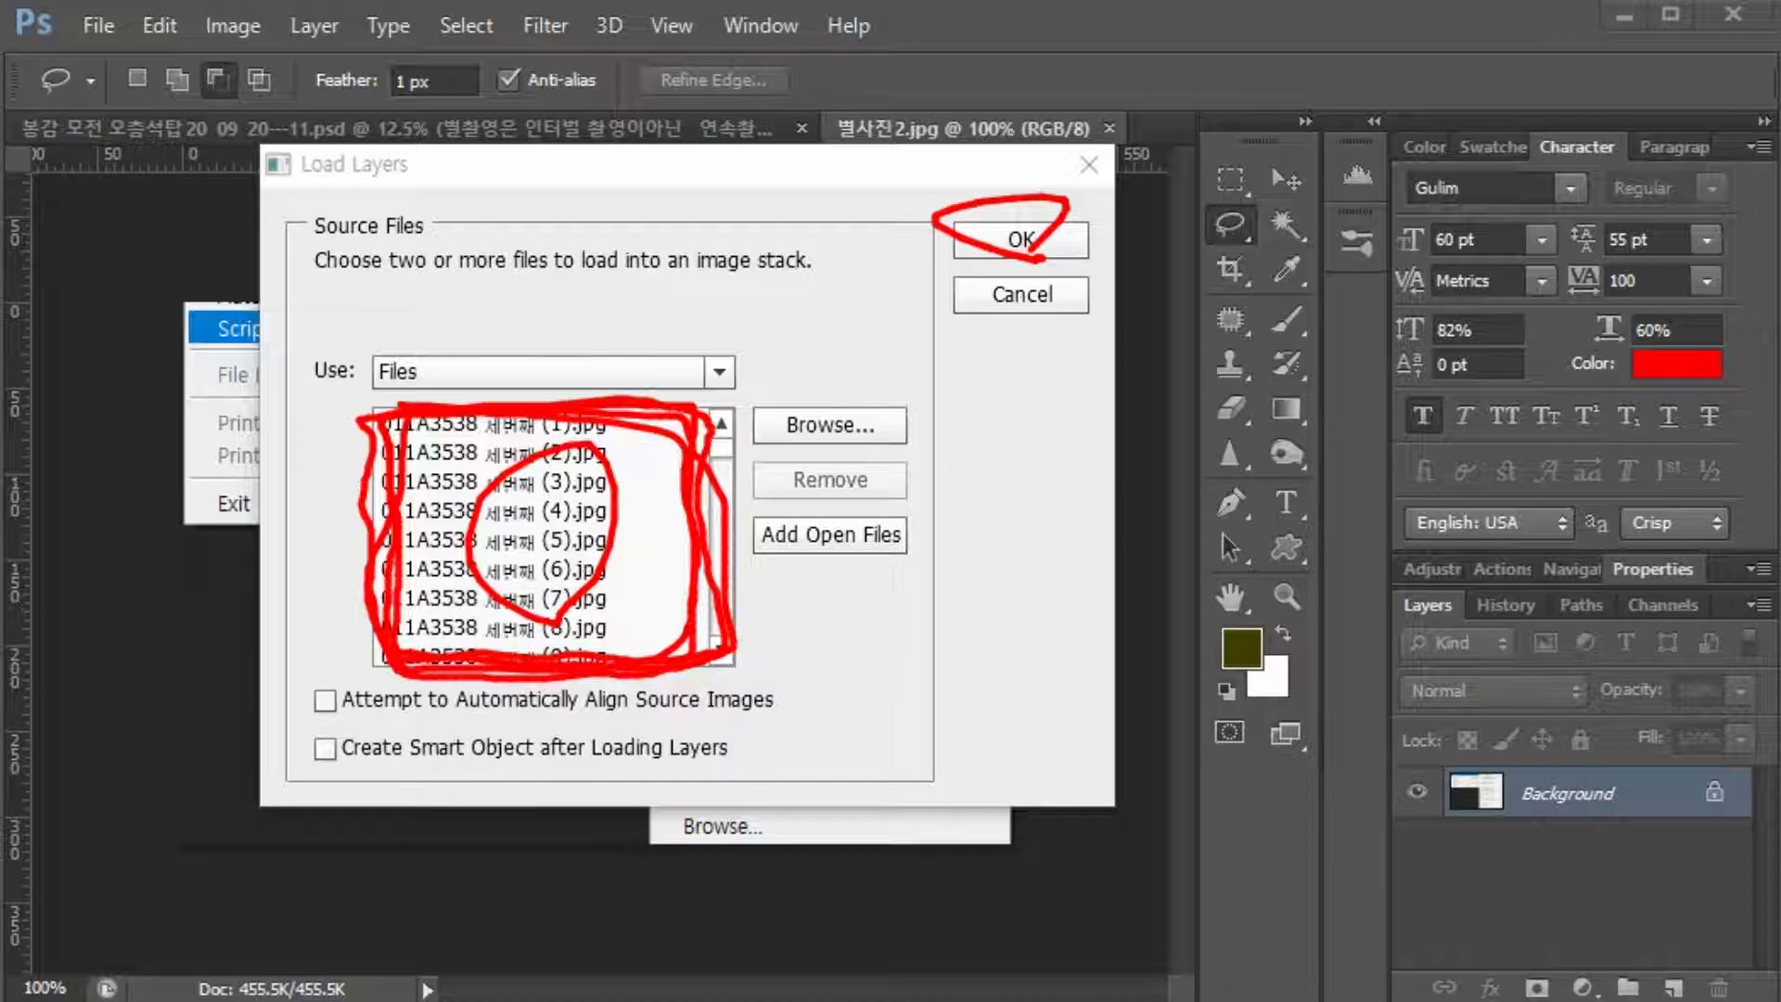
left_click(1020, 239)
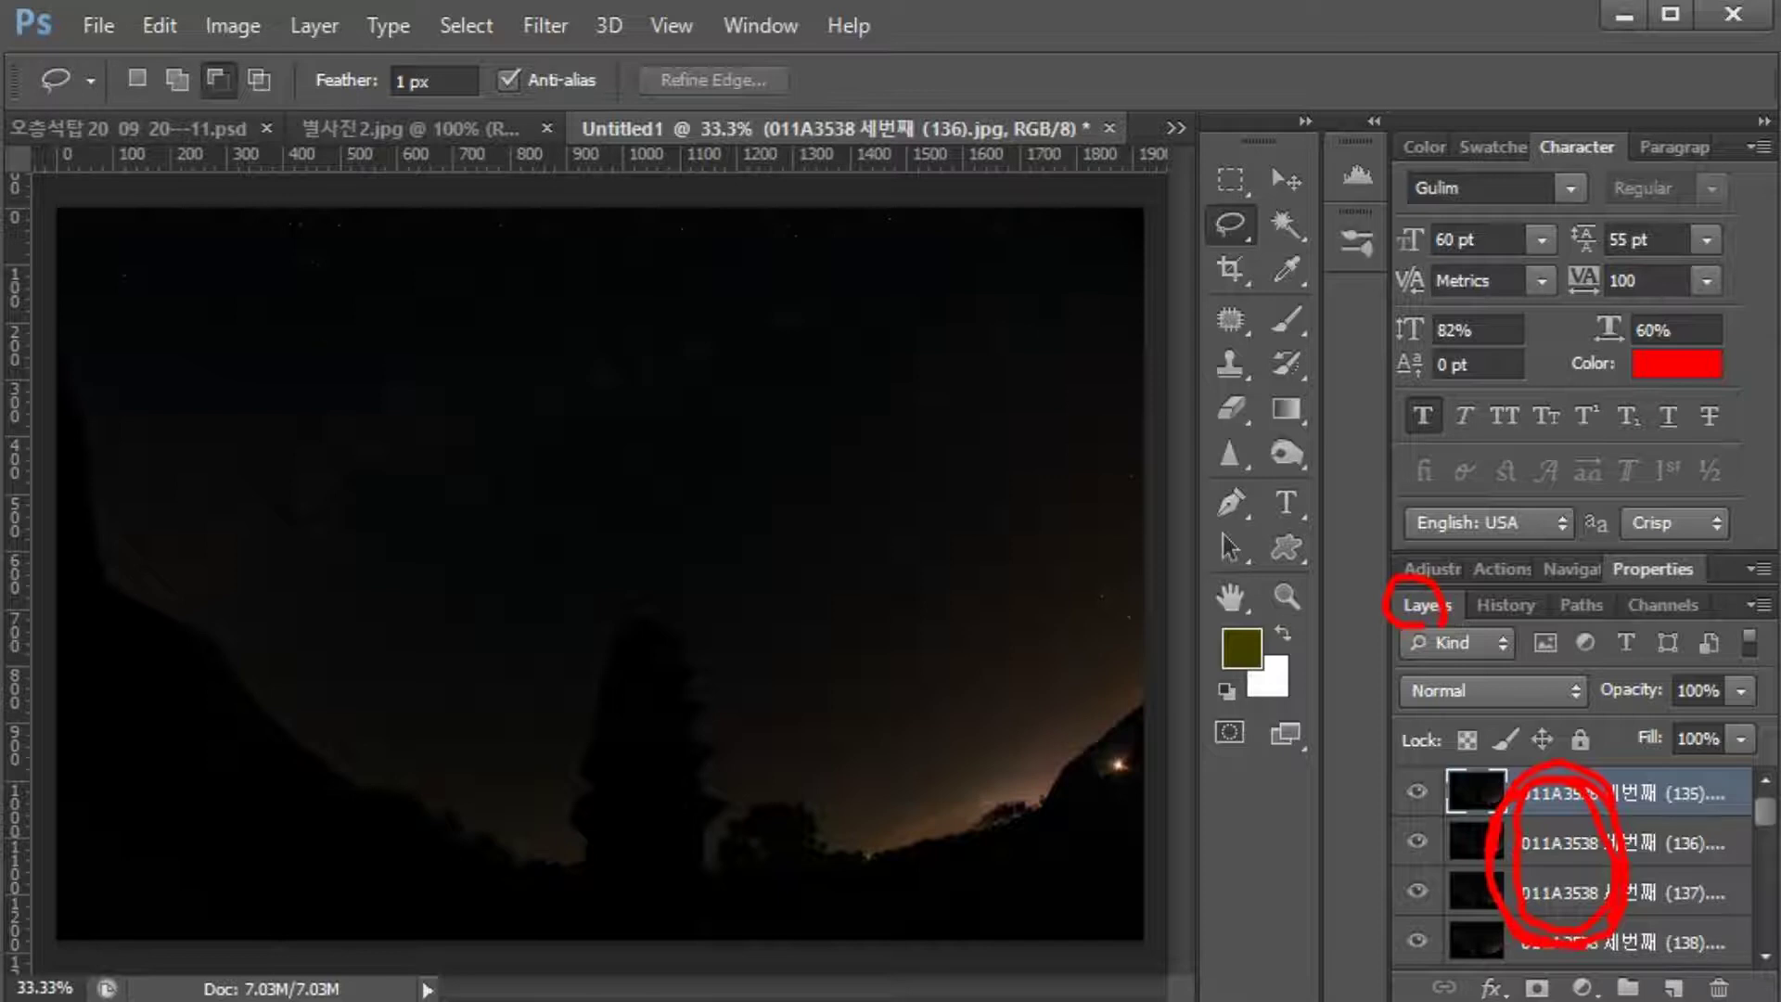
left_click_drag(227, 397, 252, 460)
left_click_drag(272, 381, 301, 445)
mouse_move(265, 380)
left_mouse_down()
mouse_move(312, 443)
mouse_move(327, 369)
left_mouse_up()
mouse_move(367, 366)
left_mouse_down()
mouse_move(393, 419)
mouse_move(449, 396)
mouse_move(429, 449)
left_mouse_up()
left_click_drag(400, 455, 459, 442)
mouse_move(261, 555)
left_mouse_down()
mouse_move(352, 608)
mouse_move(345, 635)
left_mouse_up()
left_click_drag(399, 570, 445, 579)
left_click_drag(441, 503, 477, 507)
mouse_move(438, 525)
left_mouse_down()
mouse_move(476, 503)
mouse_move(469, 540)
mouse_move(527, 541)
left_mouse_up()
mouse_move(484, 534)
left_mouse_down()
mouse_move(463, 562)
mouse_move(488, 603)
left_mouse_up()
left_click_drag(488, 607, 577, 587)
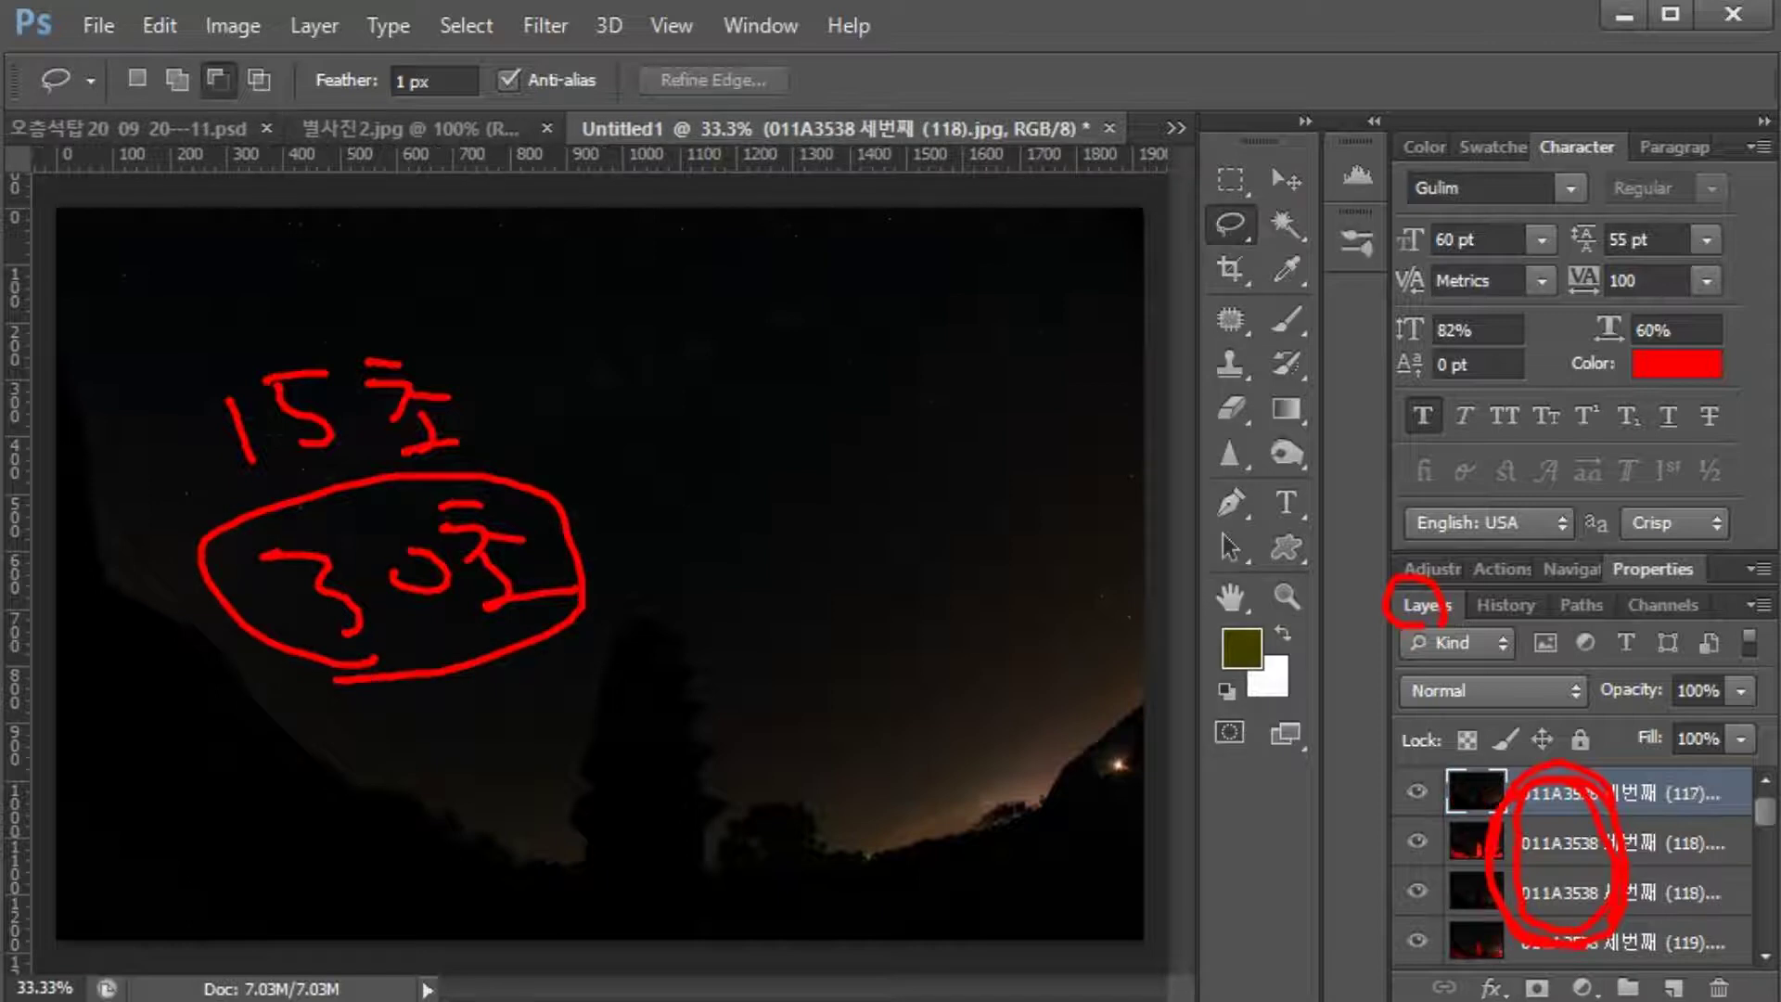
left_click_drag(679, 455, 751, 506)
mouse_move(802, 429)
left_mouse_down()
mouse_move(894, 446)
mouse_move(946, 378)
mouse_move(970, 409)
mouse_move(961, 373)
left_mouse_up()
mouse_move(964, 394)
left_mouse_down()
mouse_move(1007, 406)
mouse_move(988, 425)
left_mouse_up()
left_click_drag(576, 303, 614, 323)
mouse_move(583, 306)
left_mouse_down()
mouse_move(579, 344)
mouse_move(626, 312)
left_mouse_up()
mouse_move(676, 293)
left_mouse_down()
mouse_move(688, 306)
mouse_move(690, 290)
left_mouse_up()
left_click_drag(220, 480, 503, 426)
mouse_move(731, 266)
left_mouse_down()
mouse_move(770, 257)
mouse_move(790, 290)
left_mouse_up()
mouse_move(786, 239)
left_mouse_down()
mouse_move(827, 276)
mouse_move(821, 298)
left_mouse_up()
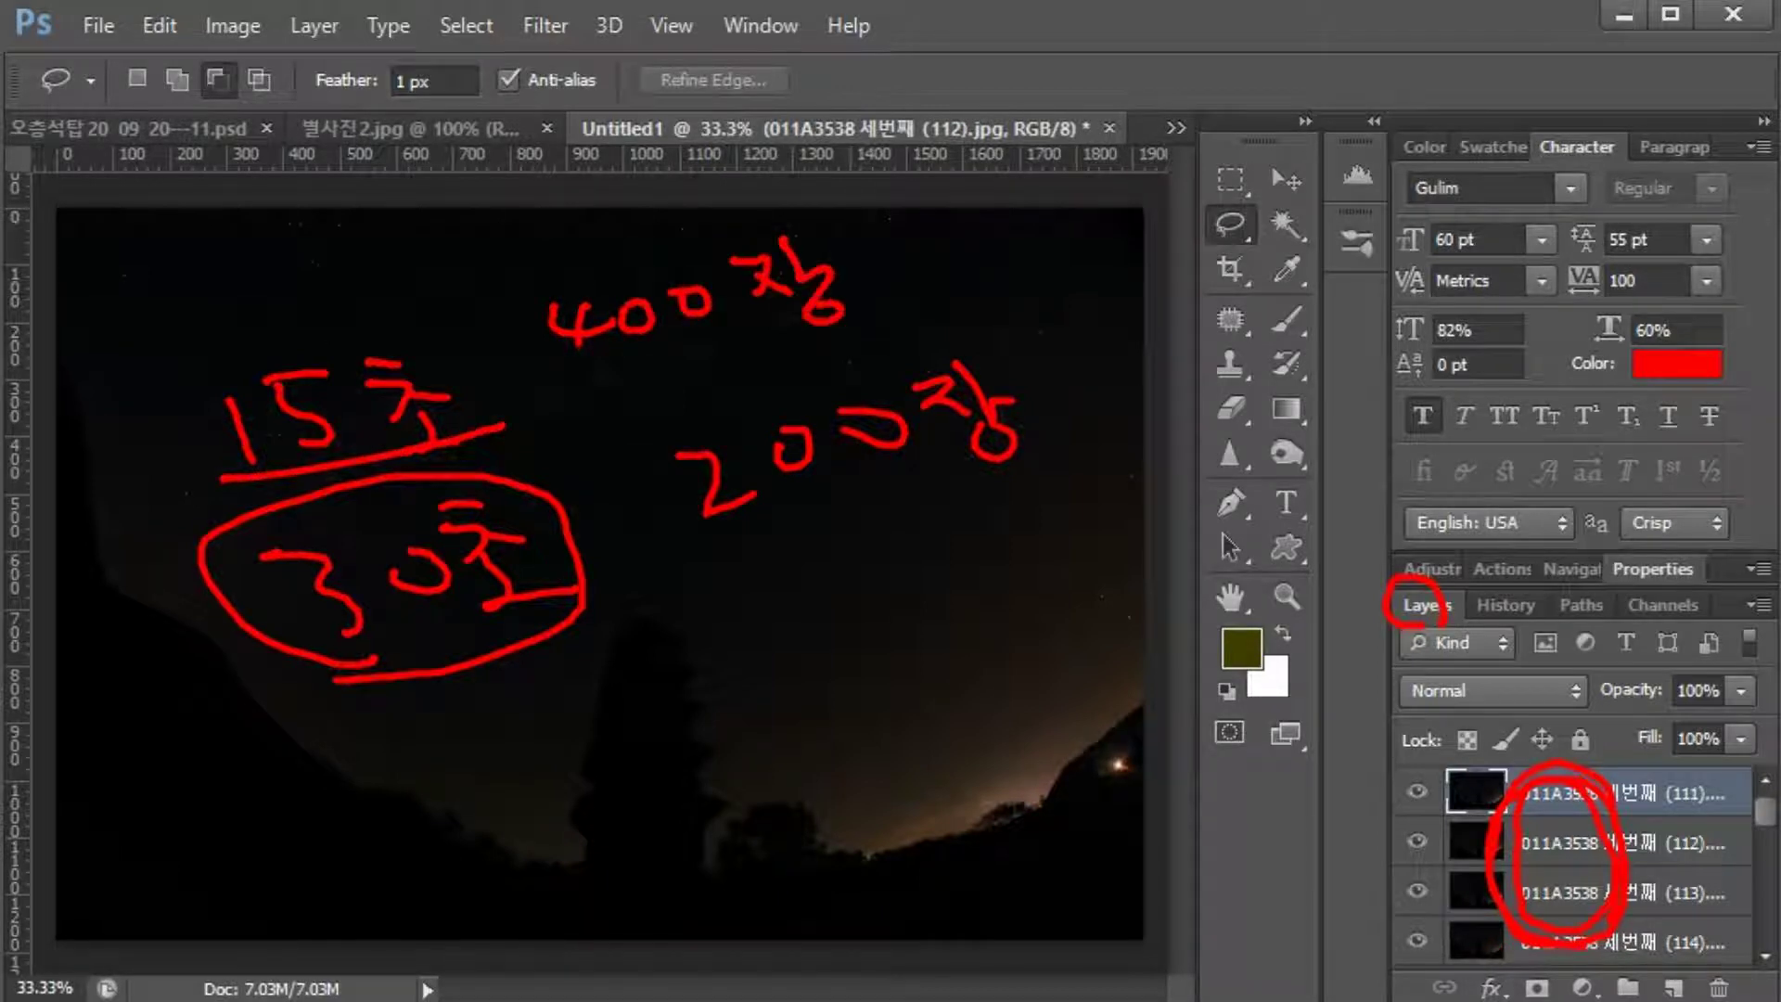
mouse_move(451, 653)
left_mouse_down()
mouse_move(283, 648)
mouse_move(537, 505)
mouse_move(442, 649)
left_mouse_up()
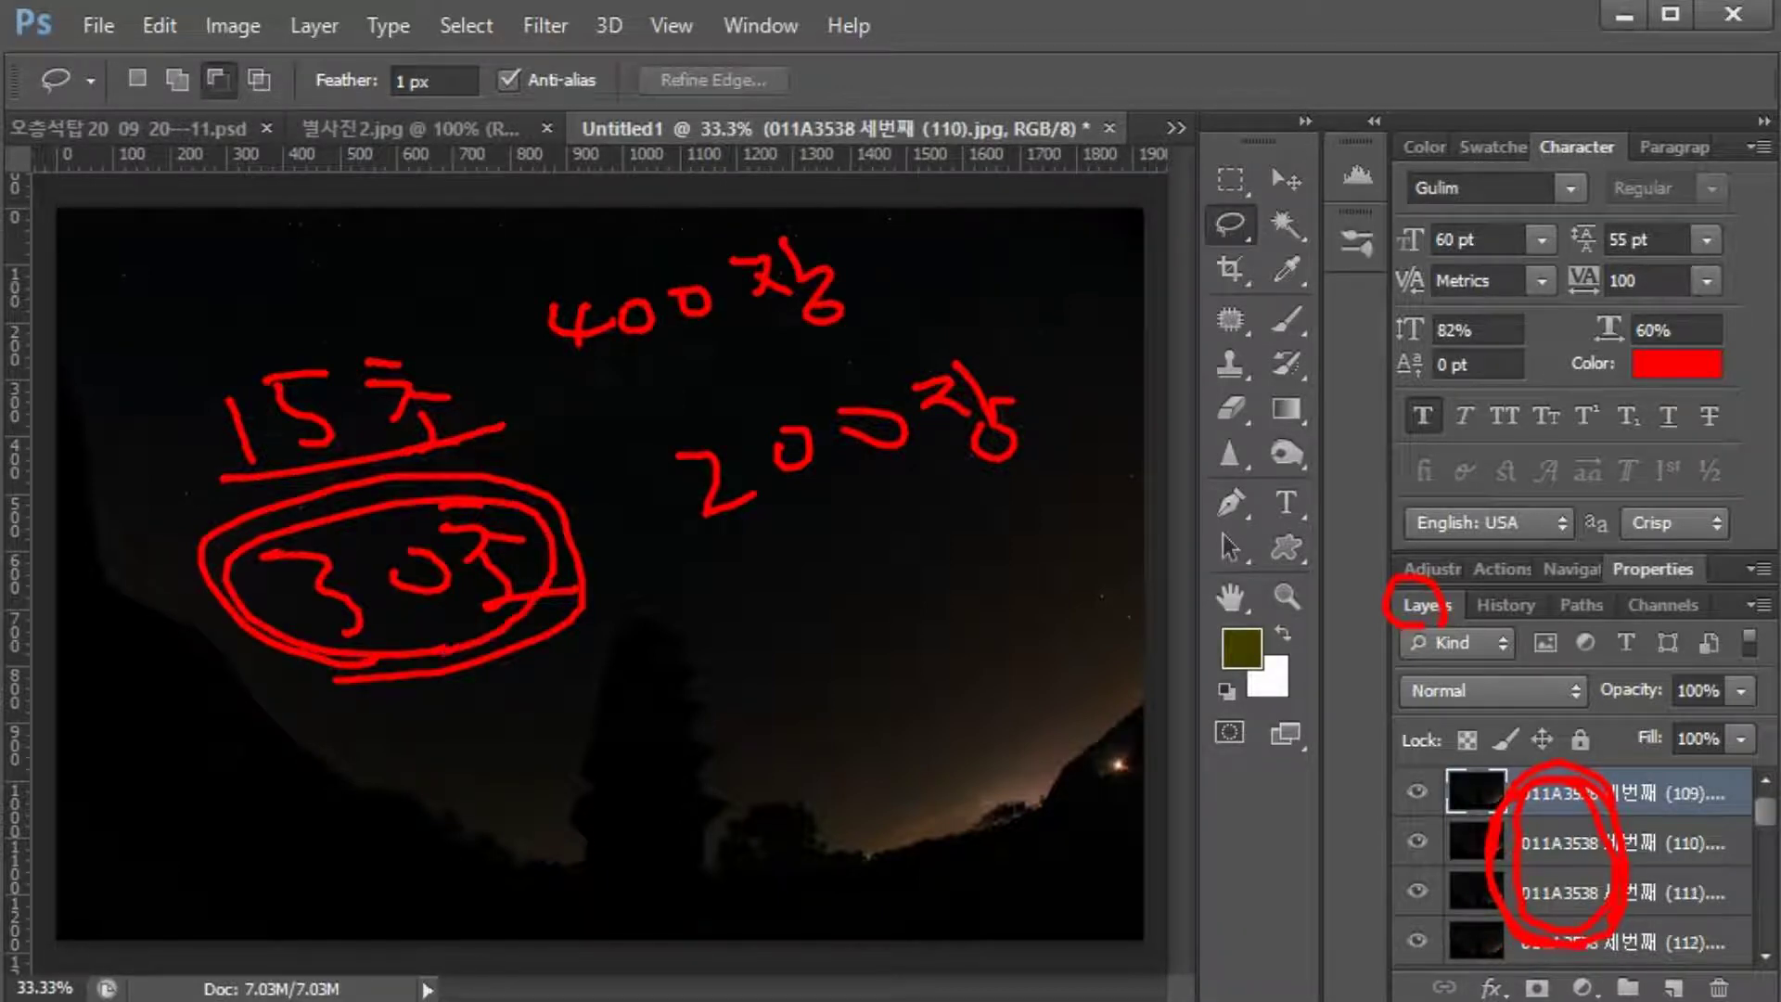
mouse_move(200, 765)
left_mouse_down()
mouse_move(683, 574)
mouse_move(943, 504)
mouse_move(1022, 406)
mouse_move(764, 209)
mouse_move(209, 361)
mouse_move(149, 477)
mouse_move(170, 613)
mouse_move(234, 747)
left_mouse_up()
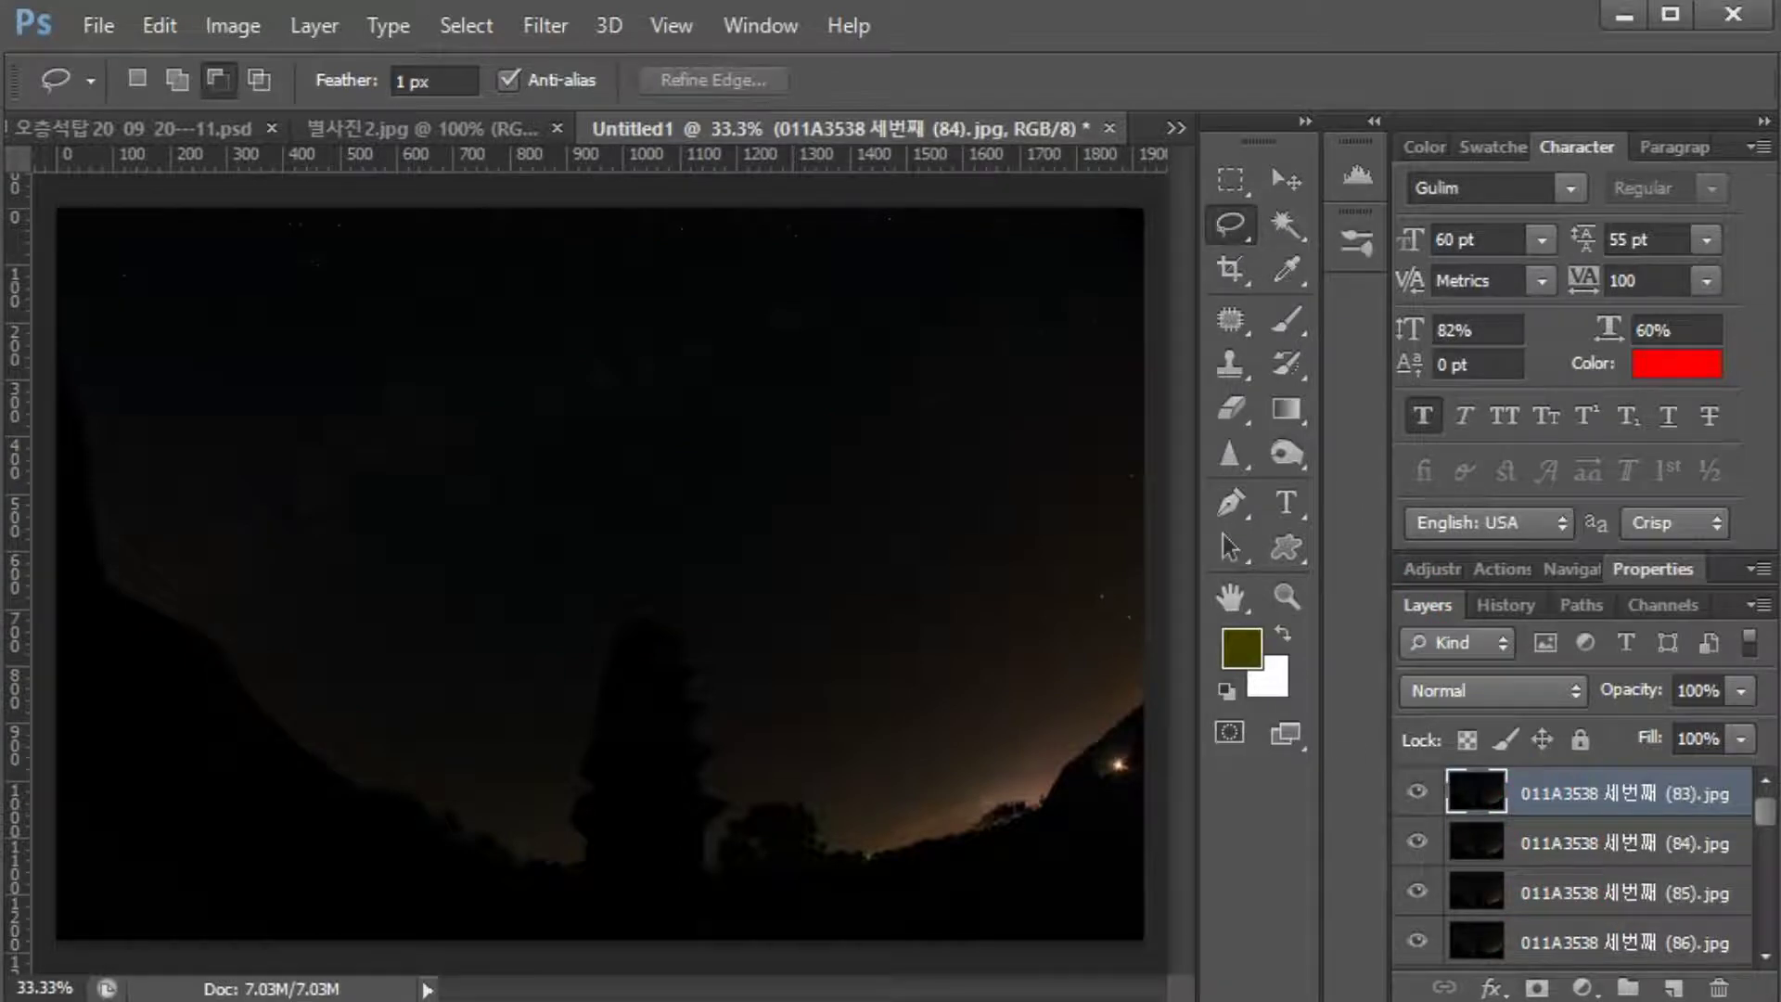
left_click_drag(210, 389, 263, 566)
mouse_move(198, 422)
left_mouse_down()
mouse_move(304, 377)
mouse_move(249, 441)
mouse_move(336, 520)
left_mouse_up()
mouse_move(363, 497)
left_mouse_down()
mouse_move(378, 459)
mouse_move(453, 508)
left_mouse_up()
mouse_move(459, 422)
left_mouse_down()
mouse_move(501, 427)
mouse_move(530, 389)
left_mouse_up()
mouse_move(163, 616)
left_mouse_down()
mouse_move(557, 545)
mouse_move(338, 324)
mouse_move(194, 611)
left_mouse_up()
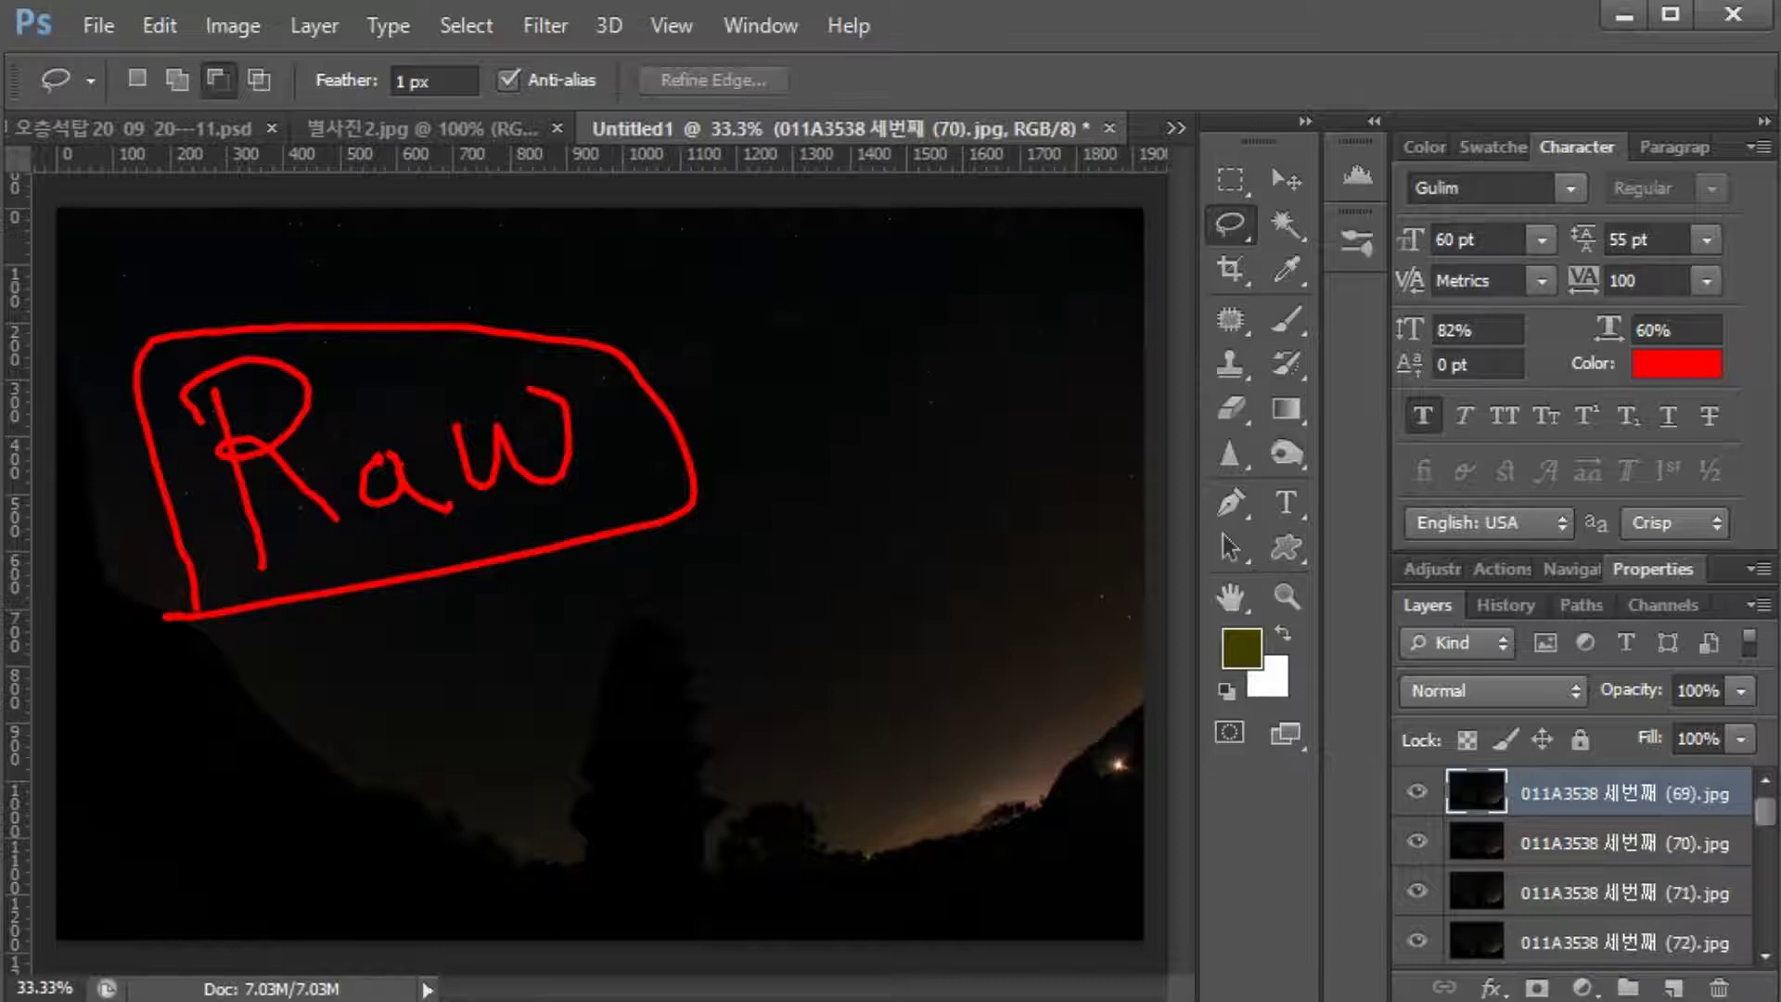
mouse_move(664, 828)
left_mouse_down()
mouse_move(611, 798)
mouse_move(691, 819)
left_mouse_up()
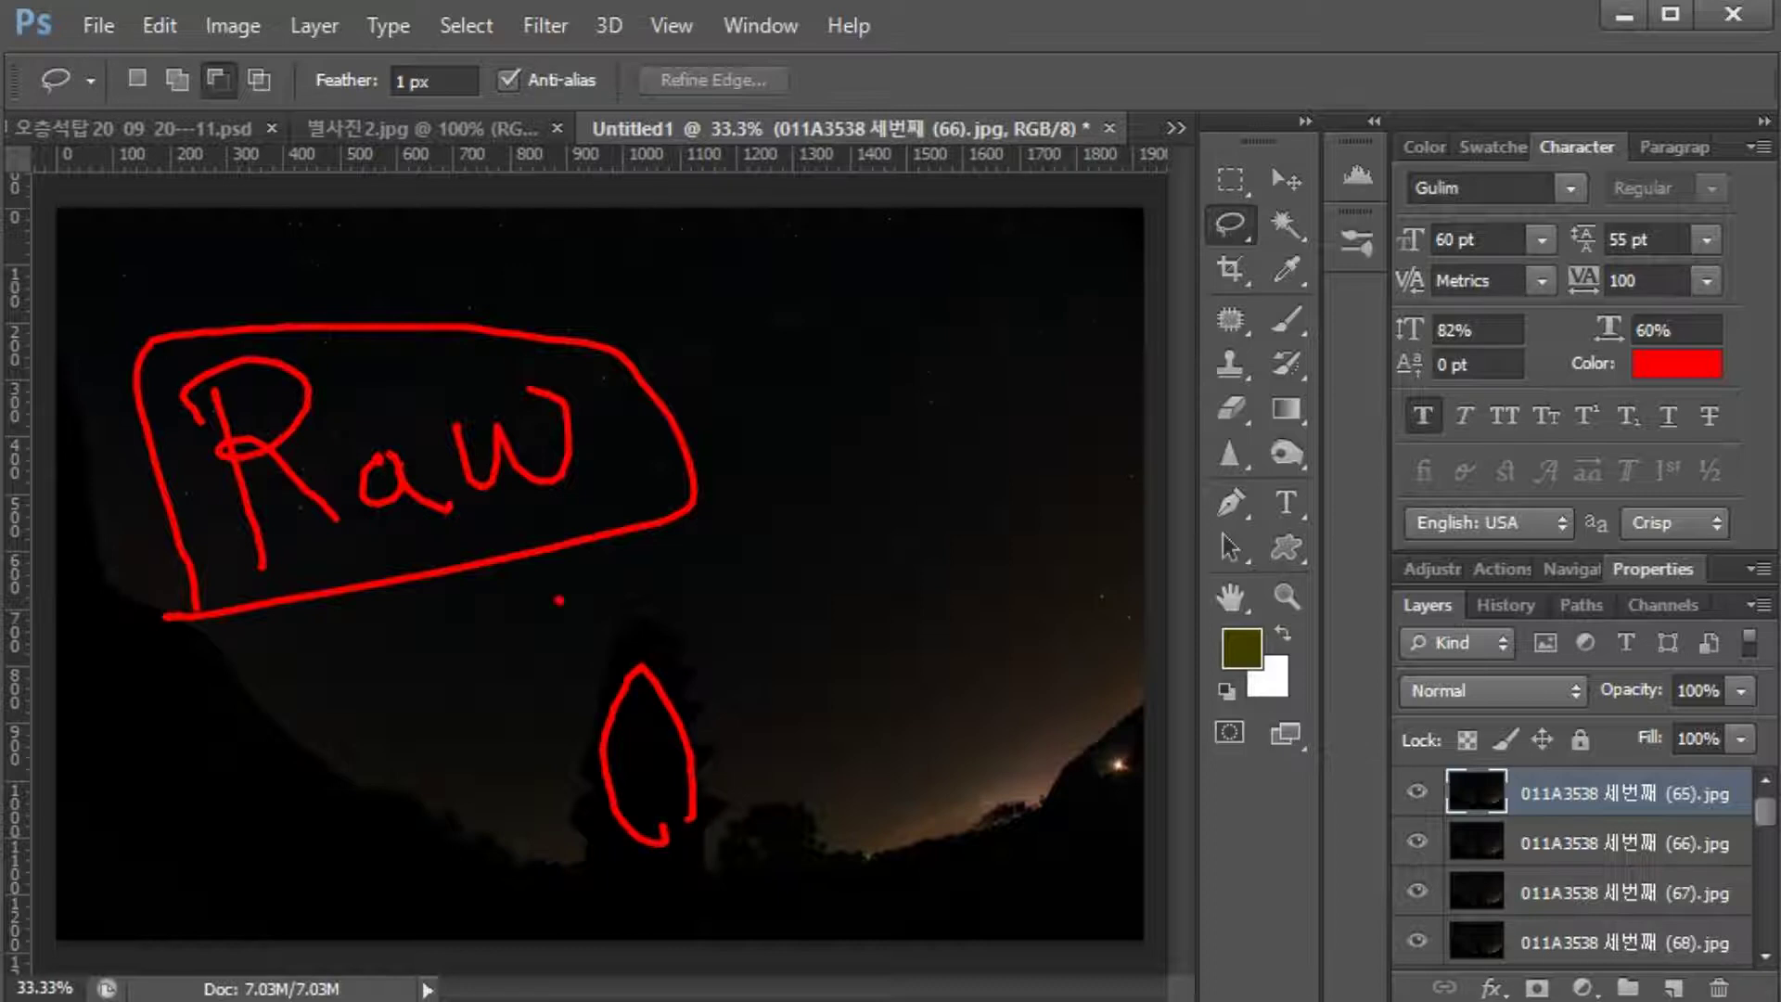
left_click(591, 591)
left_click(535, 626)
left_click(491, 616)
left_click(541, 572)
mouse_move(148, 617)
left_mouse_down()
mouse_move(608, 548)
mouse_move(719, 498)
mouse_move(572, 352)
mouse_move(202, 340)
mouse_move(146, 387)
mouse_move(198, 583)
left_mouse_up()
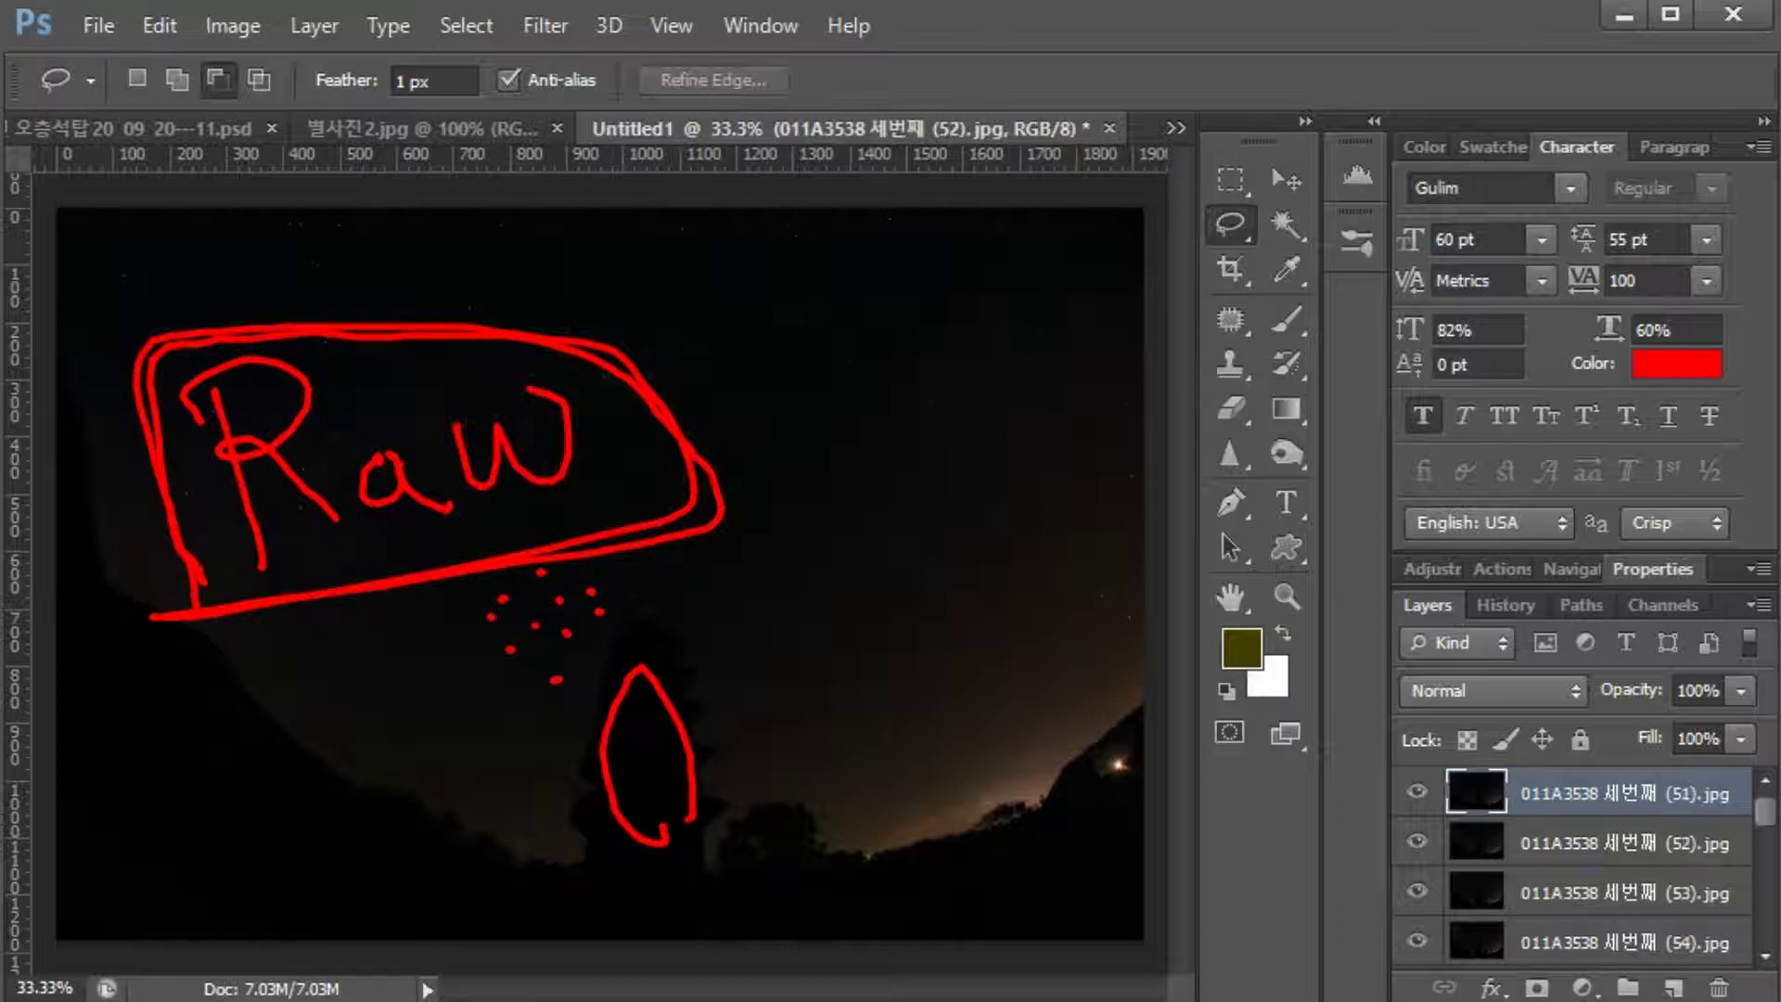
key("alt+bracketright")
key("alt+bracketright")
key("alt+bracketright")
key("alt+bracketright")
key("alt+bracketright")
key("alt+bracketright")
key("alt+bracketright")
key("alt+bracketright")
key("alt+bracketright")
key("alt+bracketright")
key("alt+bracketright")
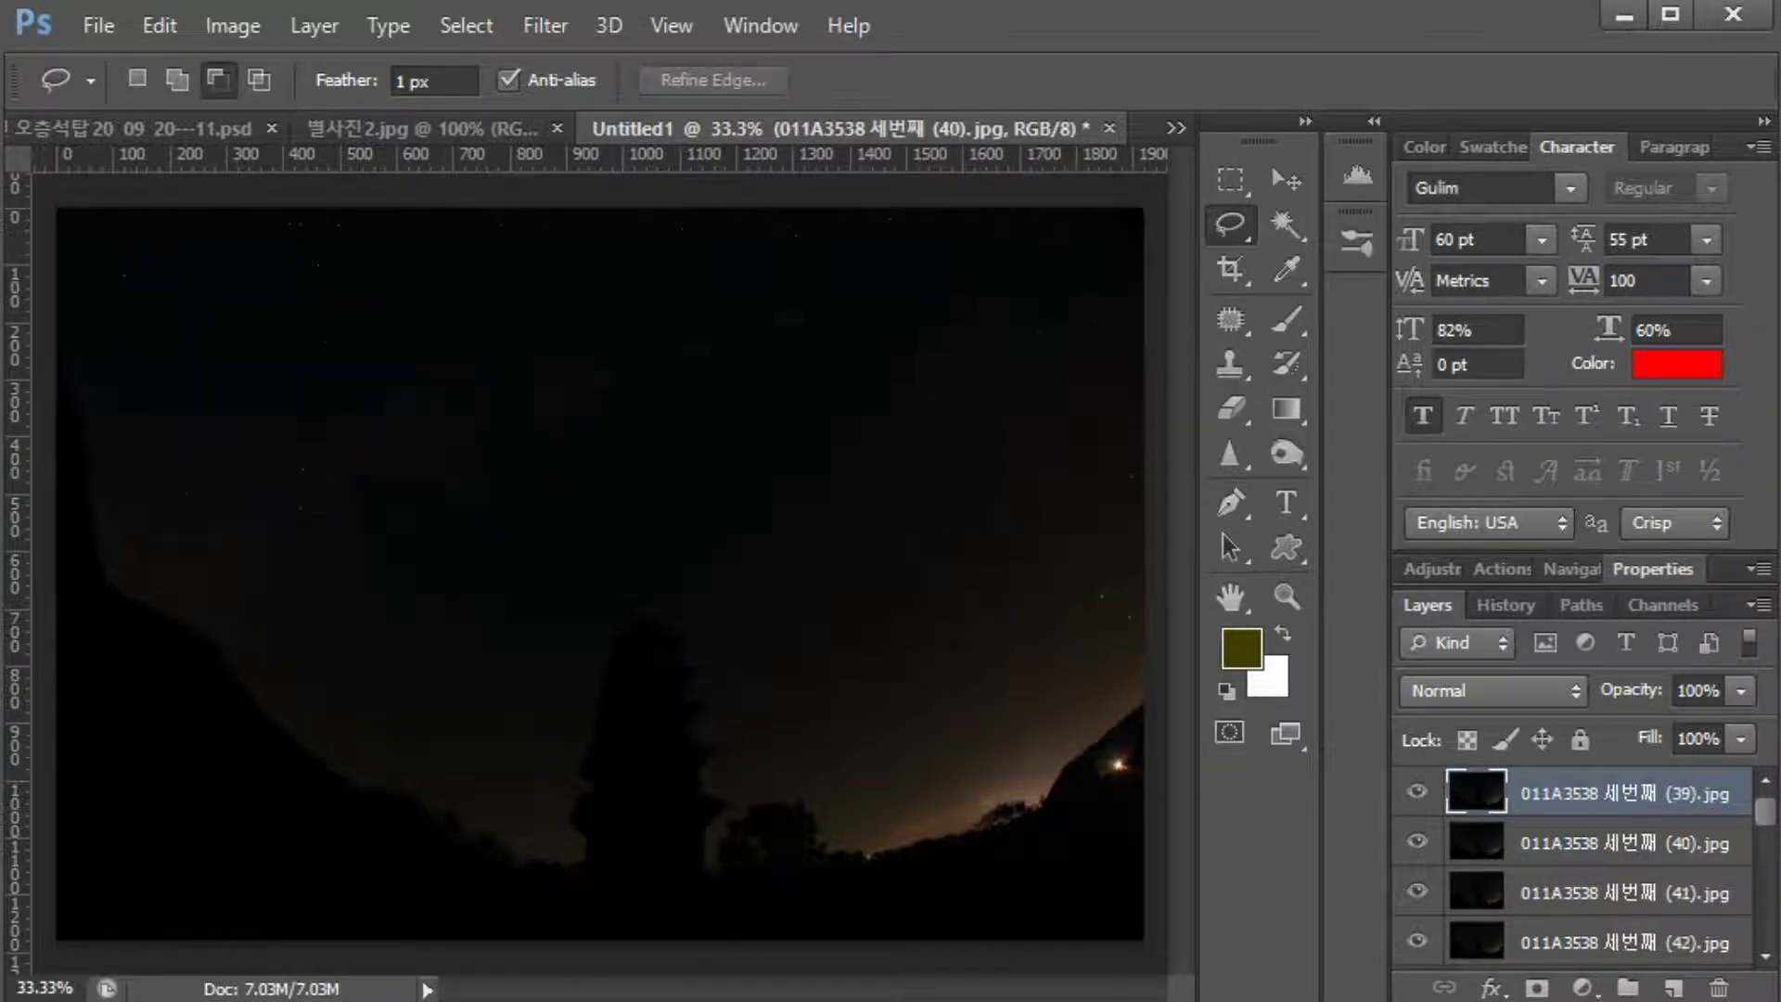
key("alt+bracketright")
key("alt+bracketright")
key("alt+bracketright")
key("alt+bracketright")
key("alt+bracketright")
key("alt+bracketright")
key("alt+bracketright")
key("alt+bracketright")
key("alt+bracketright")
key("alt+bracketright")
key("alt+bracketright")
key("alt+bracketright")
key("alt+bracketright")
key("alt+bracketright")
key("alt+bracketright")
key("alt+bracketright")
key("alt+bracketright")
key("alt+bracketright")
key("alt+bracketright")
key("alt+bracketright")
key("alt+bracketright")
key("alt+bracketright")
key("alt+bracketright")
key("alt+bracketright")
key("alt+bracketright")
key("alt+bracketright")
key("alt+bracketright")
key("alt+bracketright")
key("alt+bracketright")
key("alt+bracketright")
key("alt+bracketright")
key("alt+bracketright")
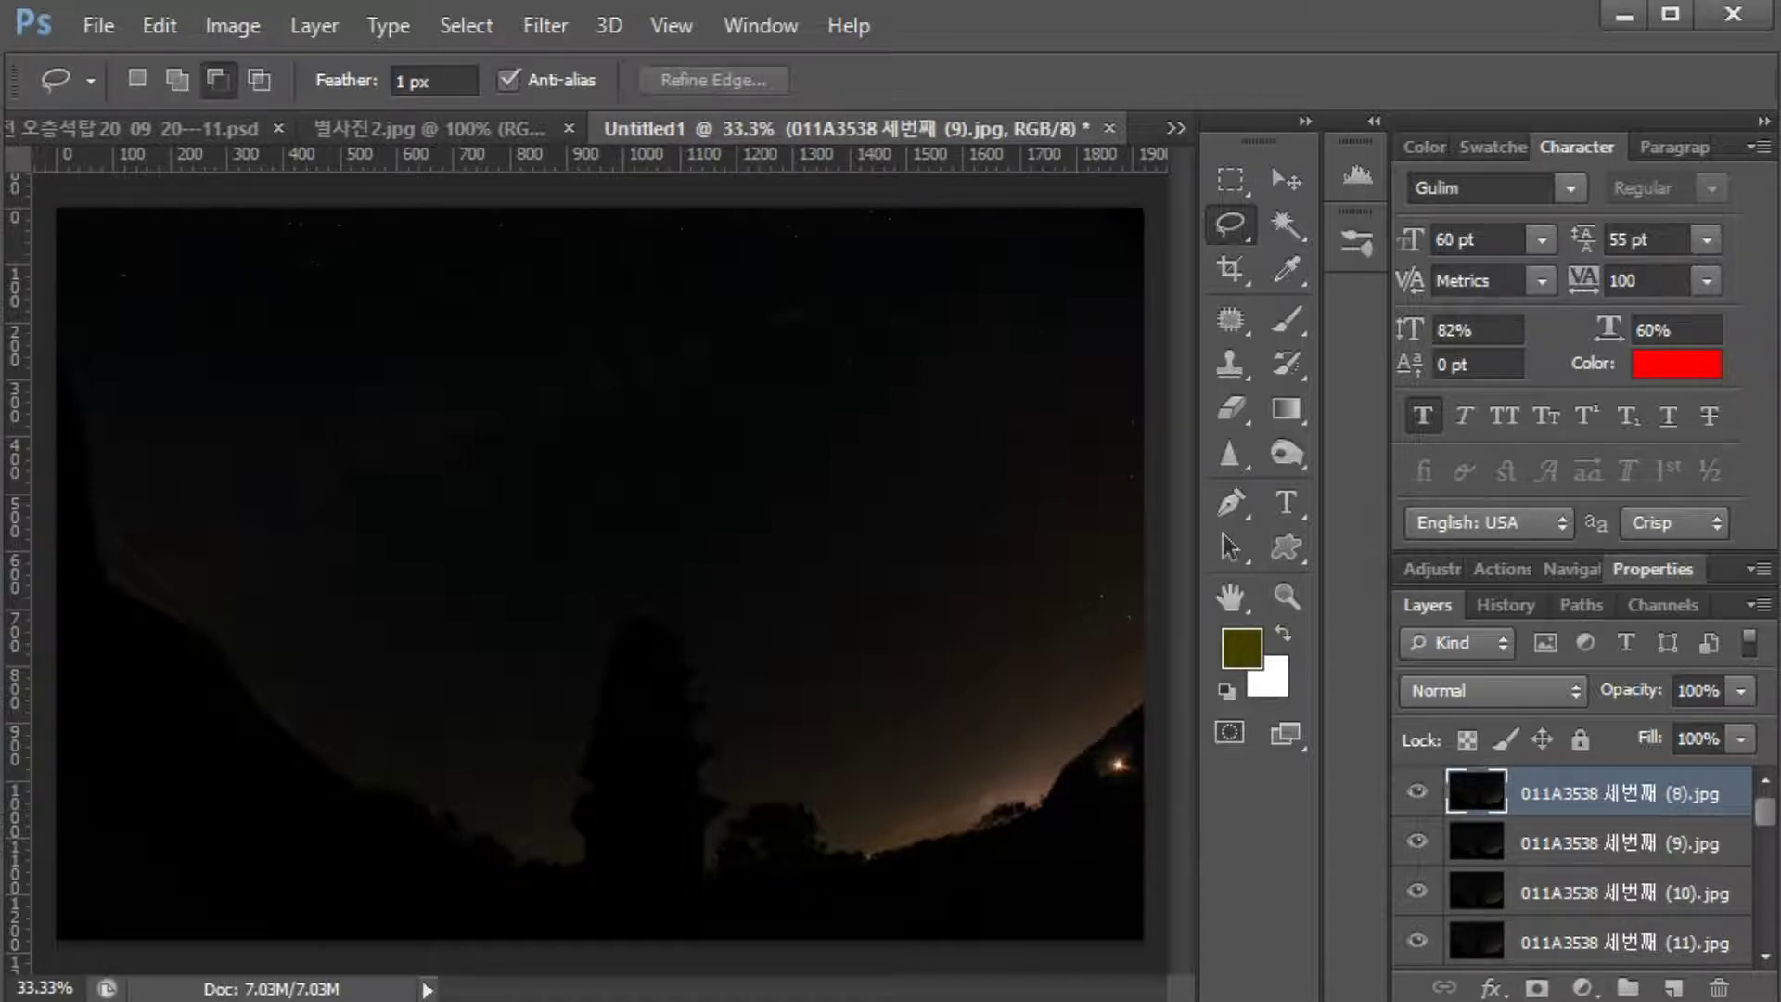
key("alt+bracketright")
key("alt+bracketright")
key("alt+bracketright")
key("alt+bracketright")
key("alt+bracketright")
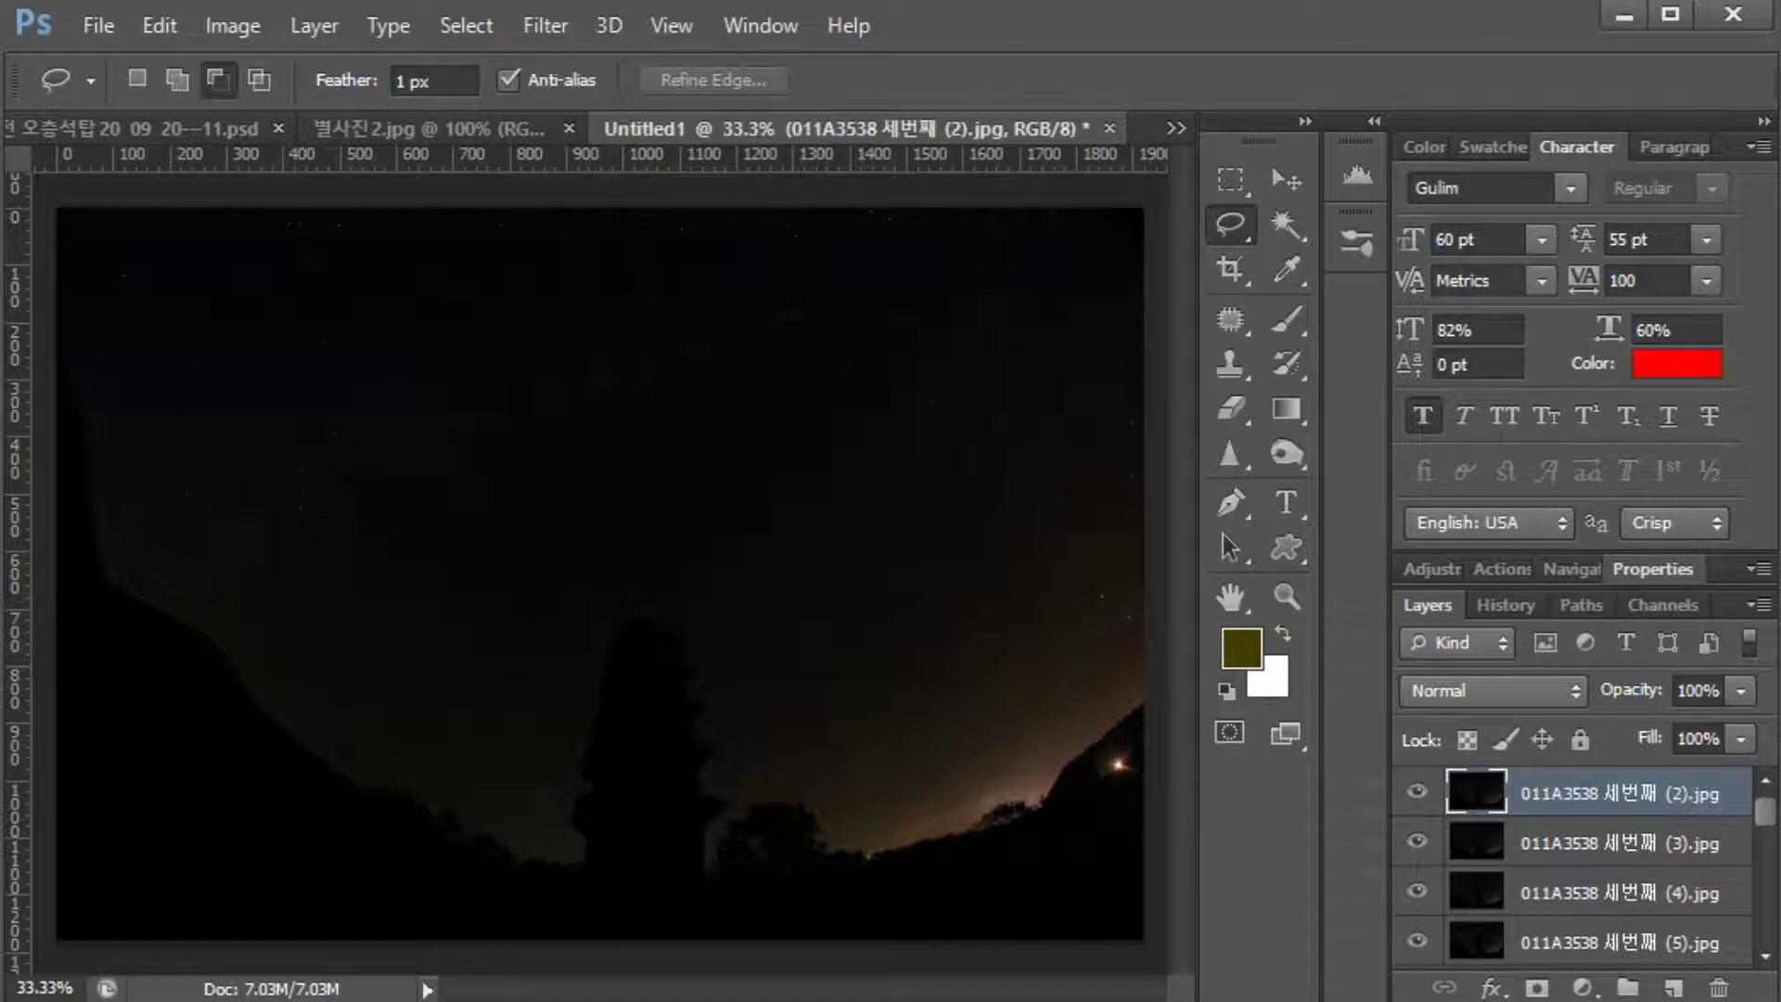
key("alt+bracketright")
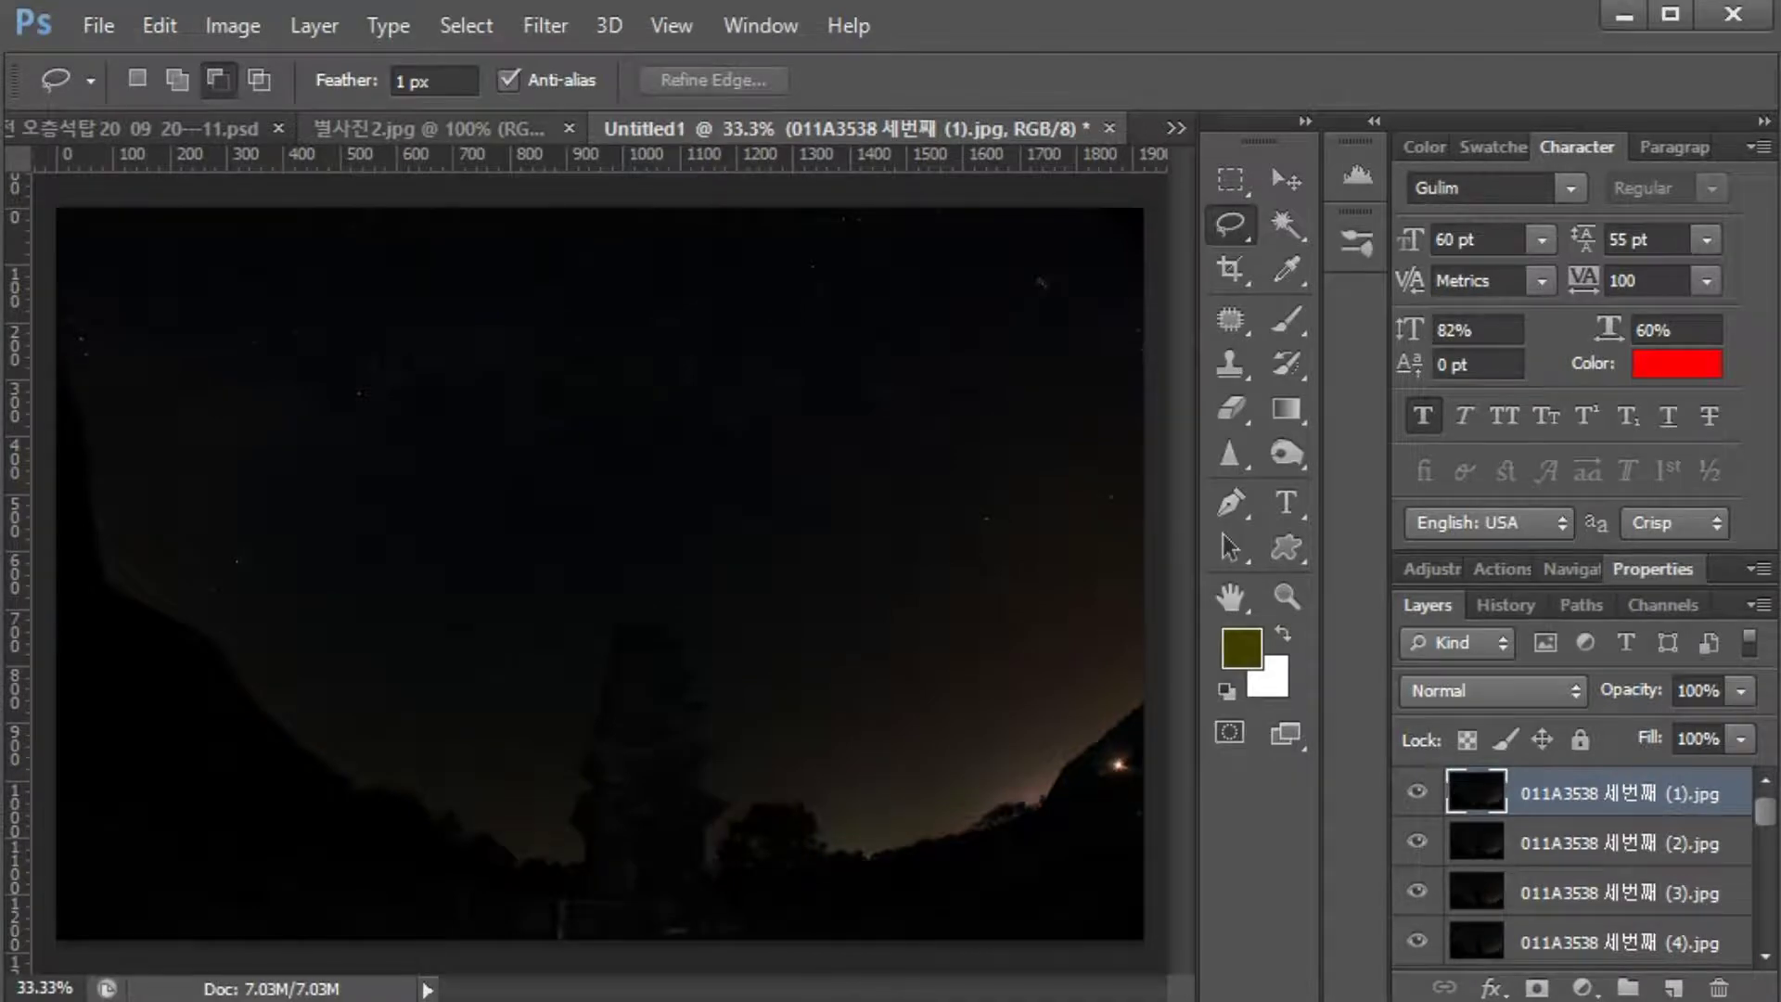
Step: Switch to the pagoda star-trail PSD document and review its notes on equipment and shooting method
left_click(139, 128)
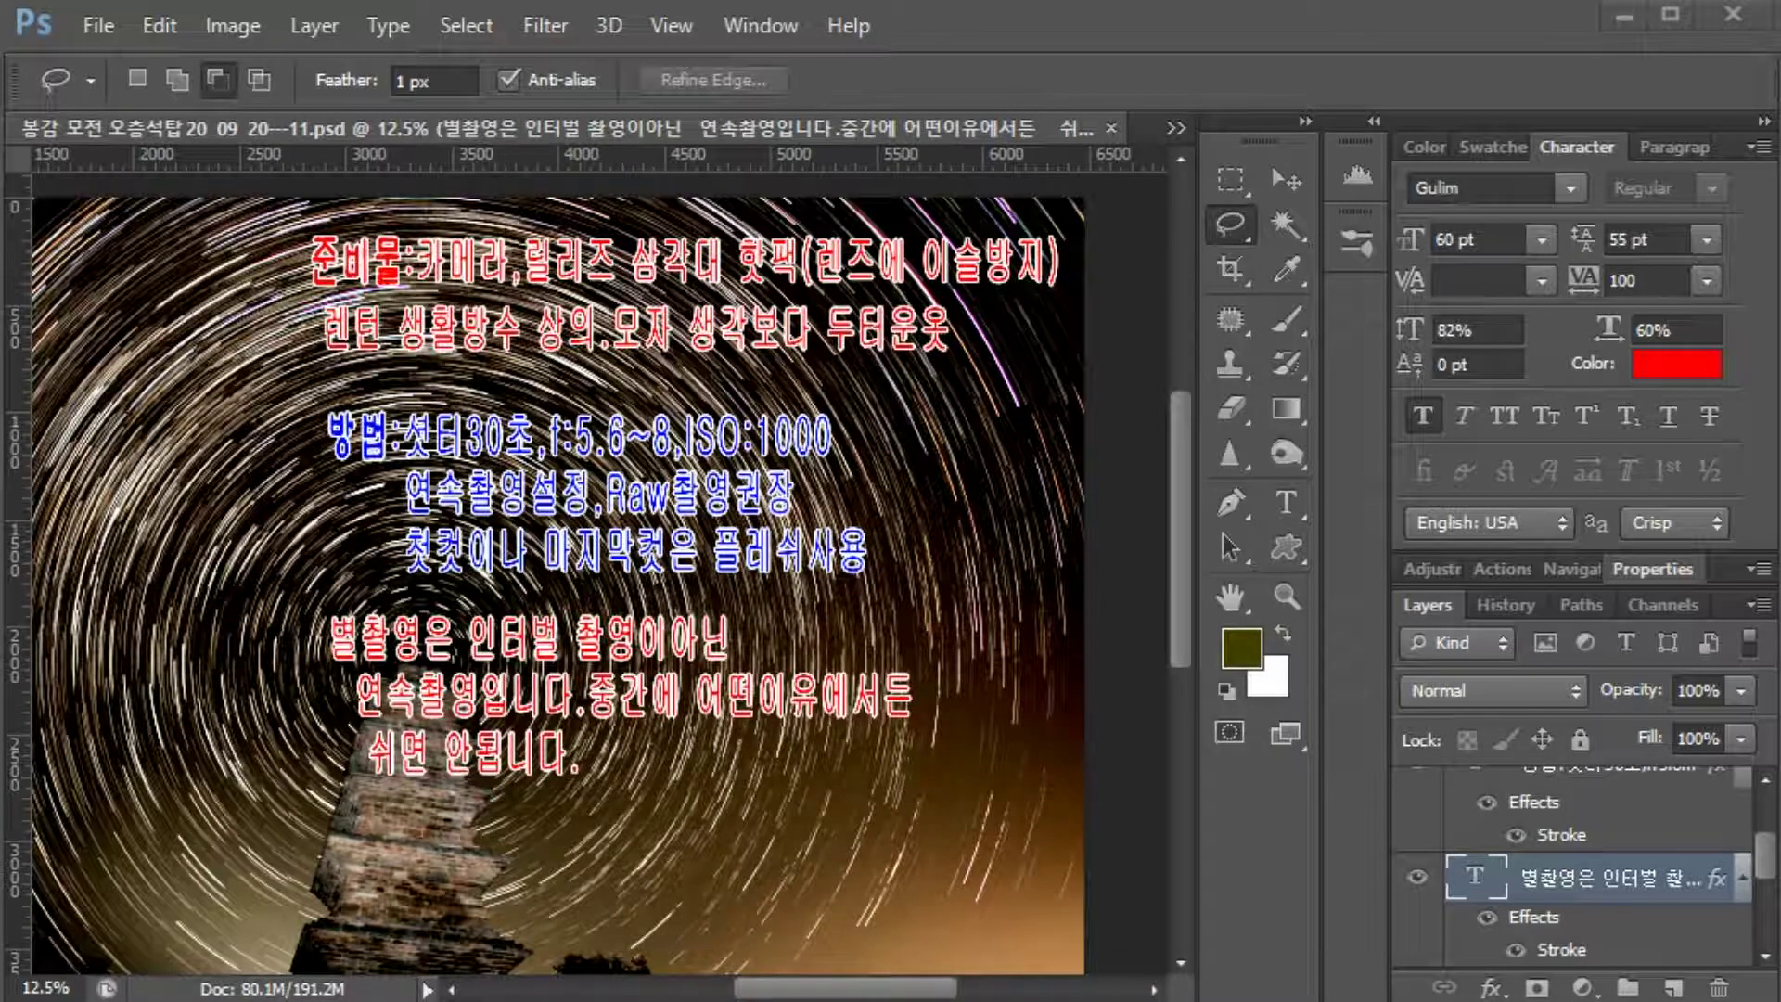
left_click_drag(232, 290, 401, 287)
mouse_move(844, 297)
left_mouse_down()
mouse_move(703, 258)
mouse_move(998, 218)
mouse_move(926, 320)
mouse_move(903, 320)
left_mouse_up()
left_click(773, 594)
left_click(799, 579)
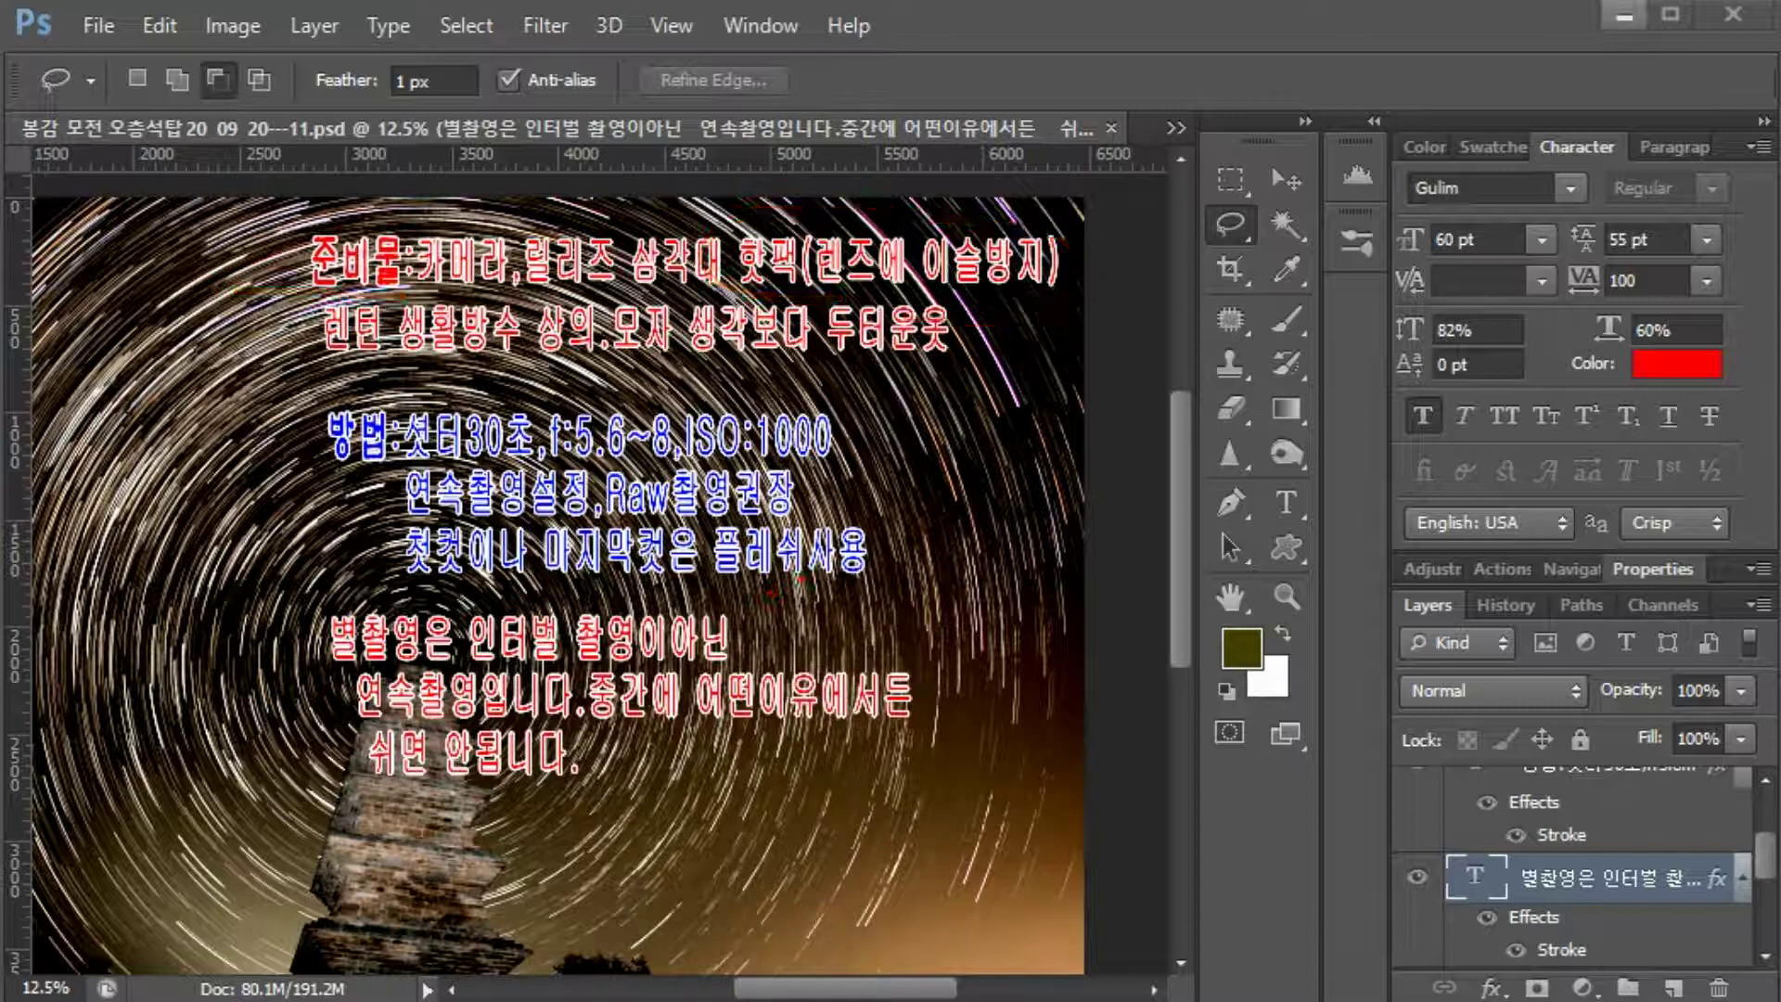
Step: Examine the equipment, exposure and continuous-shooting notes on the pagoda image, both close up and as a whole
scroll(881, 612, "up", 1)
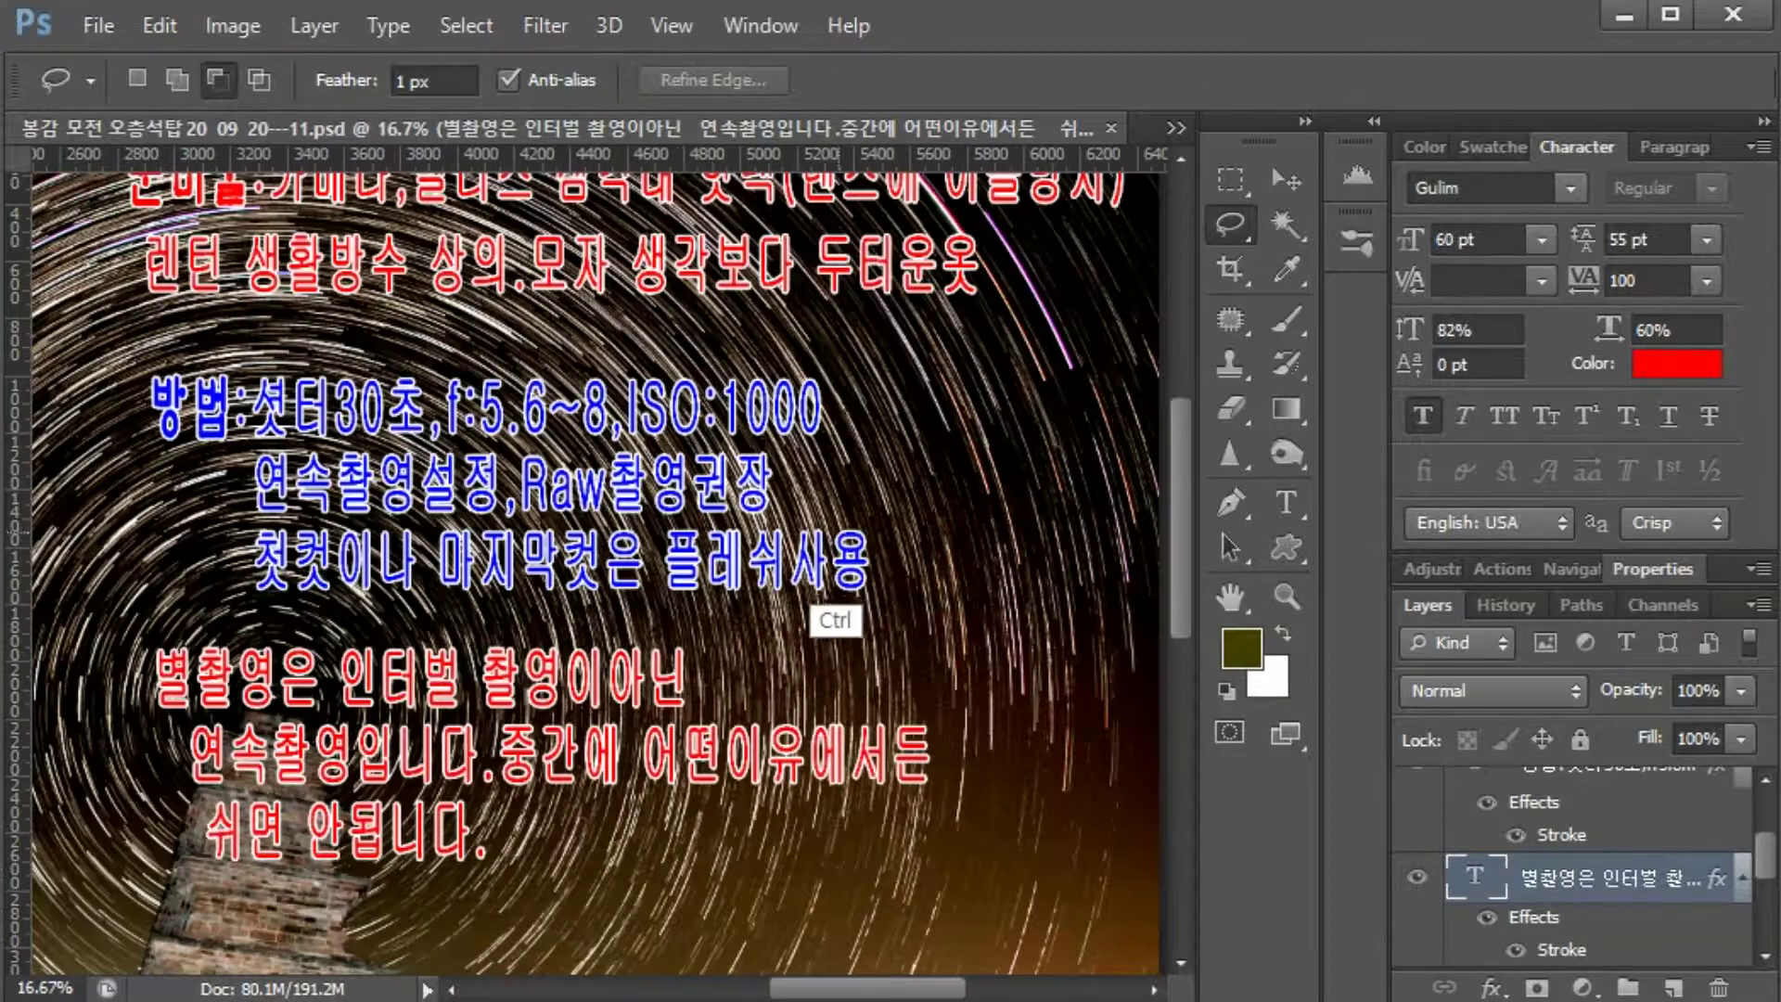
scroll(881, 612, "up", 1)
scroll(593, 572, "up", 5)
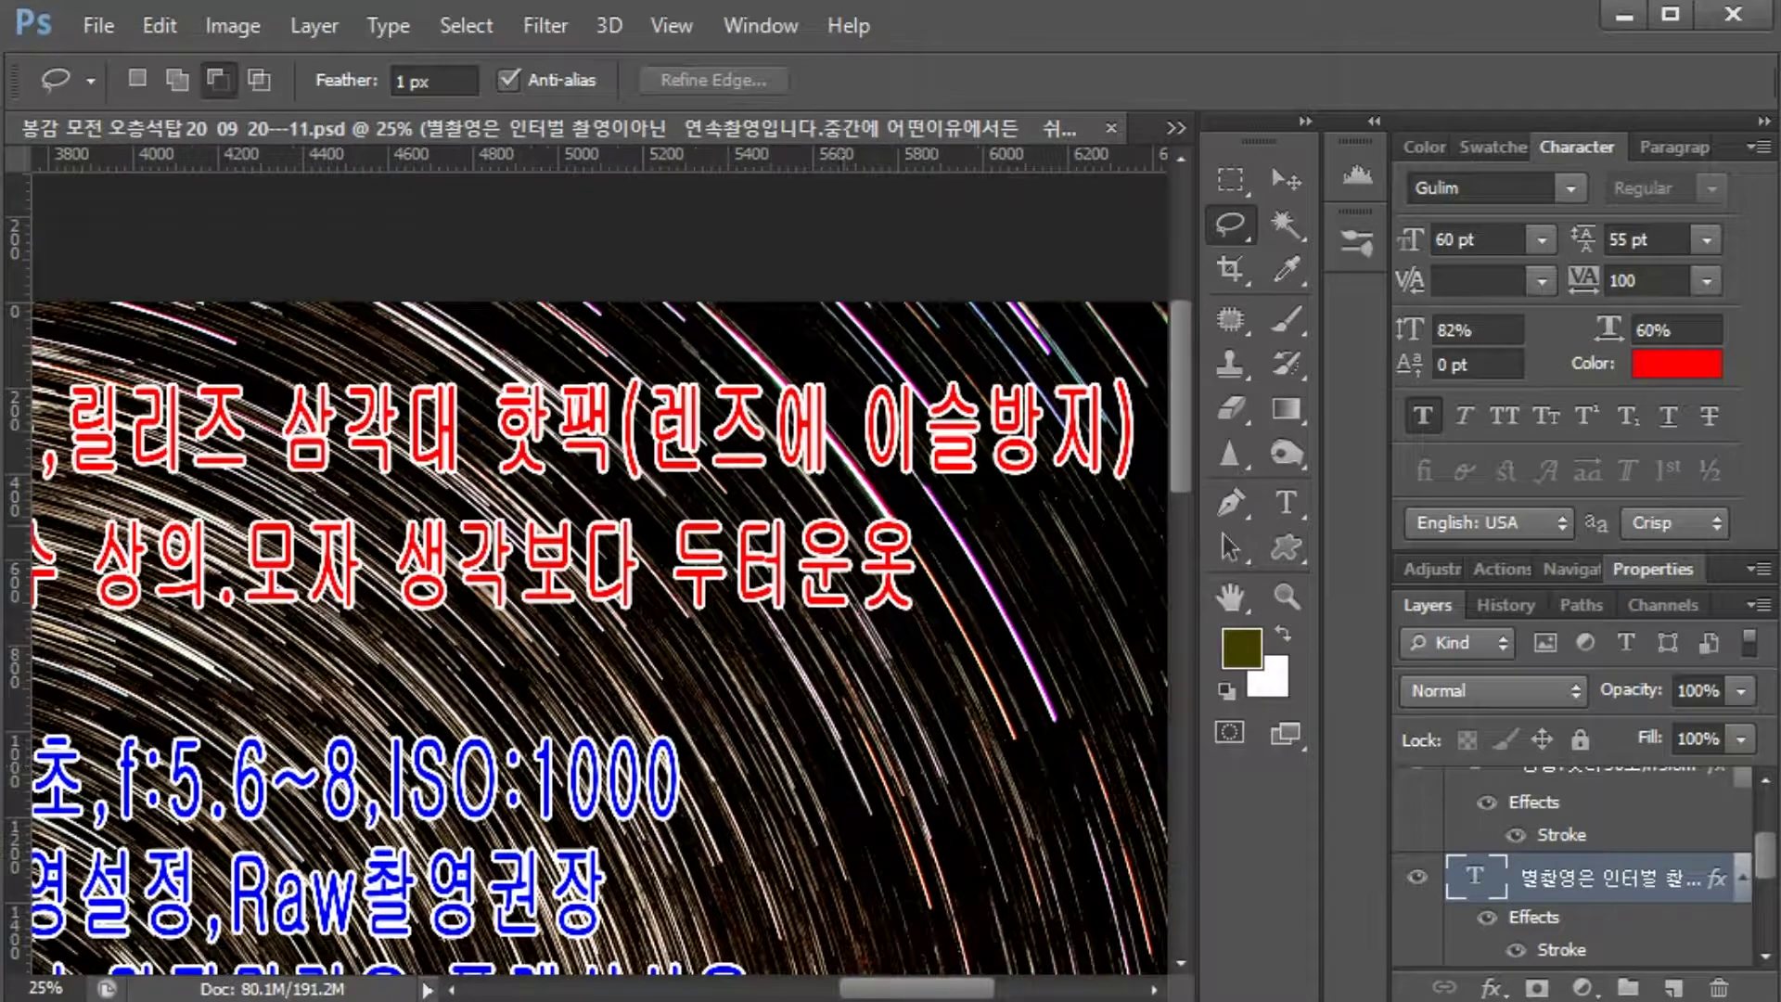
double_click(1231, 597)
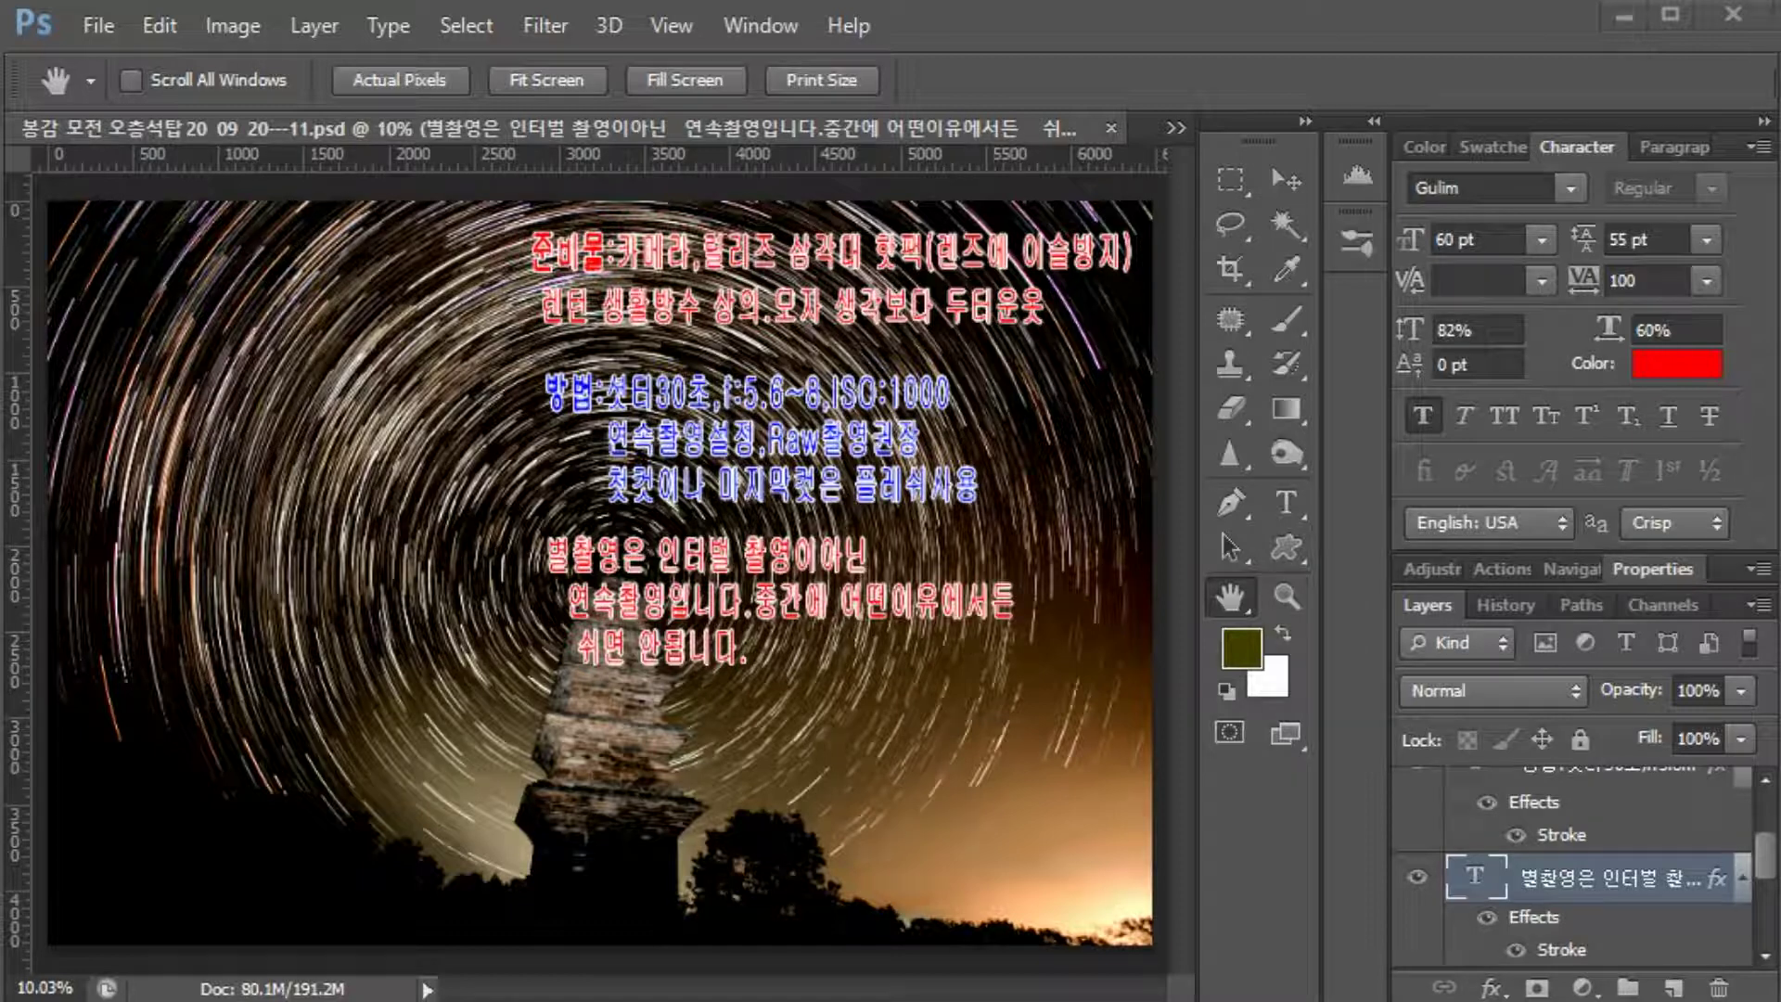
mouse_move(838, 276)
left_mouse_down()
mouse_move(1143, 269)
mouse_move(1140, 223)
mouse_move(873, 214)
mouse_move(852, 218)
mouse_move(867, 283)
left_mouse_up()
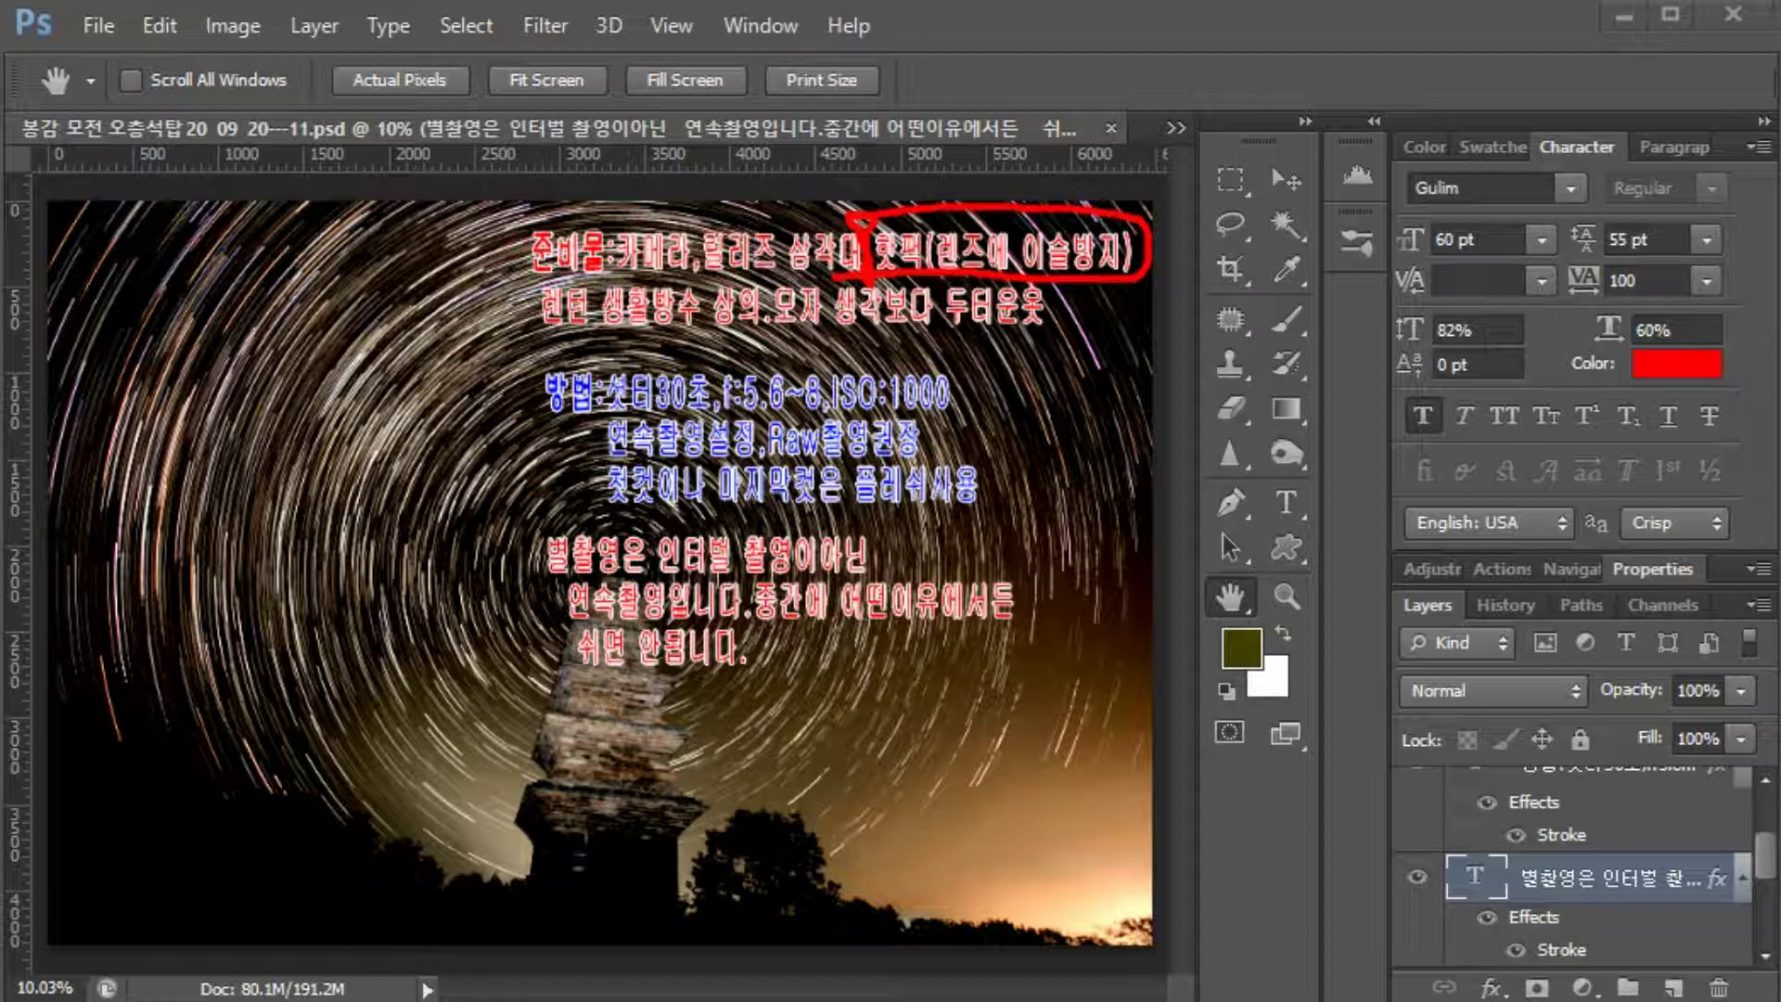
mouse_move(529, 334)
left_mouse_down()
mouse_move(592, 329)
mouse_move(533, 264)
mouse_move(617, 324)
mouse_move(575, 264)
left_mouse_up()
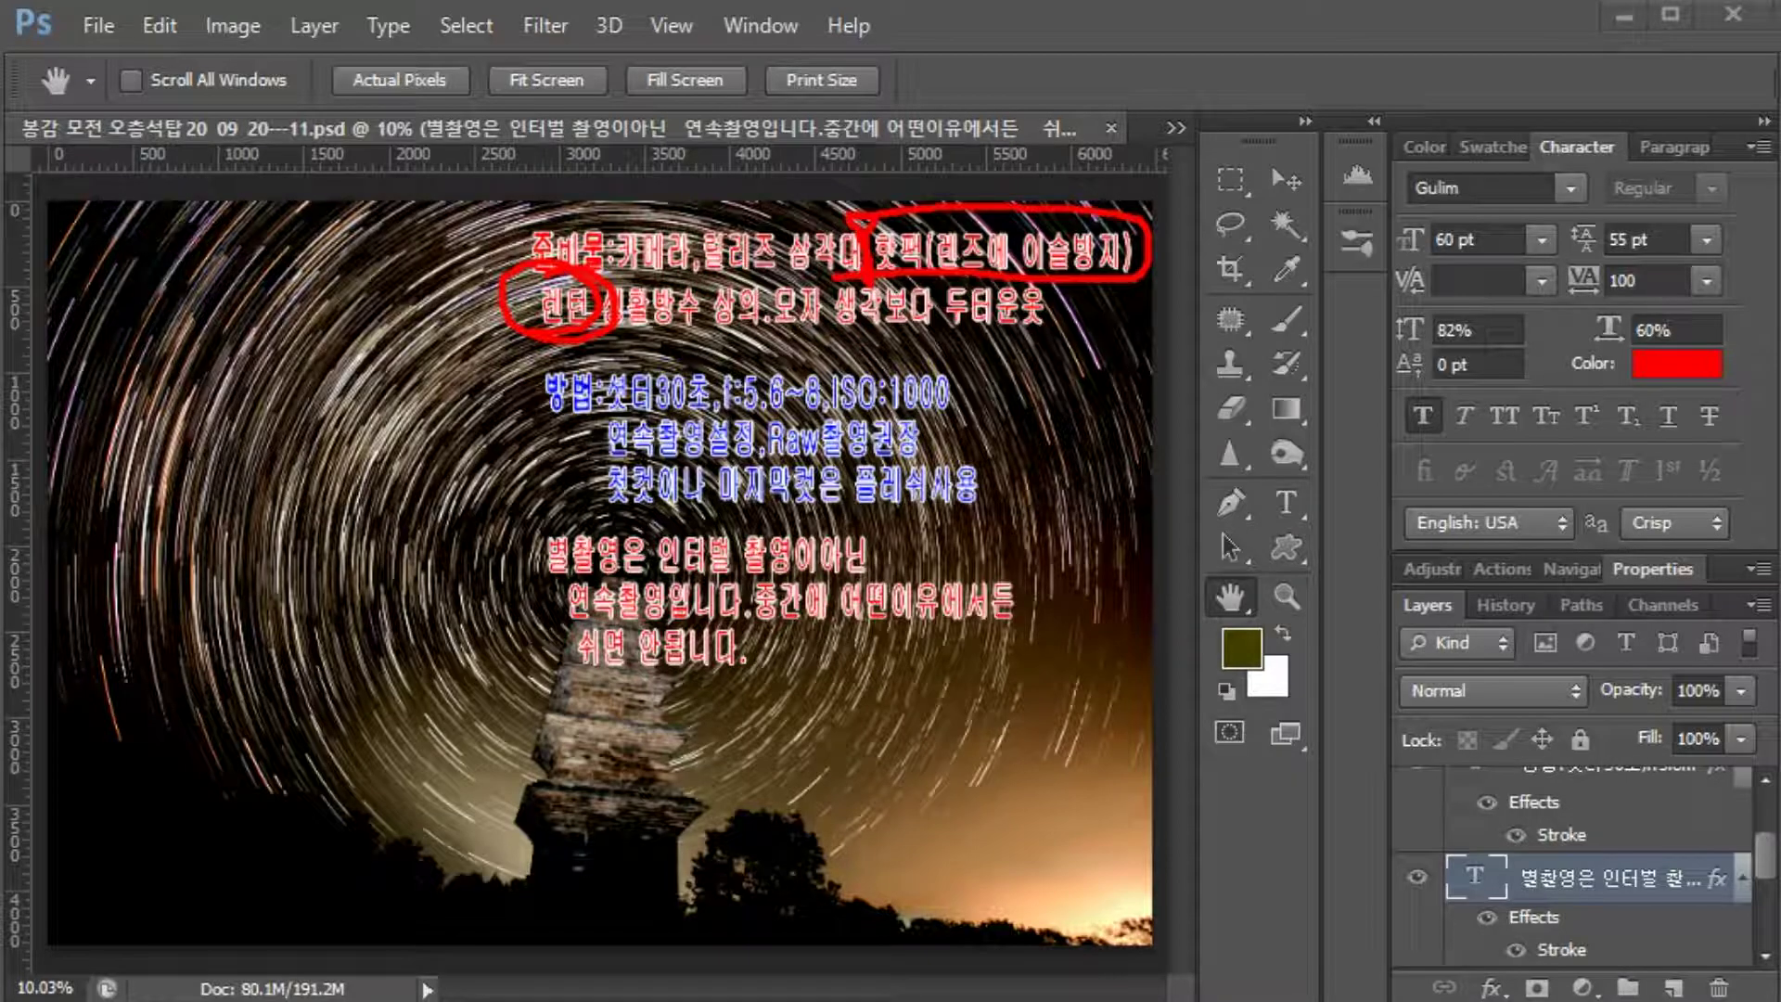
key("Escape")
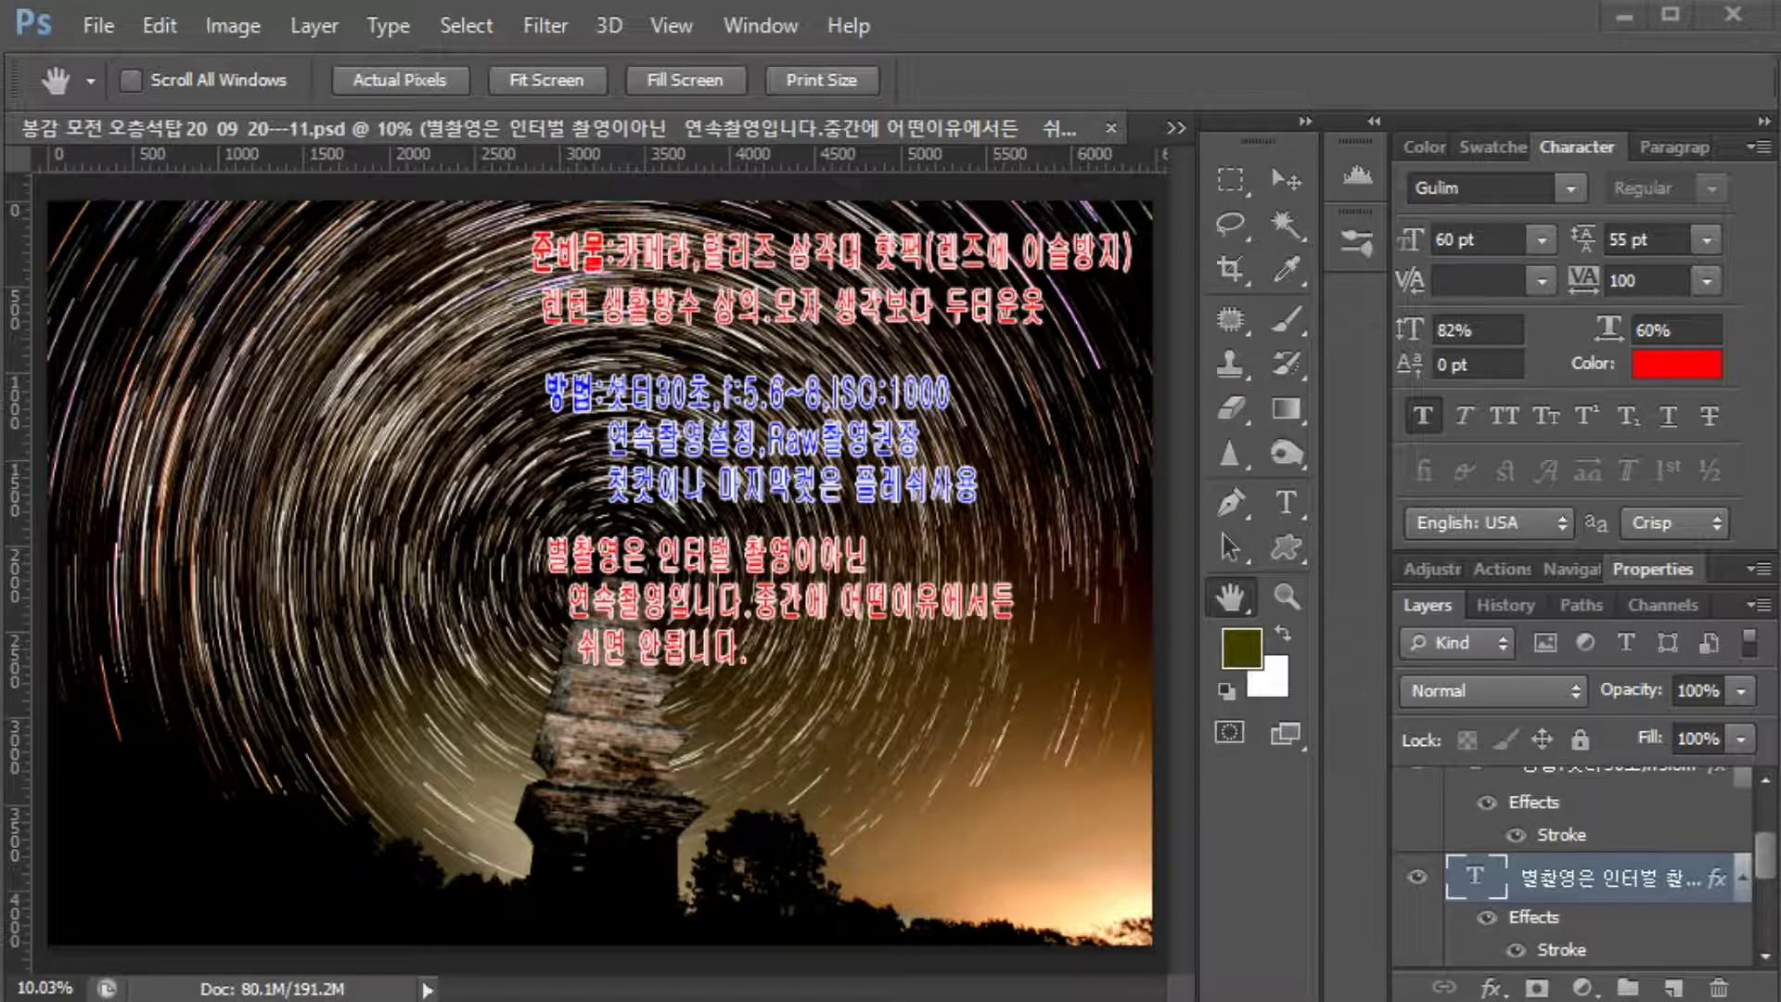
Step: Set all stacked photo layers in the Untitled1 document to Lighten blend mode and leave only the layer 011A3538 세번째 (2).jpg selected
left_click(1175, 127)
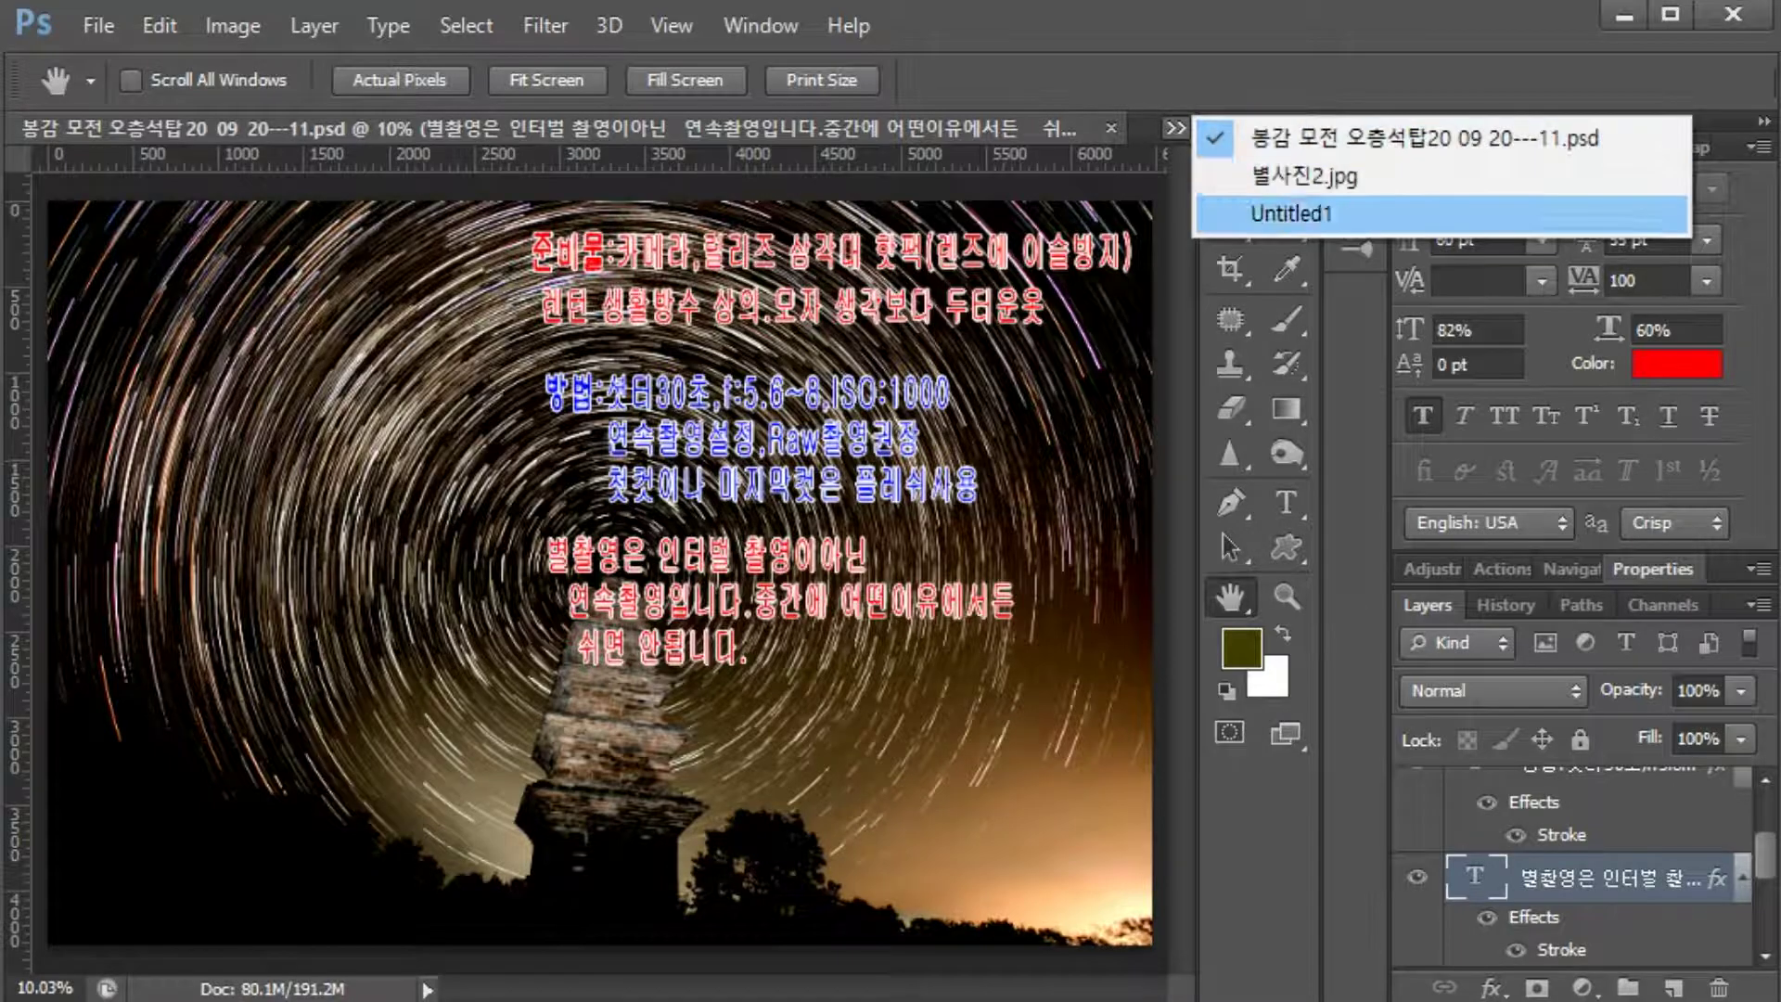
left_click(1291, 214)
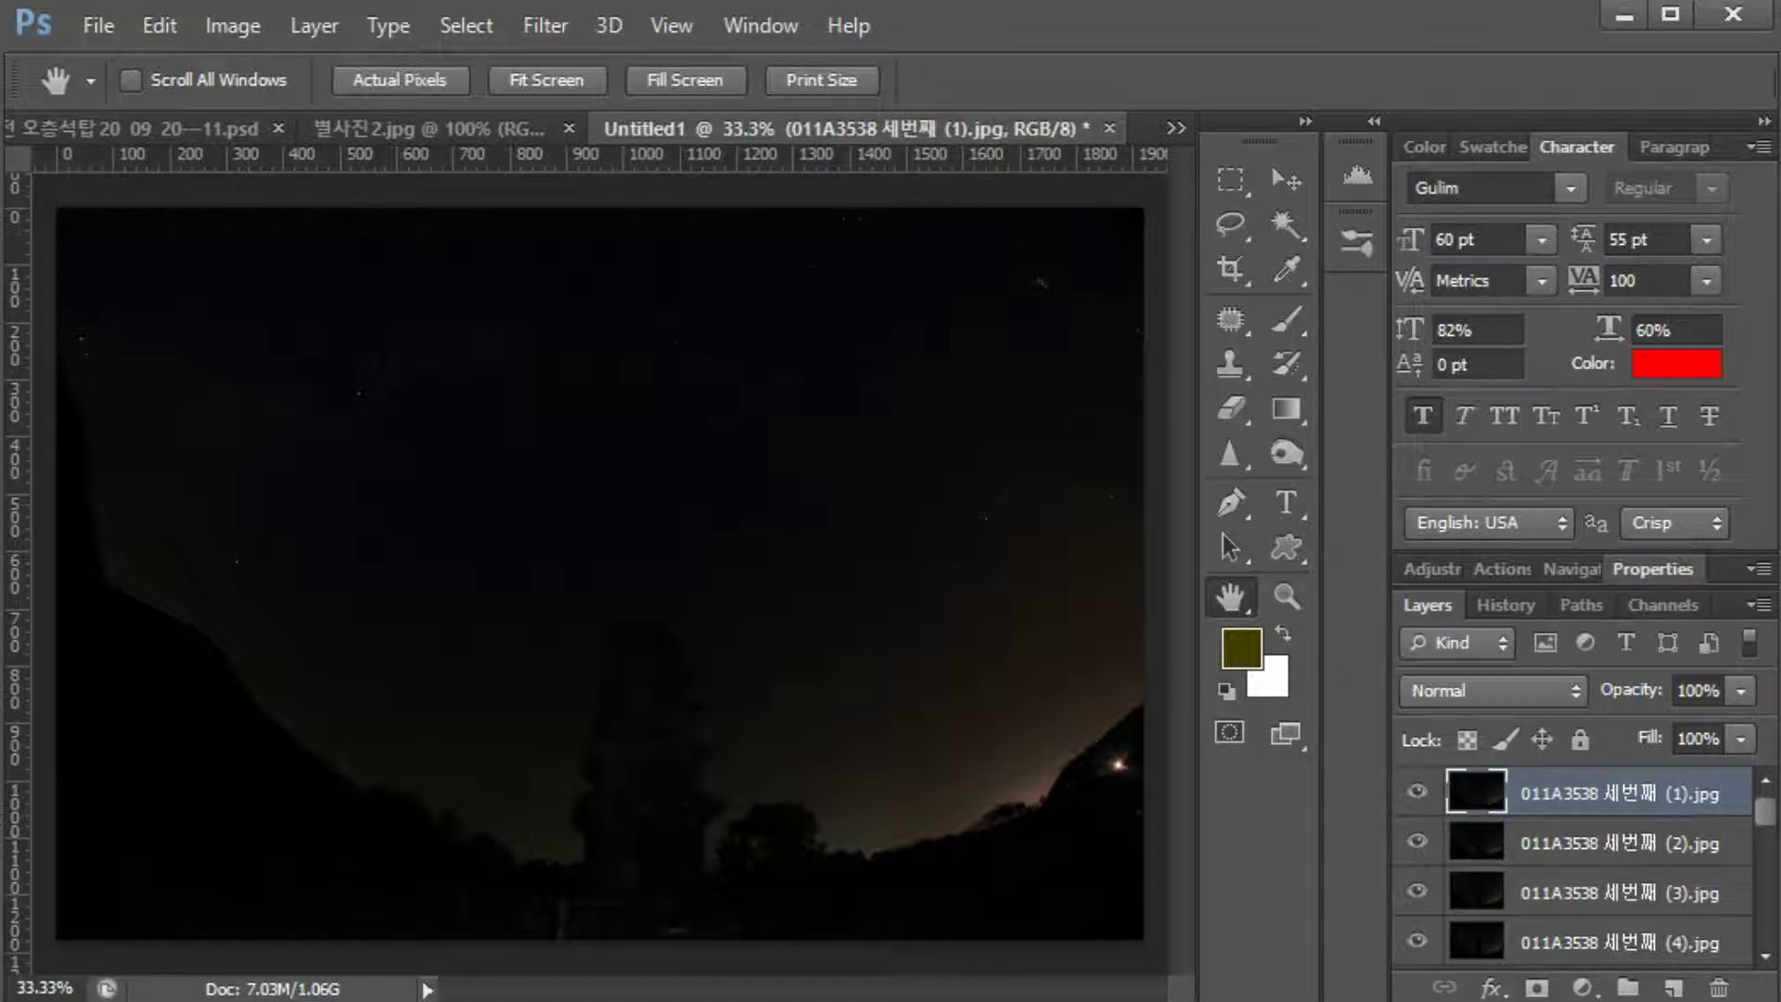
scroll(1576, 867, "down", 20)
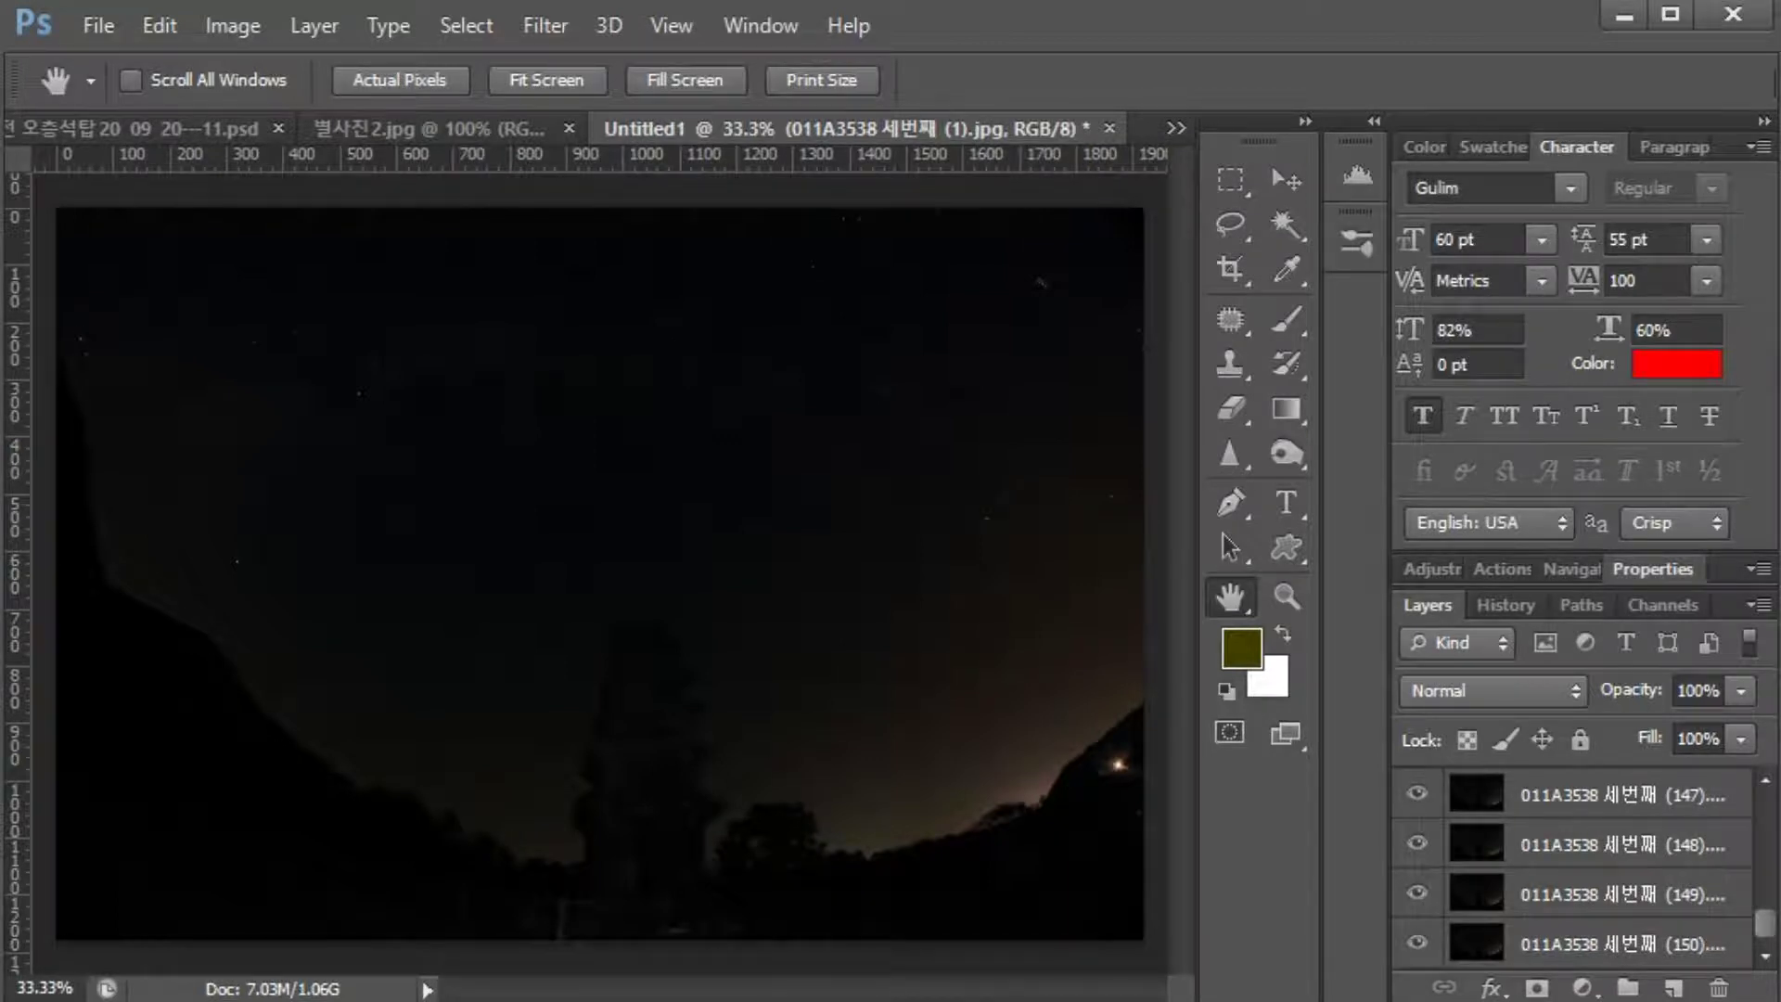
key("ctrl+alt+a")
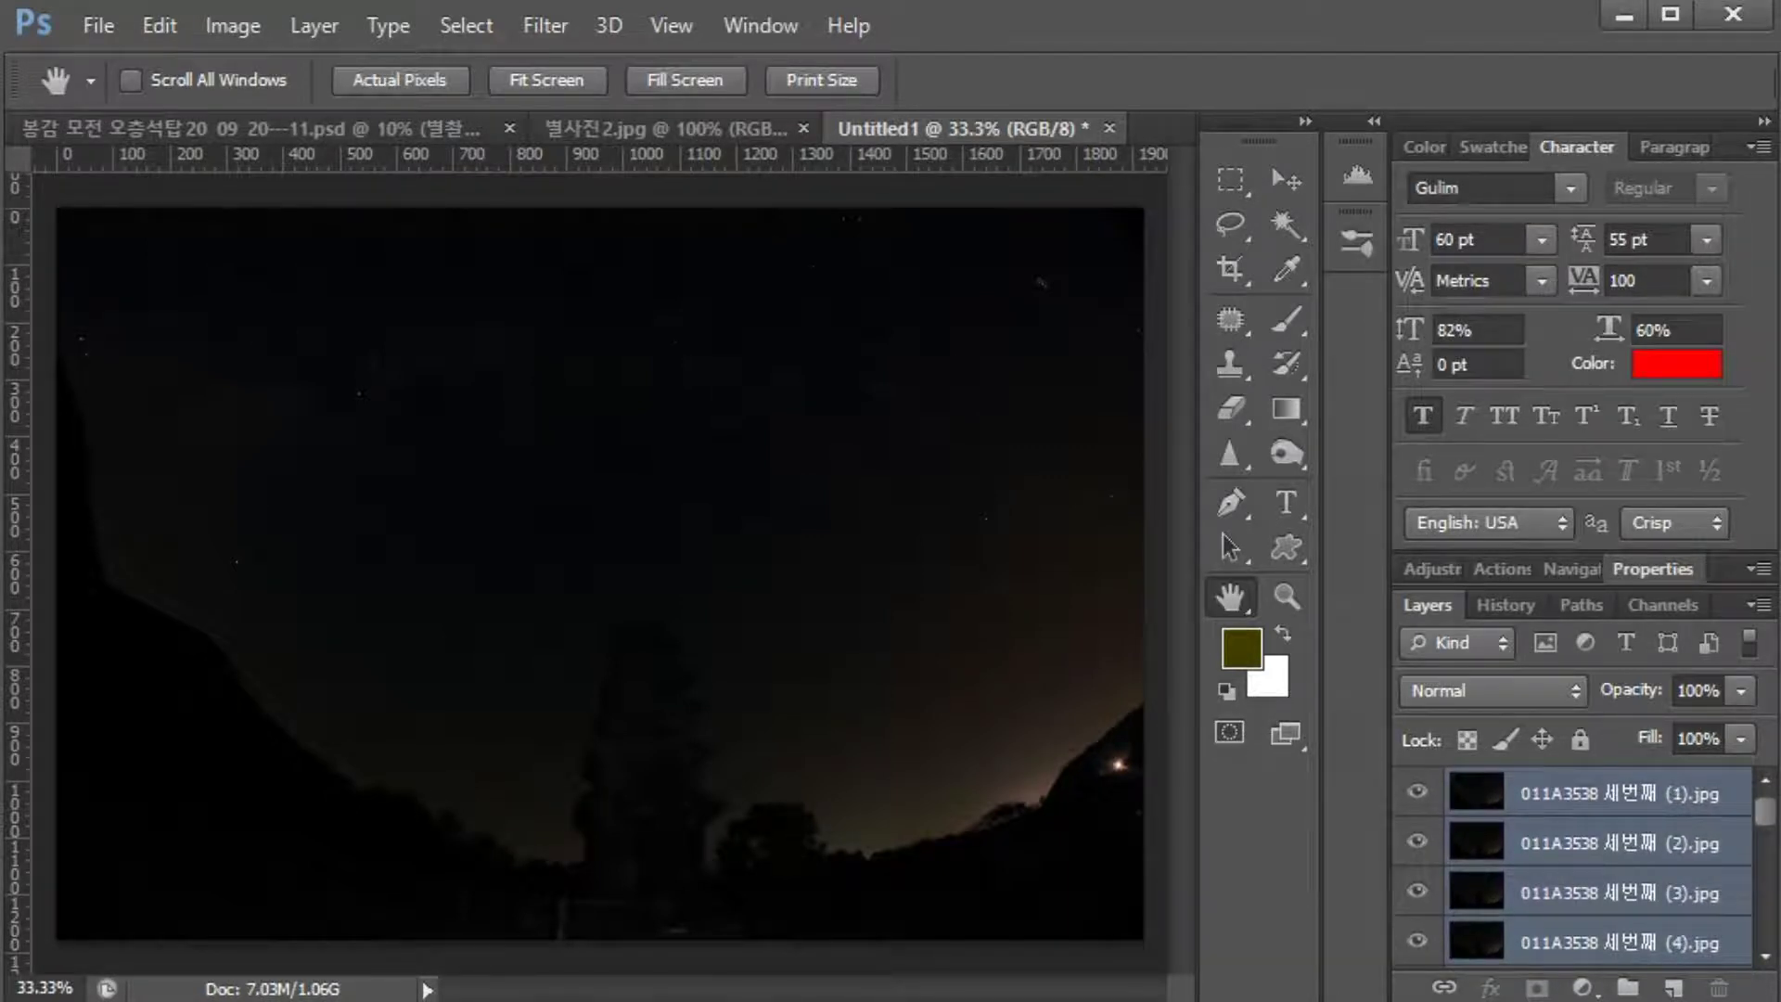
left_click(1493, 690)
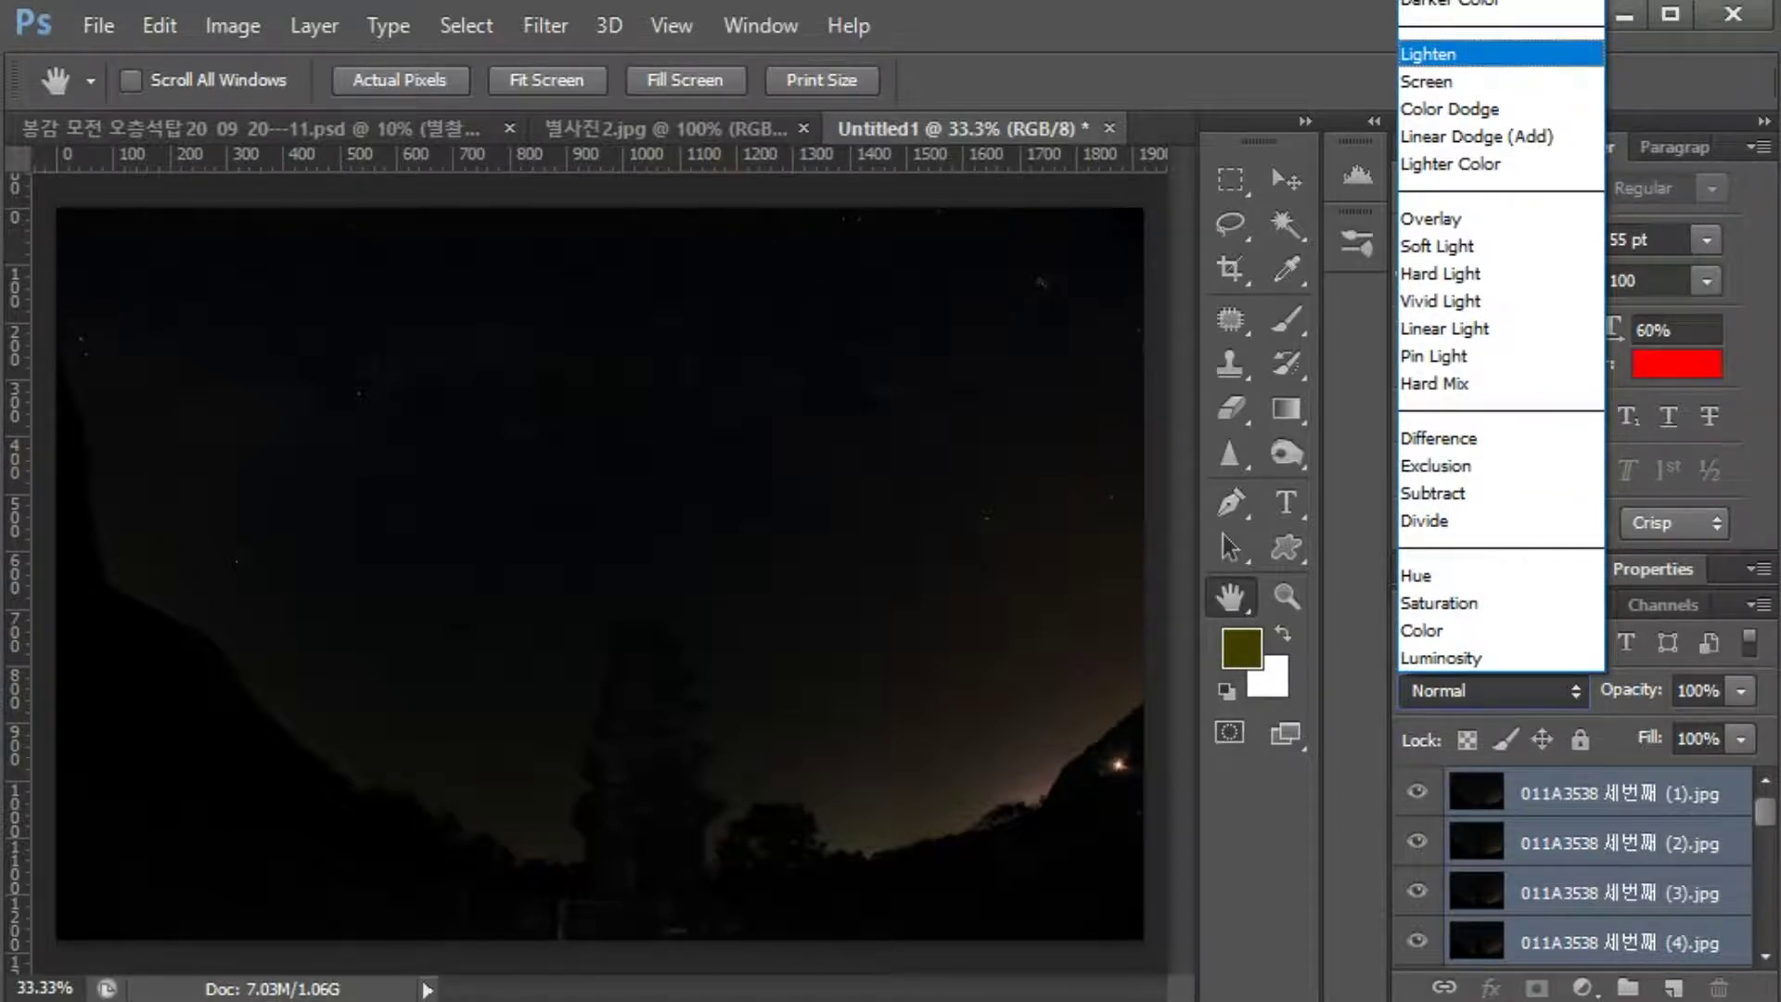
key("Return")
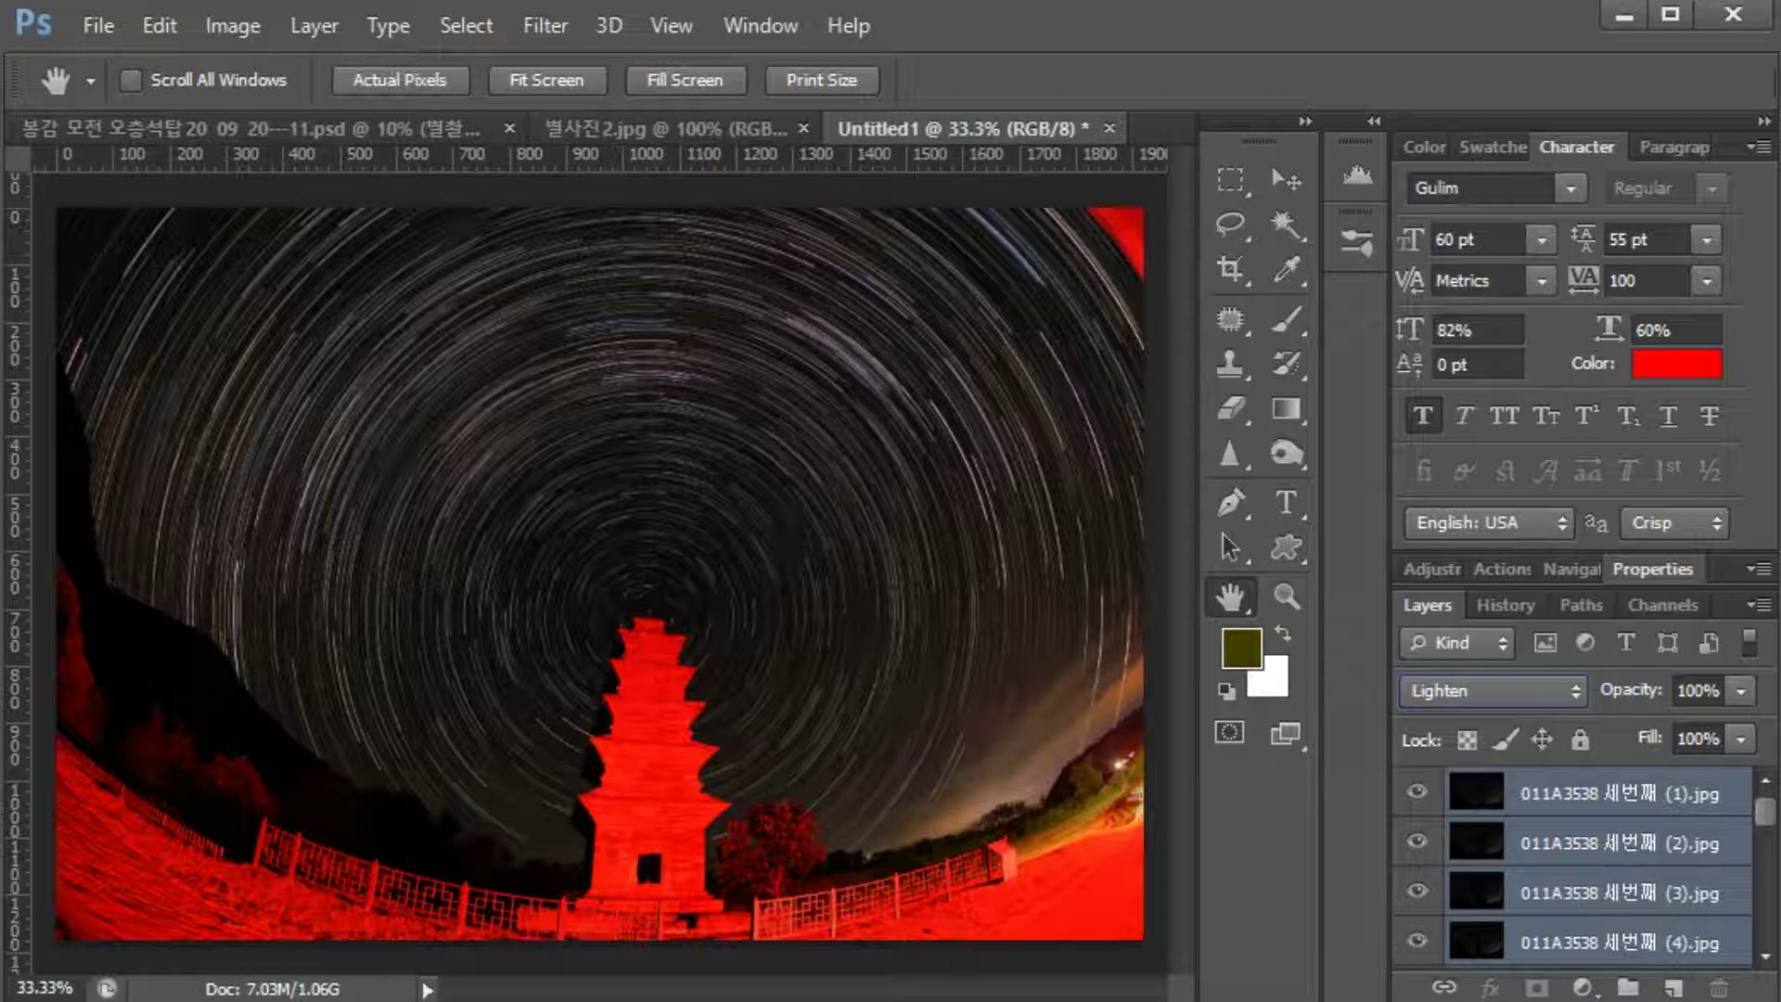
left_click(1618, 843)
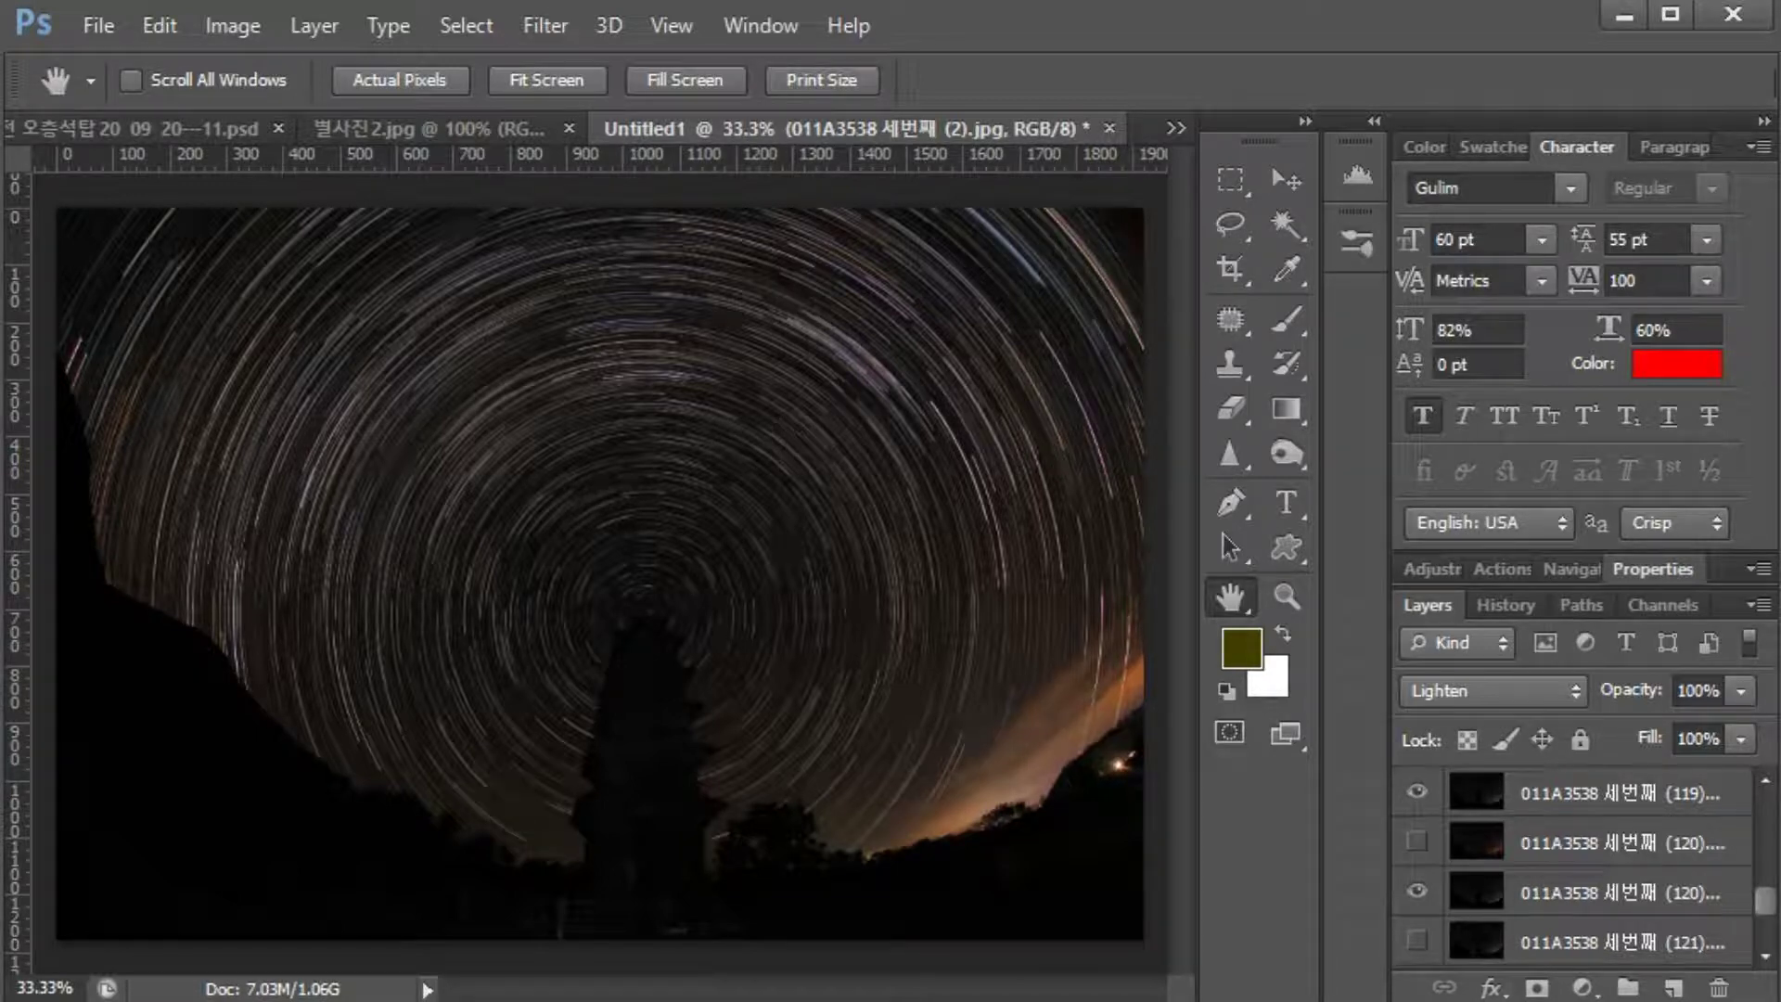
mouse_move(719, 564)
left_mouse_down()
mouse_move(482, 264)
mouse_move(769, 557)
mouse_move(848, 366)
mouse_move(802, 494)
left_mouse_up()
left_click_drag(918, 352, 994, 575)
left_click_drag(907, 468, 965, 636)
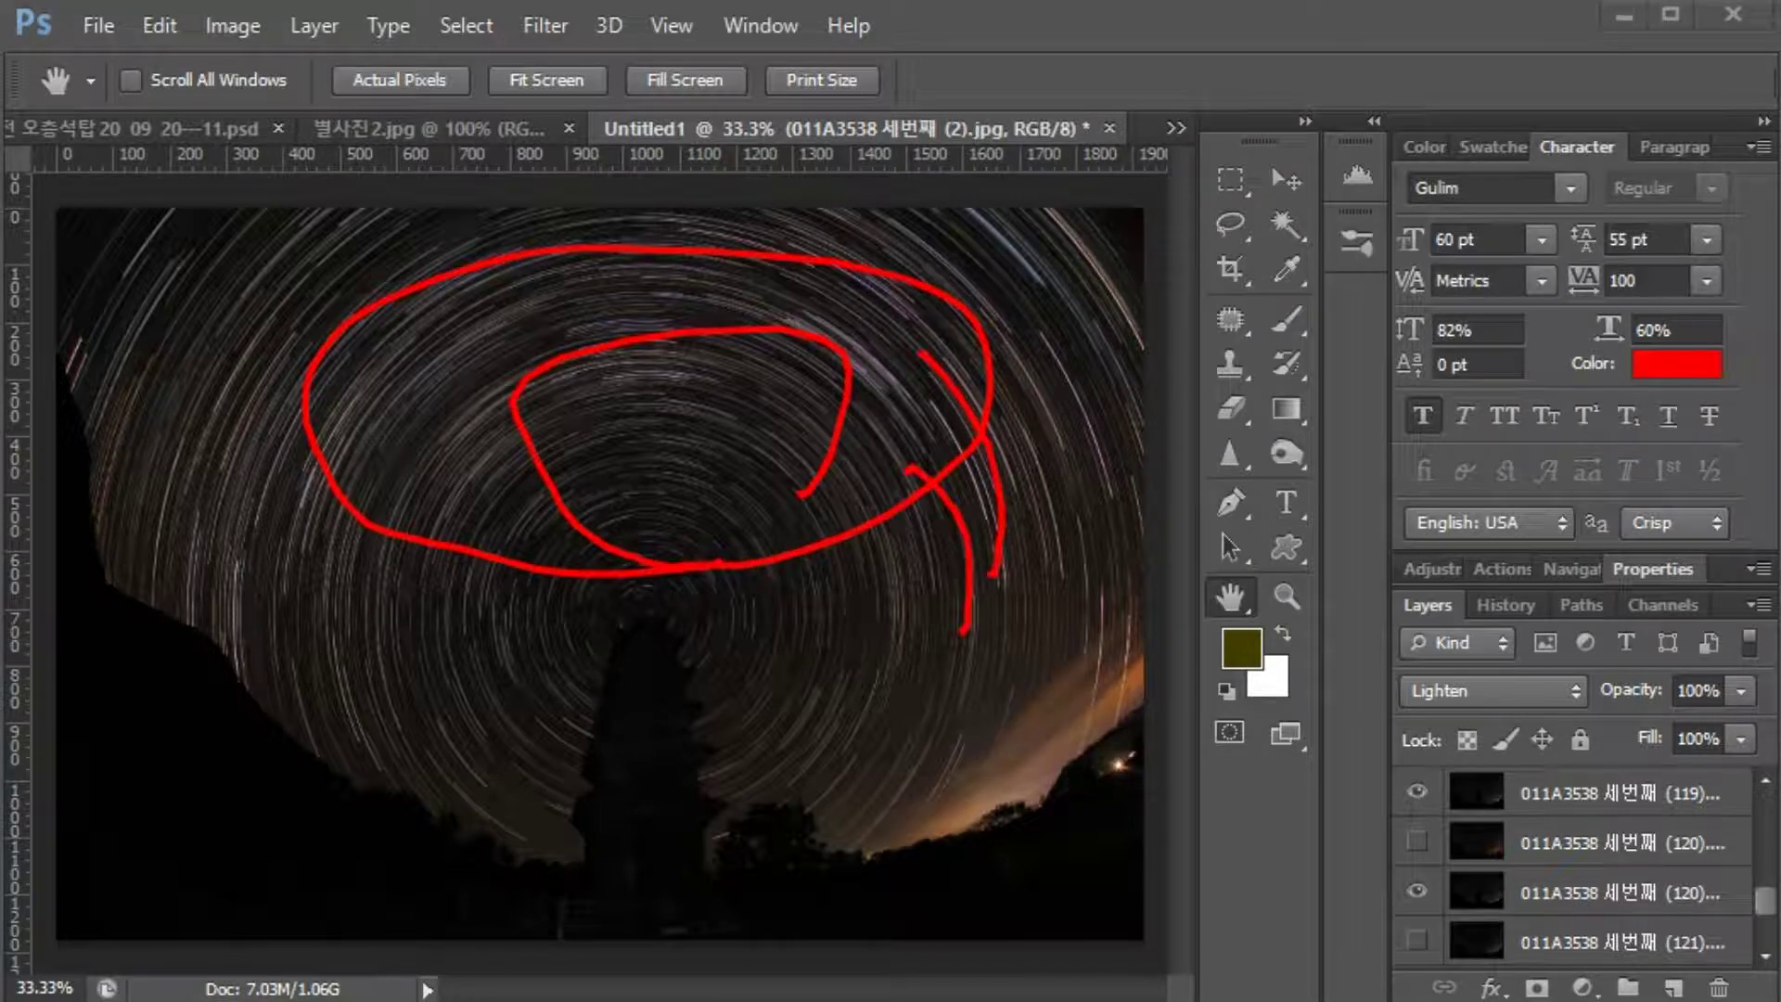
mouse_move(653, 593)
left_mouse_down()
mouse_move(640, 628)
mouse_move(635, 601)
left_mouse_up()
left_click_drag(645, 687, 612, 844)
mouse_move(167, 752)
left_mouse_down()
mouse_move(125, 725)
mouse_move(651, 923)
mouse_move(1142, 823)
mouse_move(635, 789)
mouse_move(519, 862)
mouse_move(98, 742)
left_mouse_up()
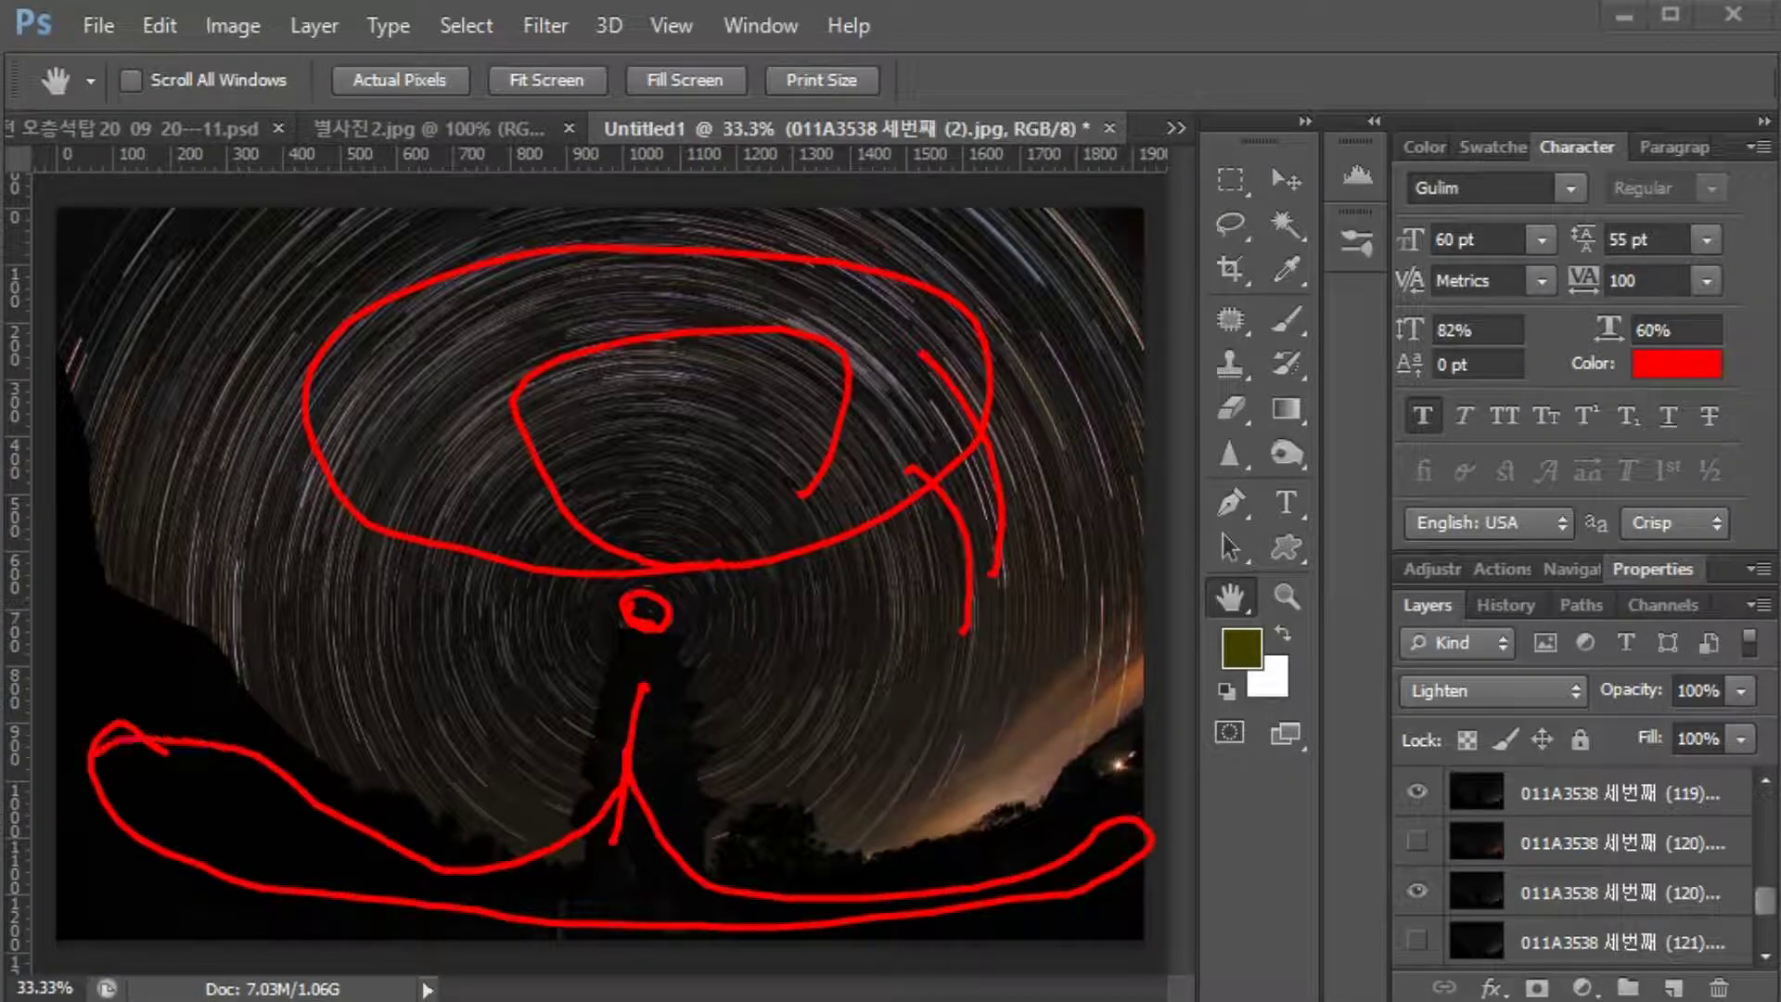
key("Escape")
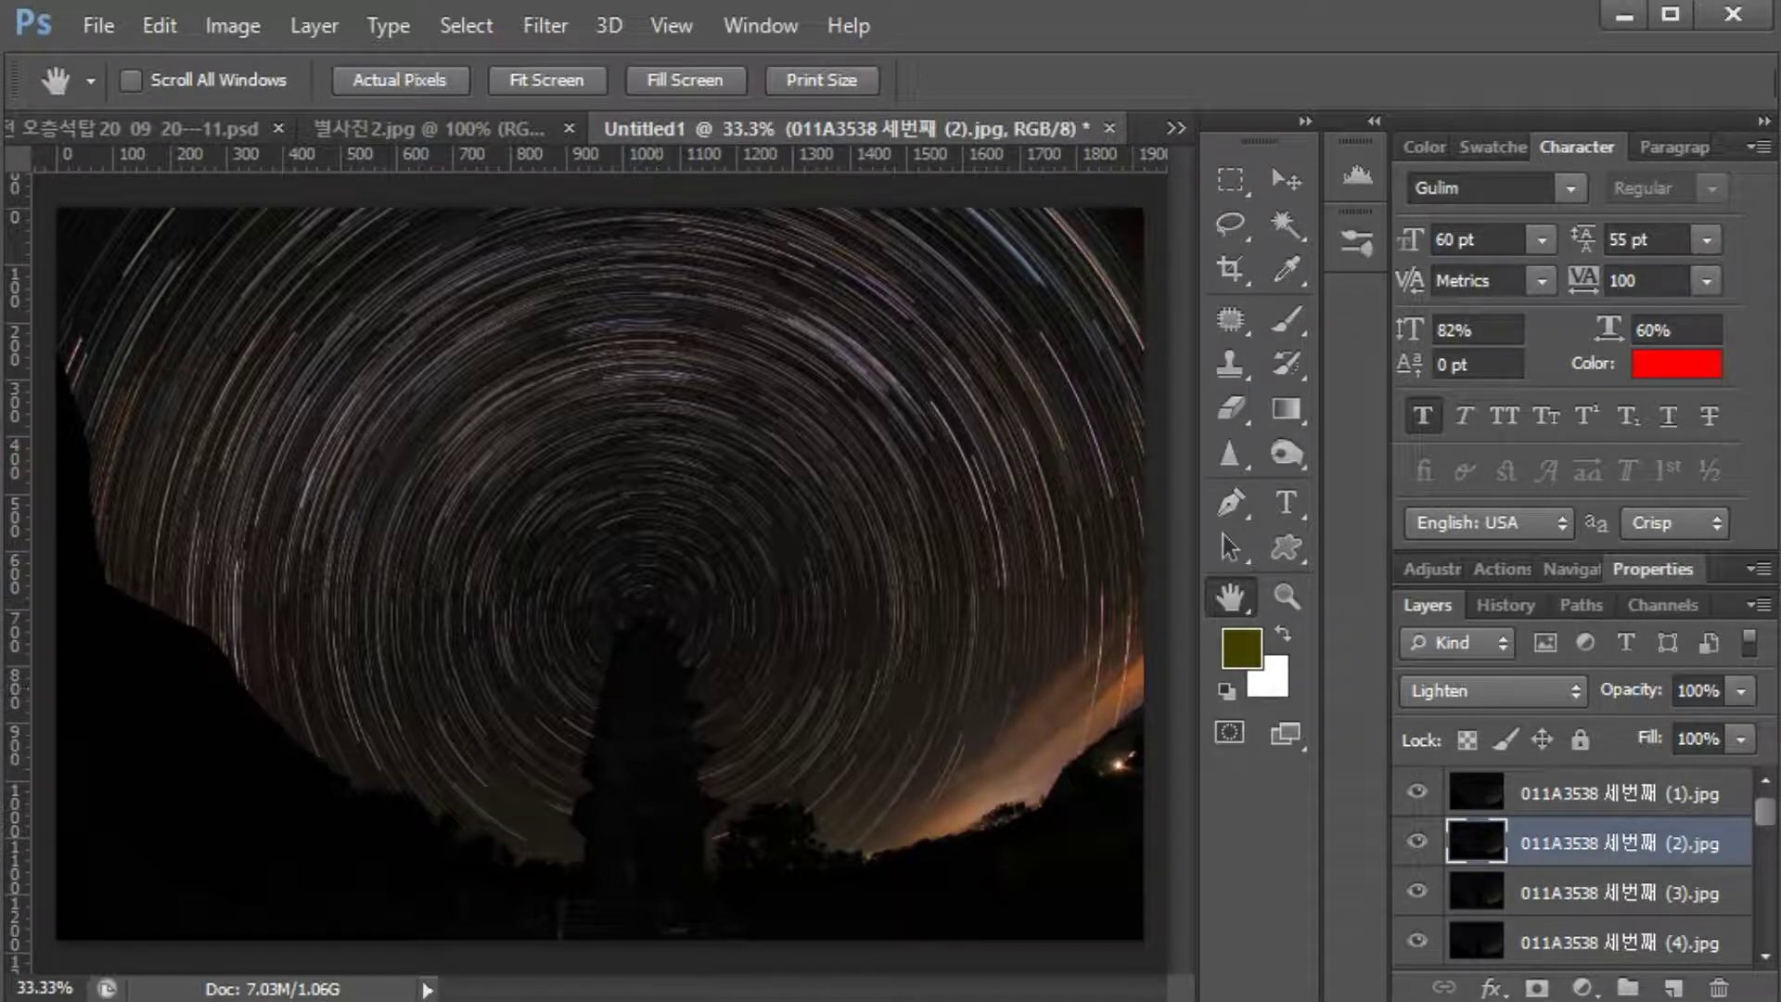
Step: Compare the pagoda silhouette close up with the layer 011A3538 세번째 (1).jpg shown and hidden
key("ctrl+plus")
key("ctrl+plus")
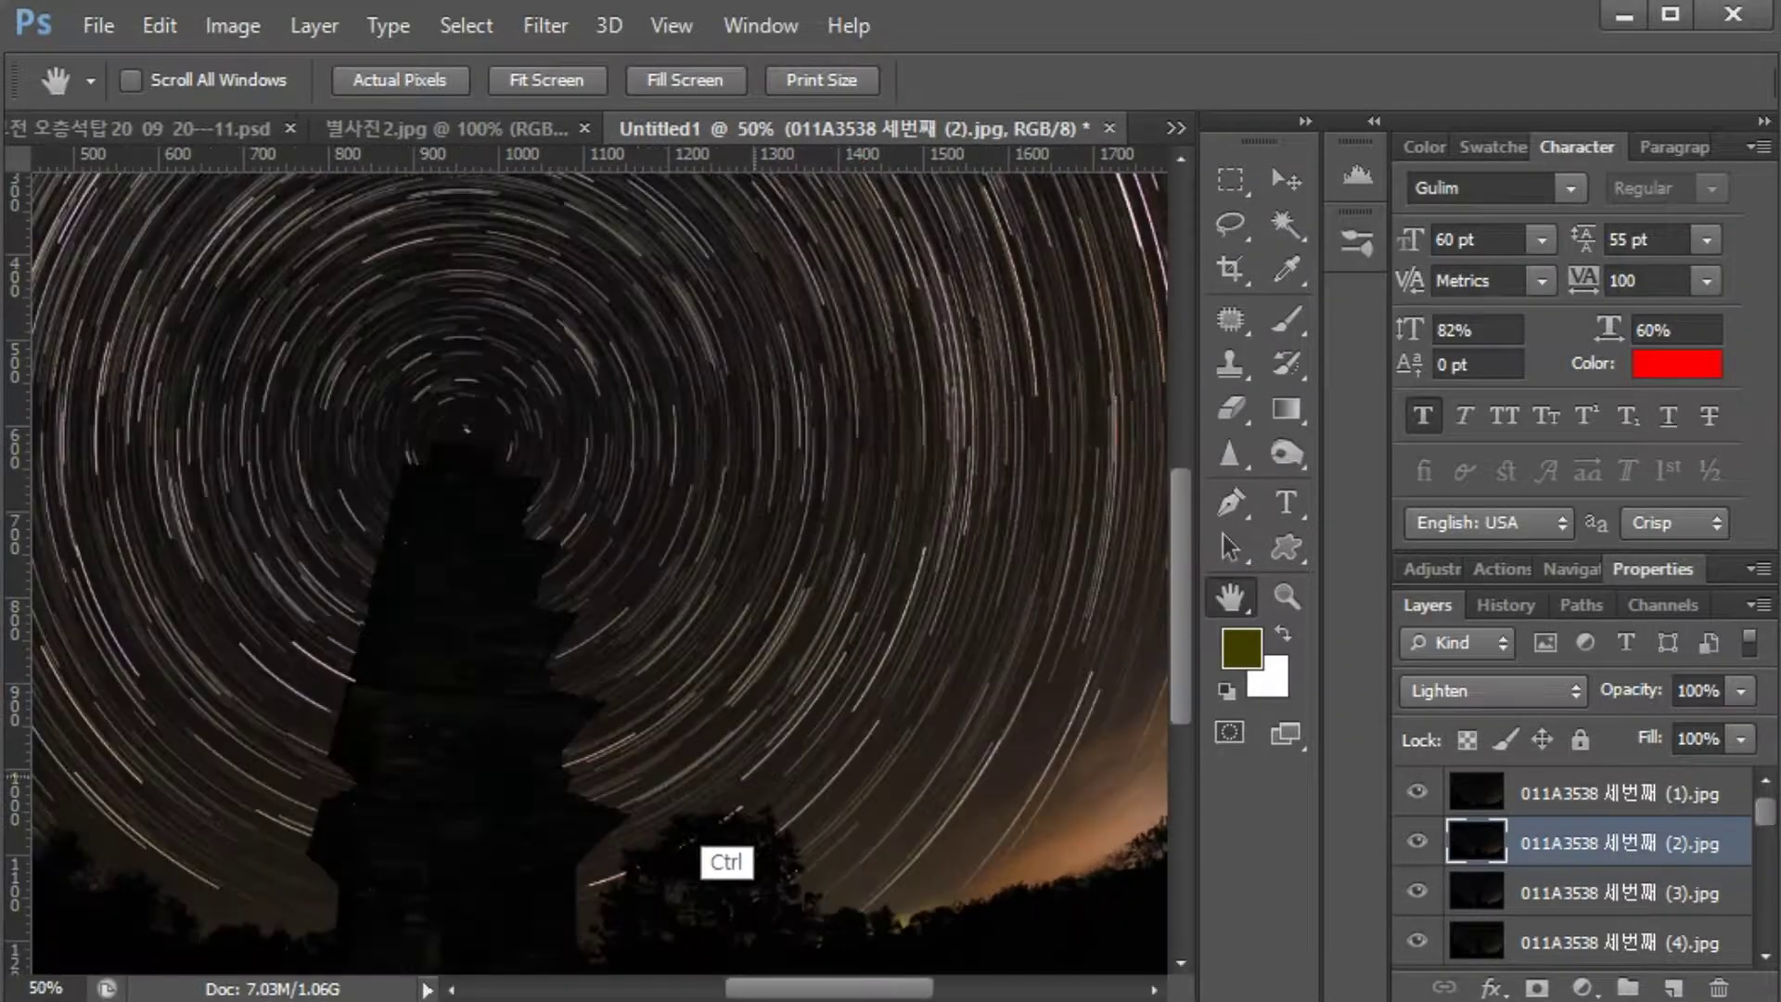
key("ctrl+plus")
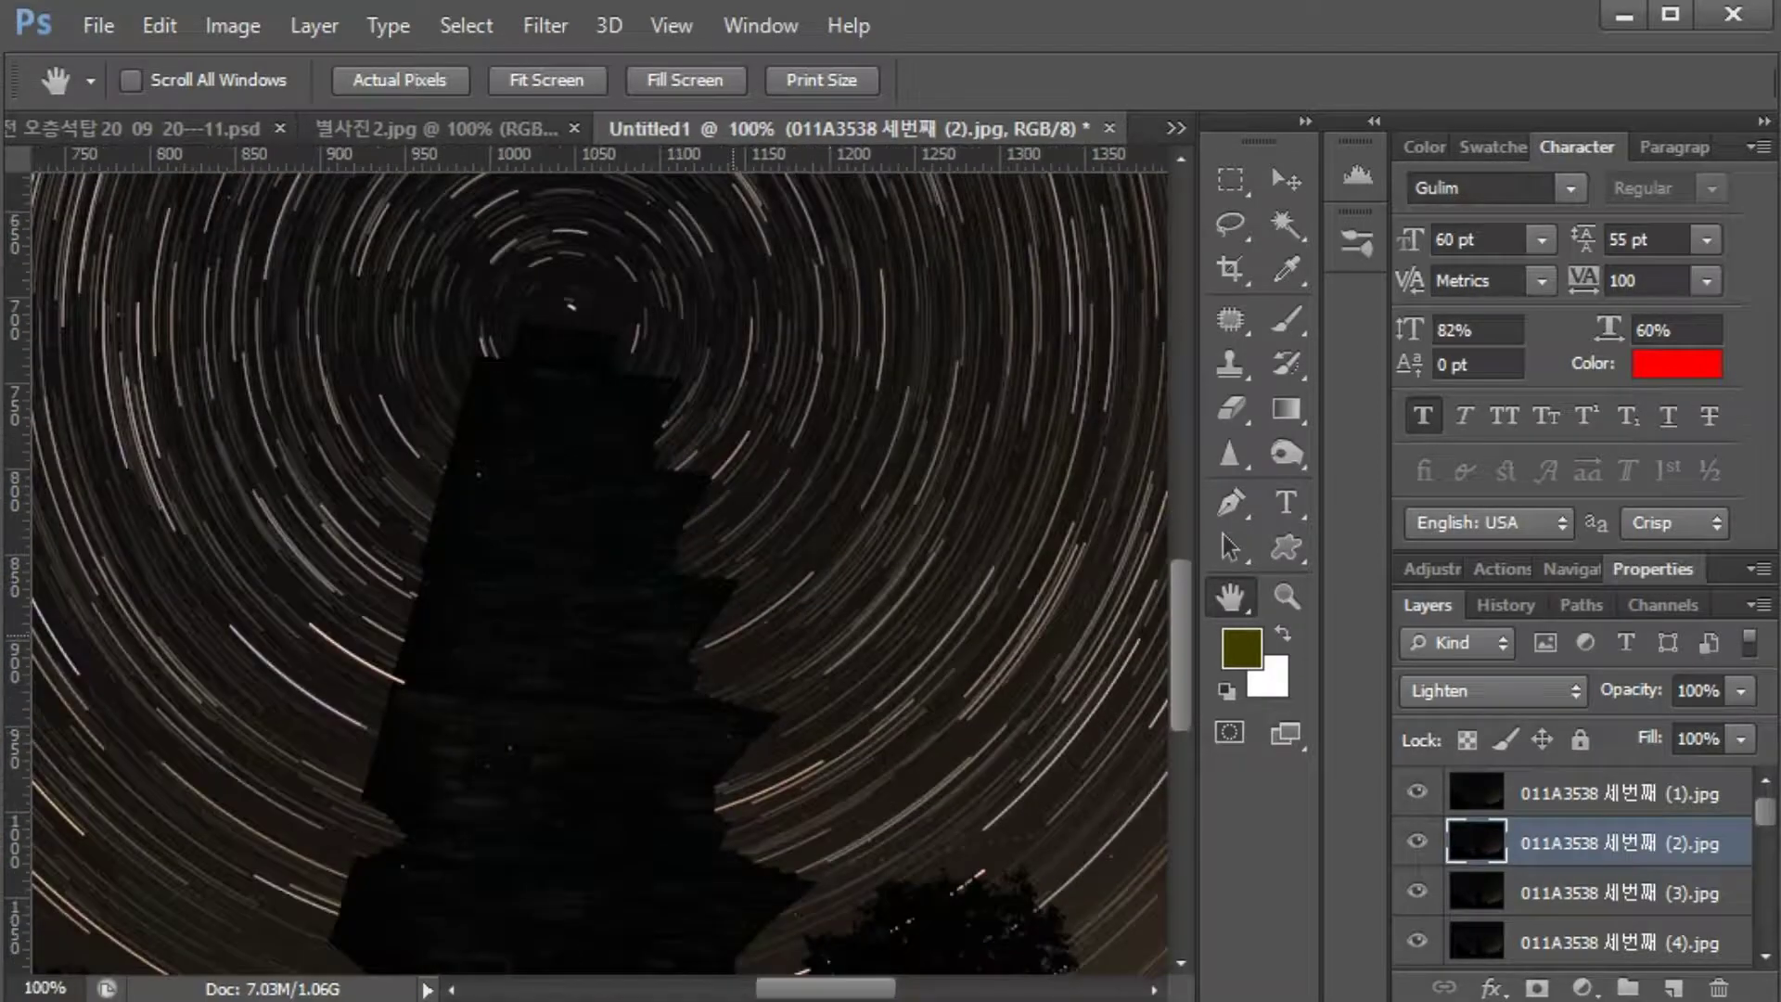
left_click(1417, 790)
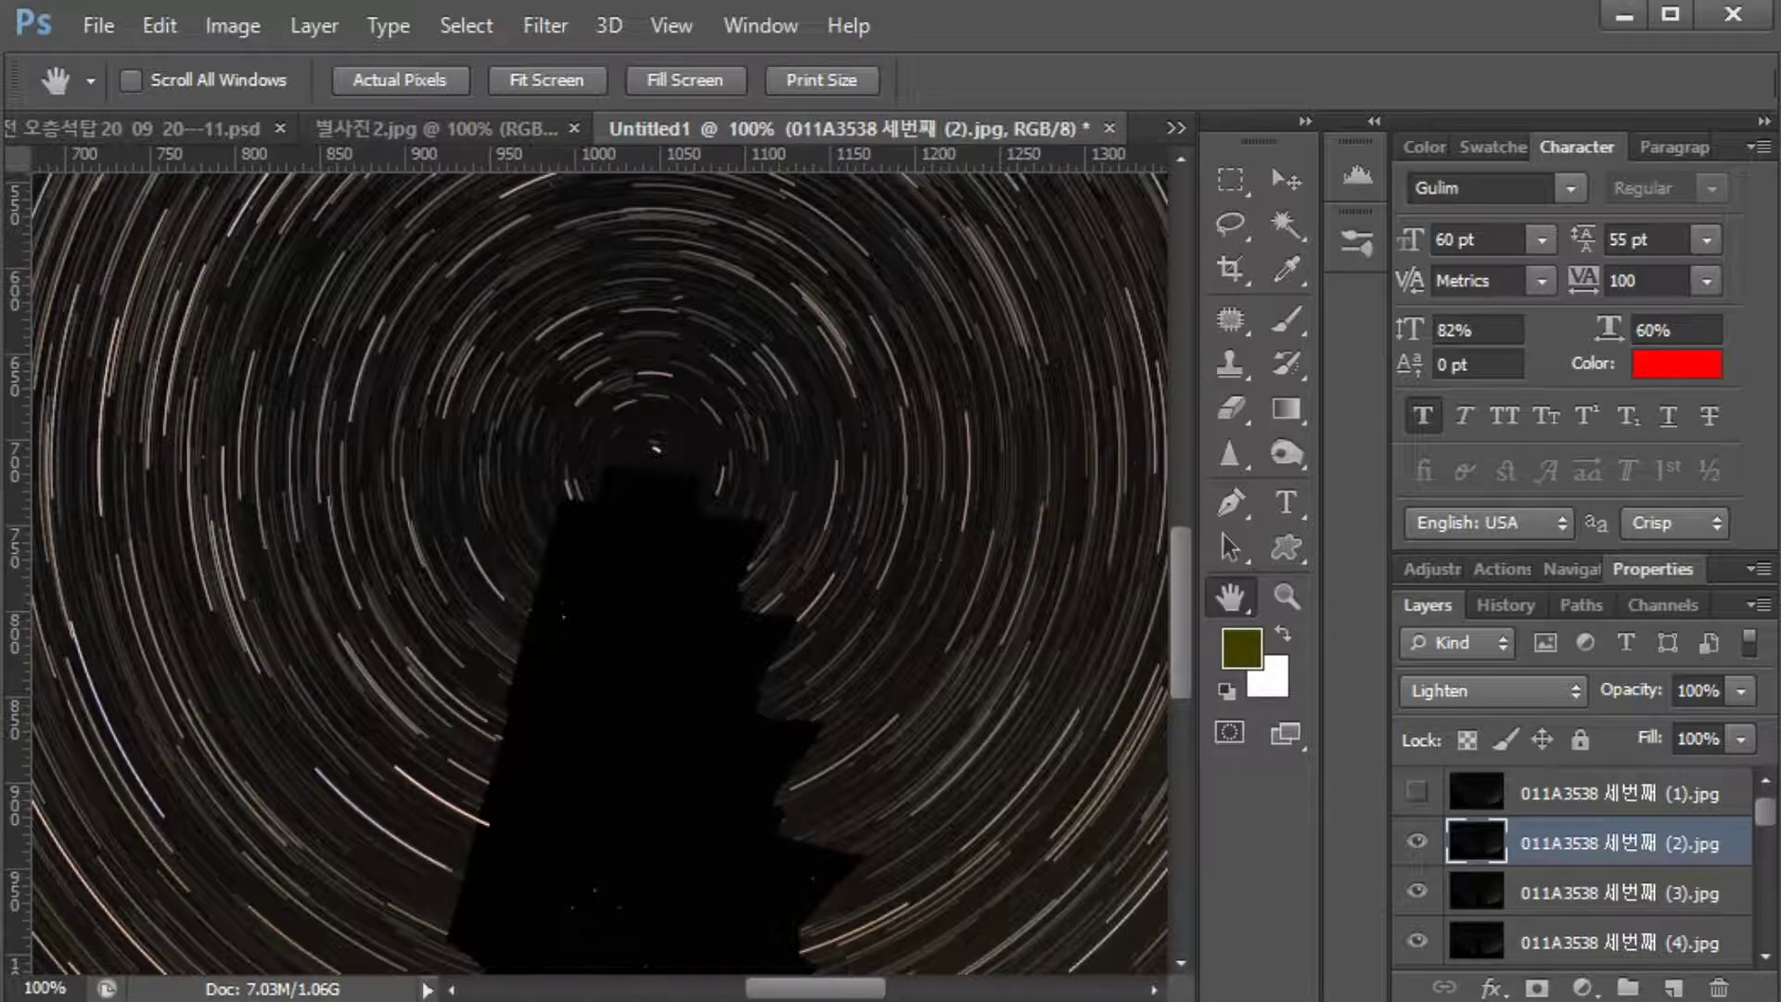
left_click(1416, 790)
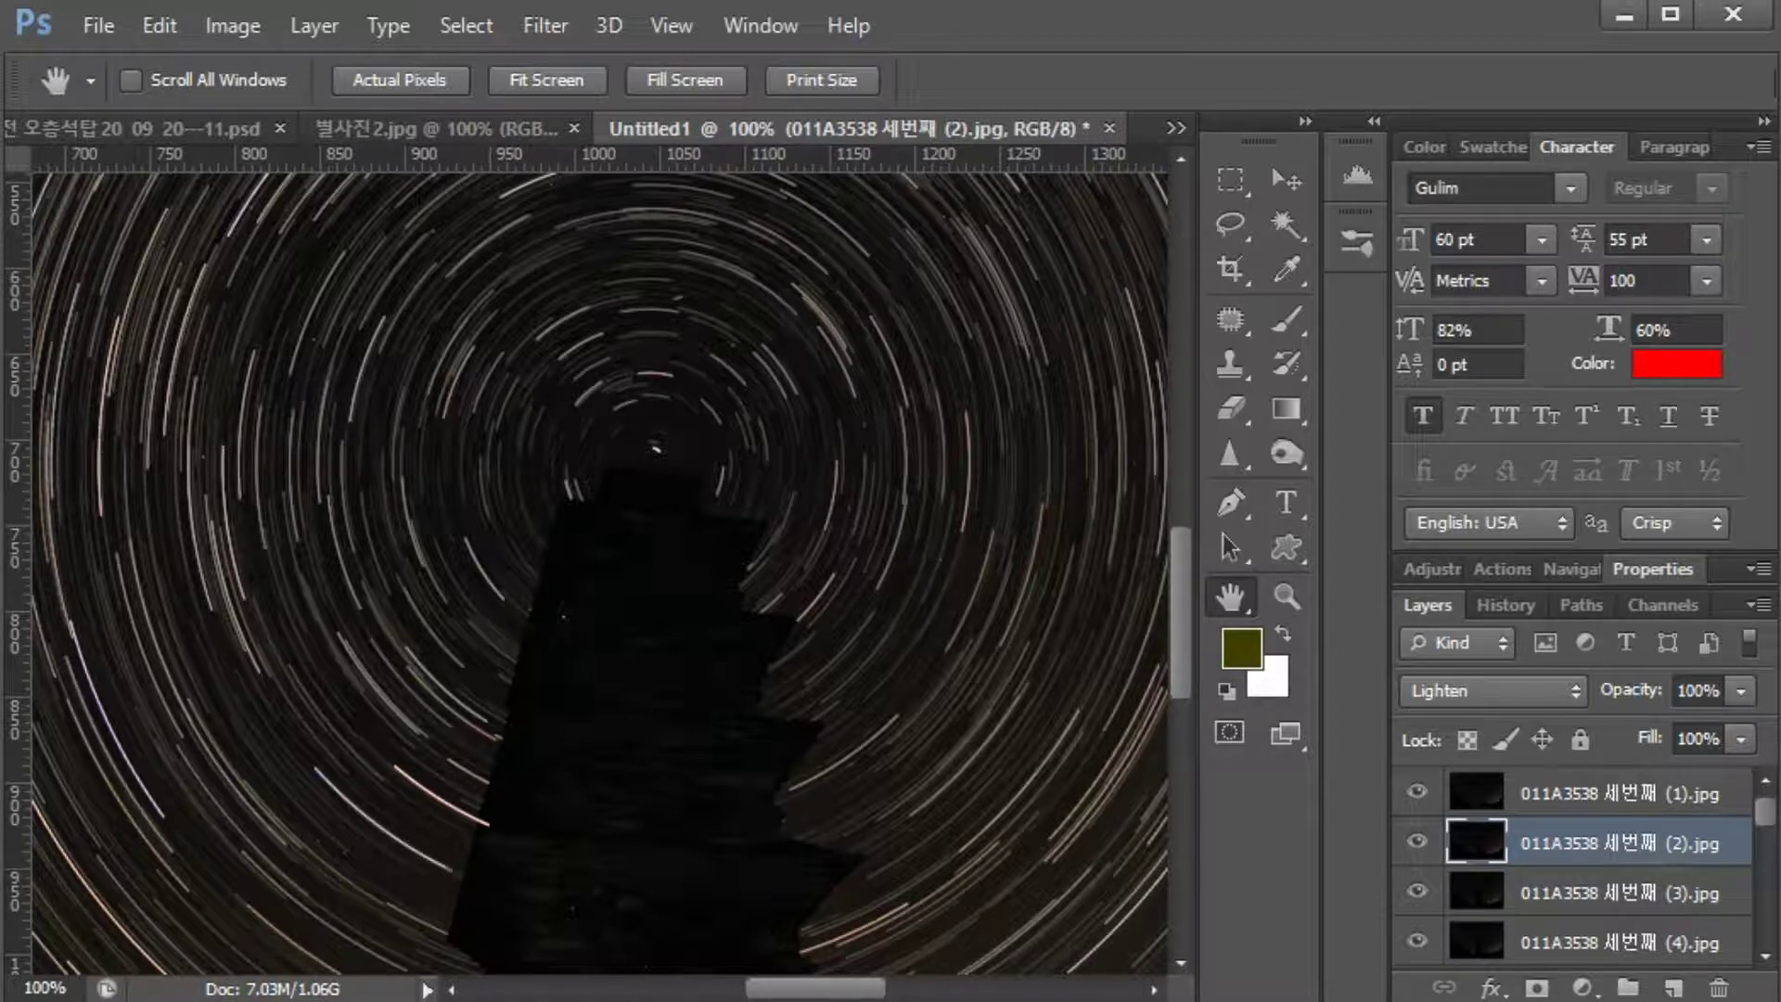
left_click(1416, 791)
left_click(1416, 791)
left_click(1416, 791)
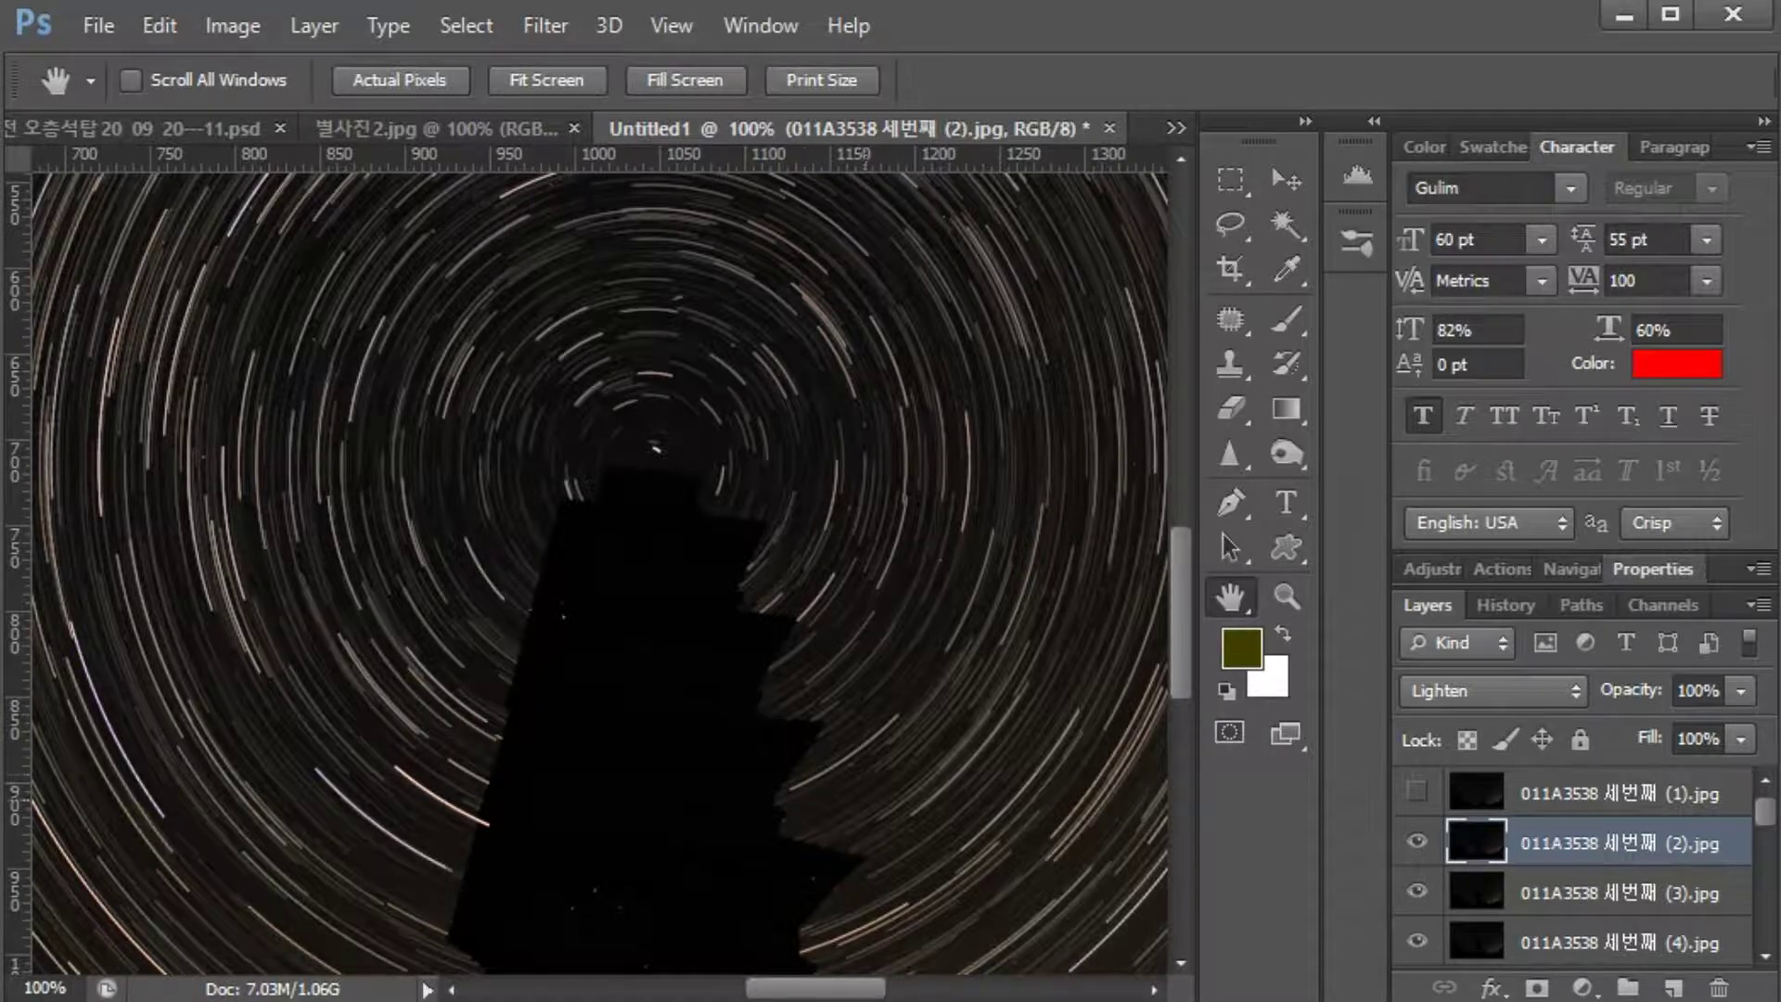
Step: Compare the whole star-trail image with and without the topmost photo layer, leaving that layer visible
scroll(820, 770, "down", 1)
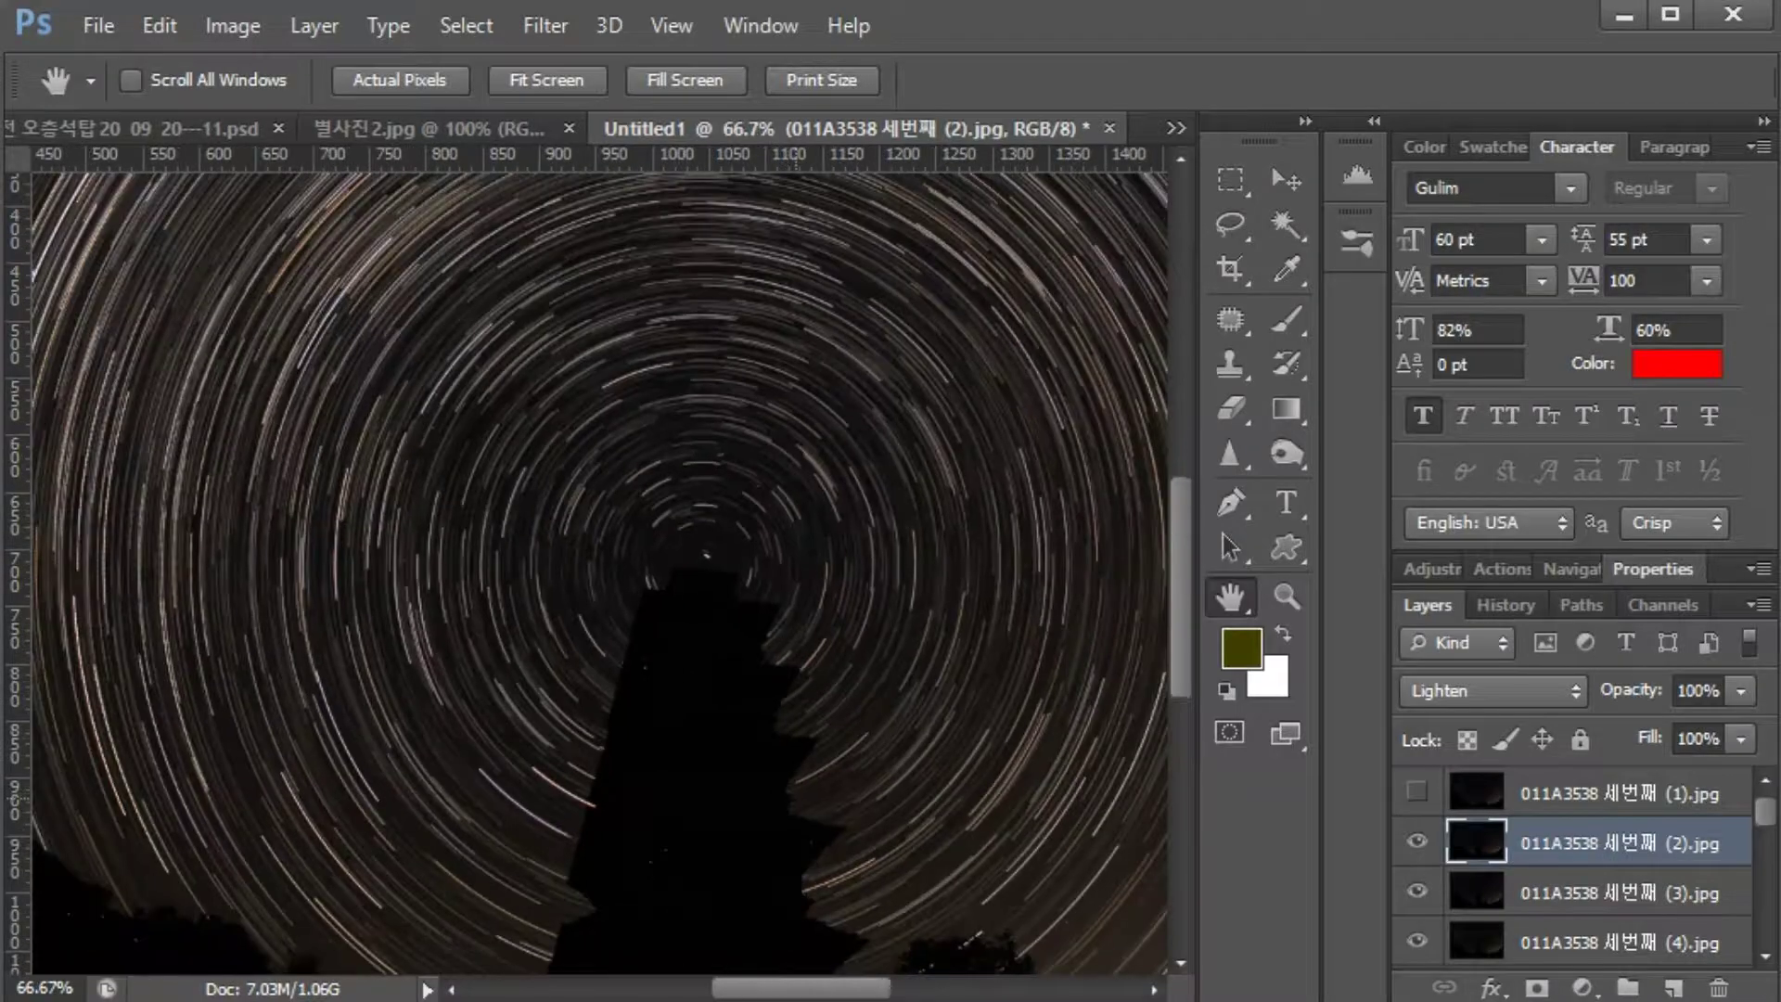
scroll(592, 673, "down", 1)
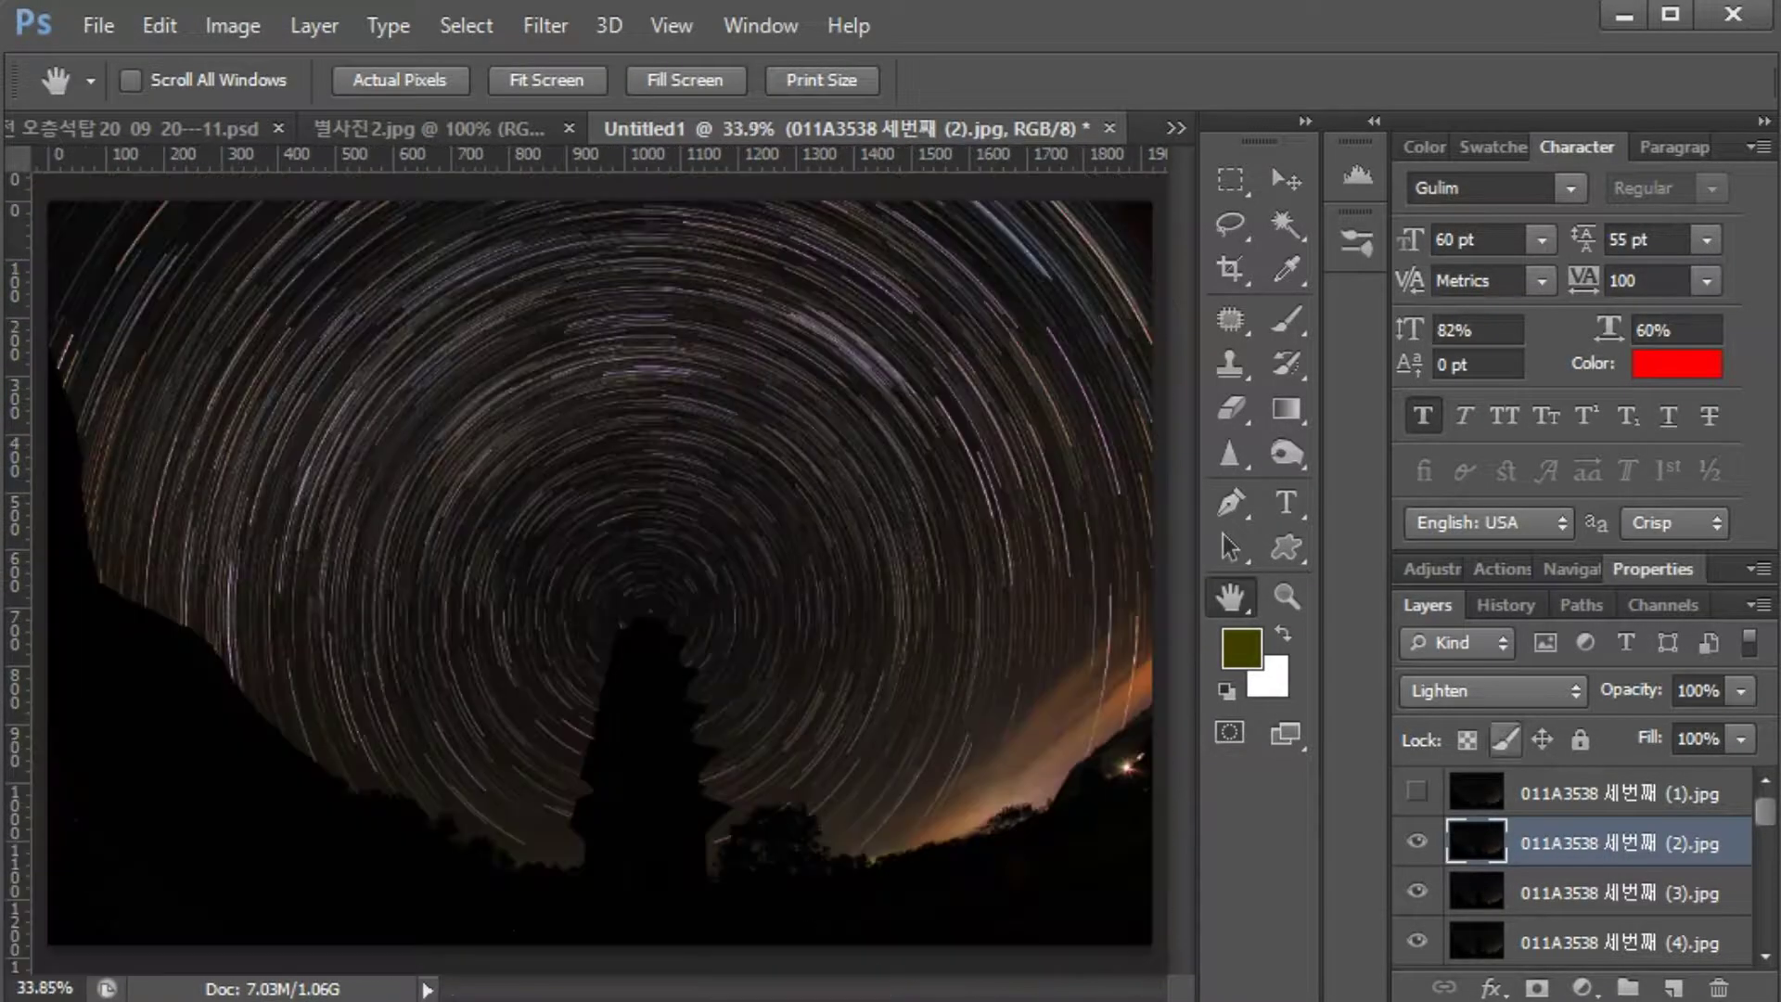
left_click(1416, 790)
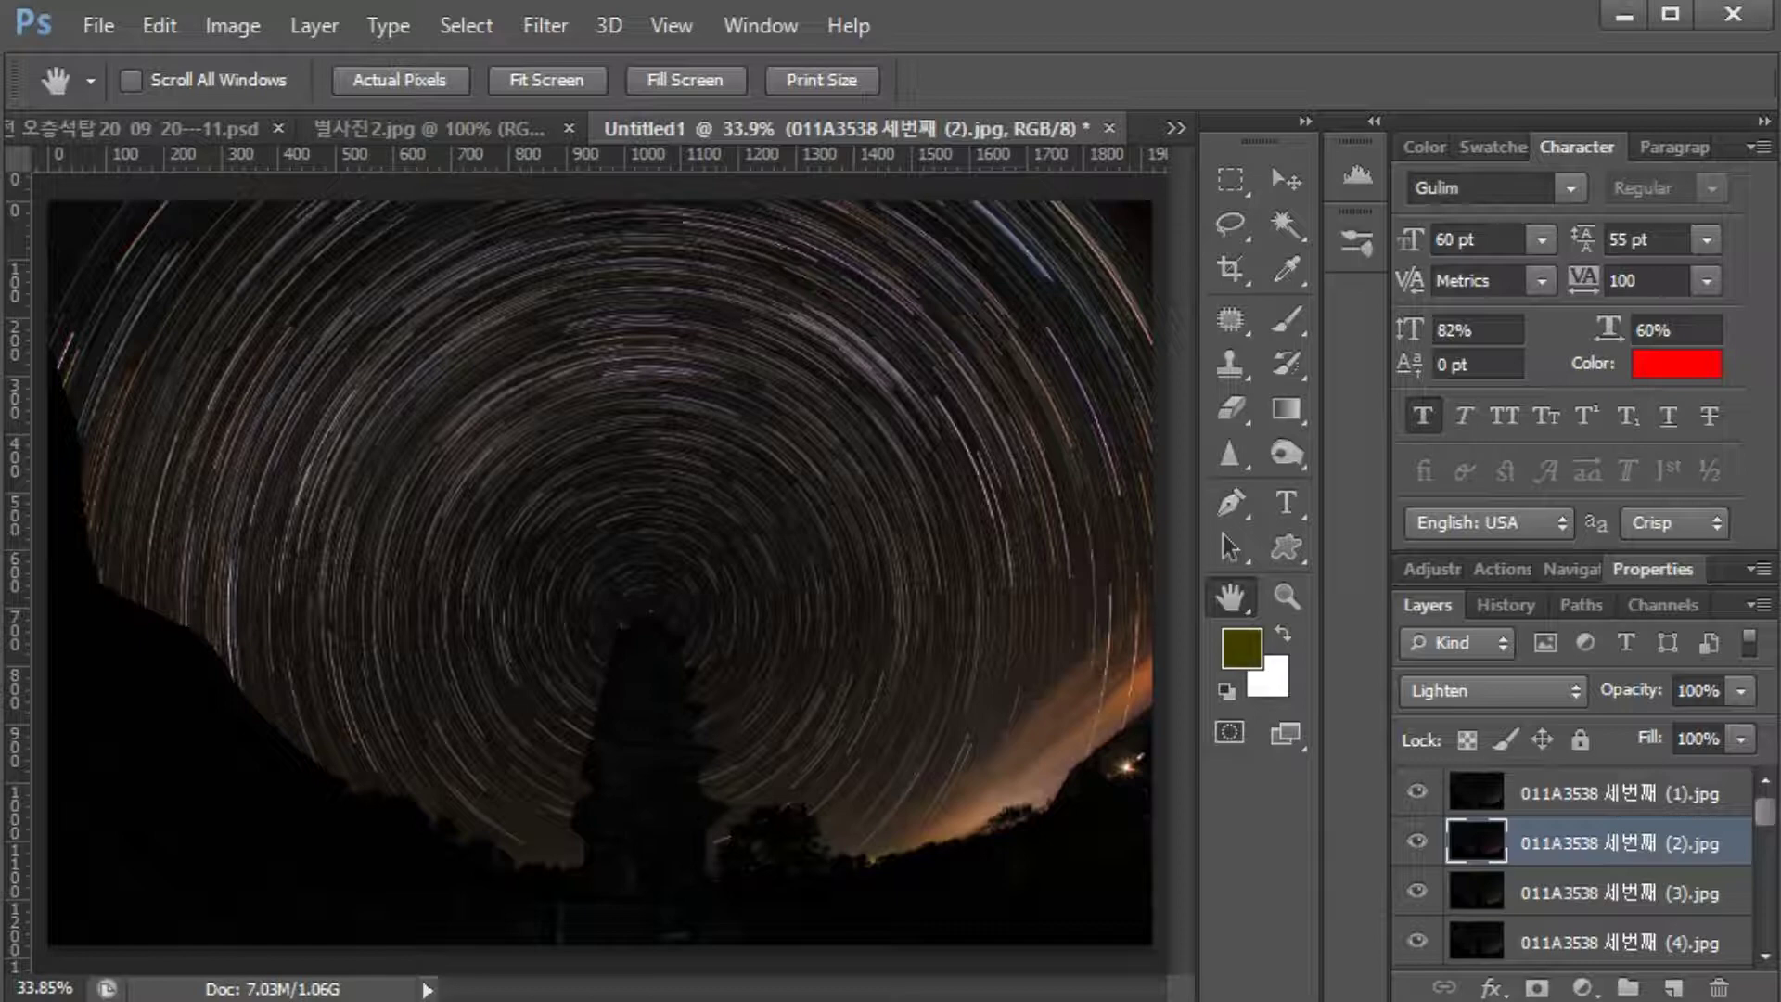
left_click(1416, 791)
left_click(1416, 791)
left_click(1416, 791)
left_click(1416, 791)
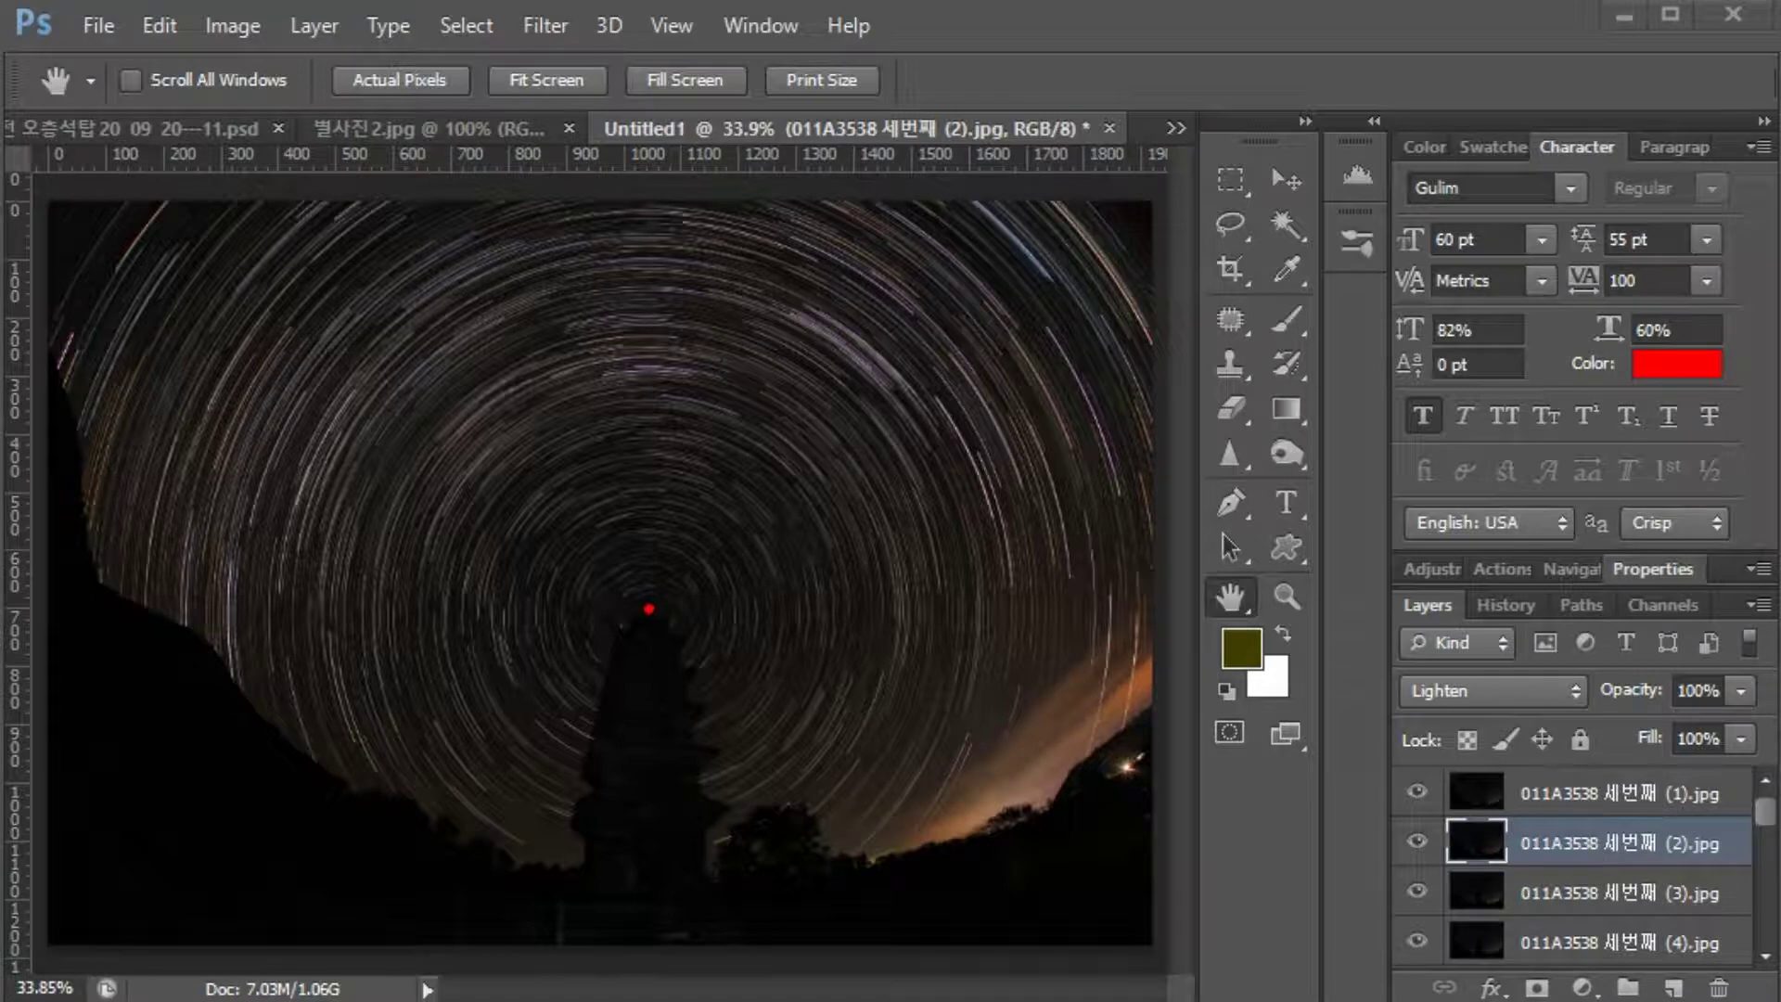
left_click_drag(449, 504, 530, 455)
mouse_move(978, 513)
left_mouse_down()
mouse_move(936, 415)
mouse_move(635, 328)
left_mouse_up()
left_click_drag(484, 371, 541, 349)
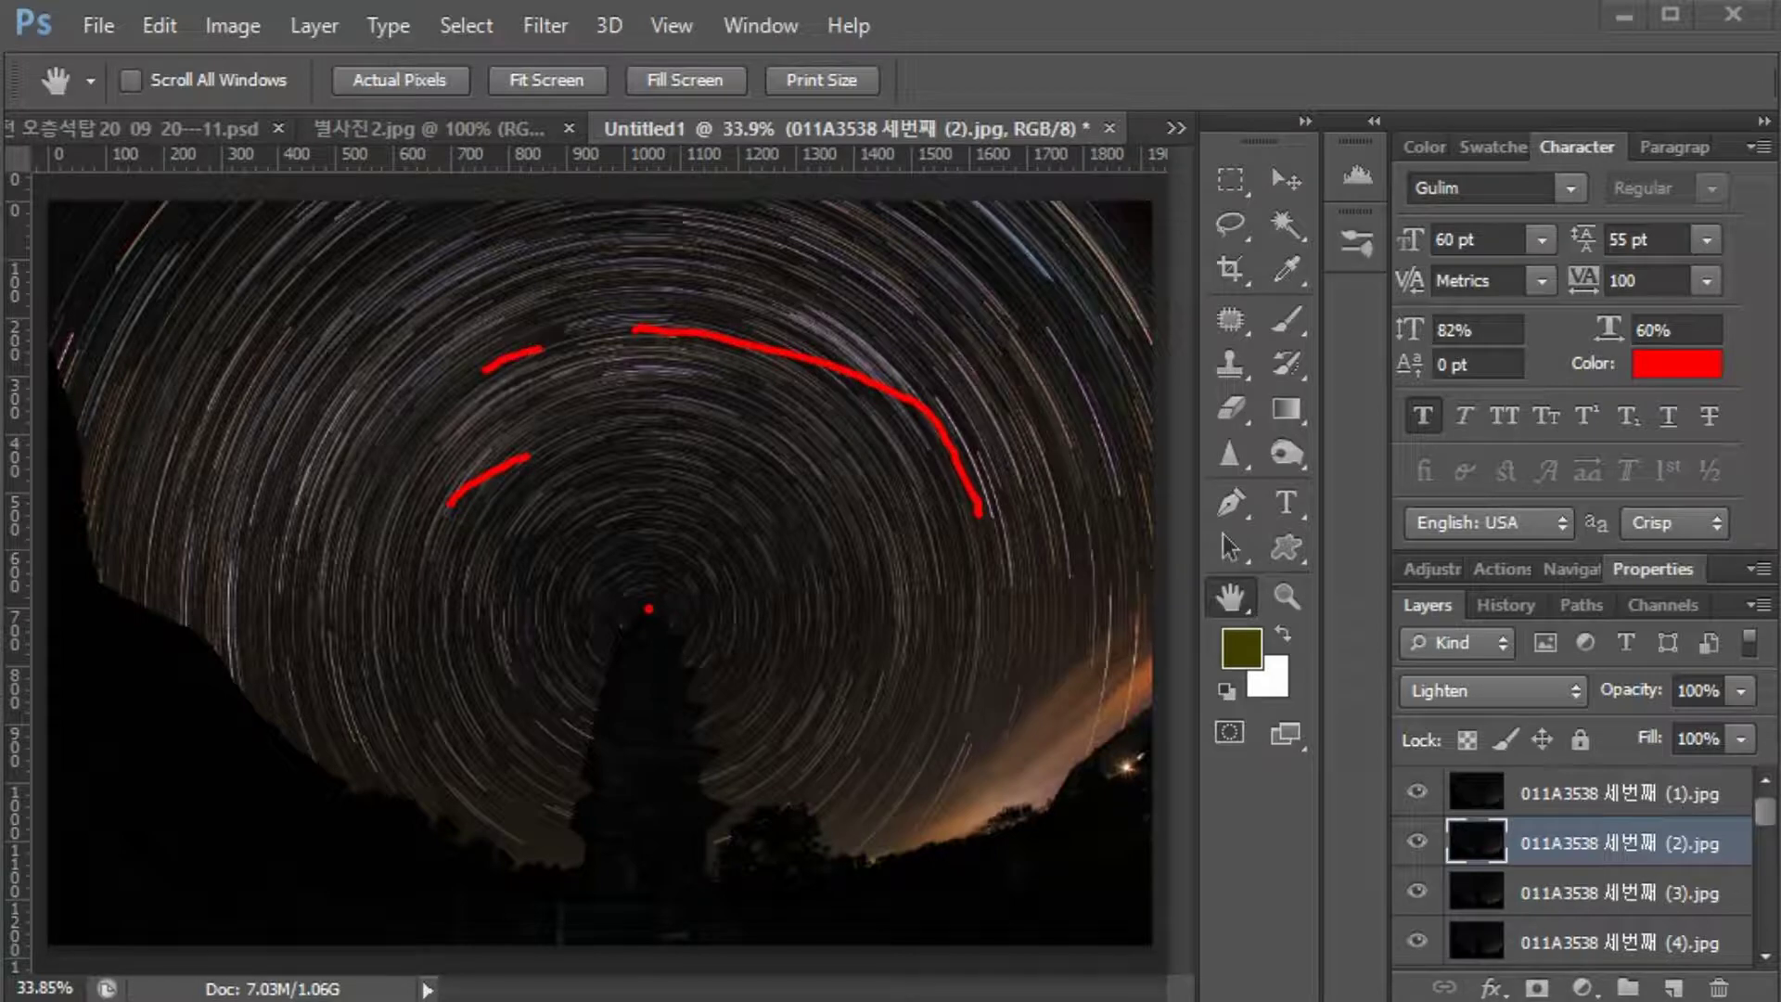
left_click_drag(1027, 330, 1083, 308)
left_click_drag(1092, 501, 1155, 485)
mouse_move(634, 918)
left_mouse_down()
mouse_move(569, 874)
mouse_move(601, 665)
mouse_move(656, 588)
mouse_move(730, 849)
mouse_move(689, 900)
mouse_move(575, 895)
mouse_move(561, 861)
left_mouse_up()
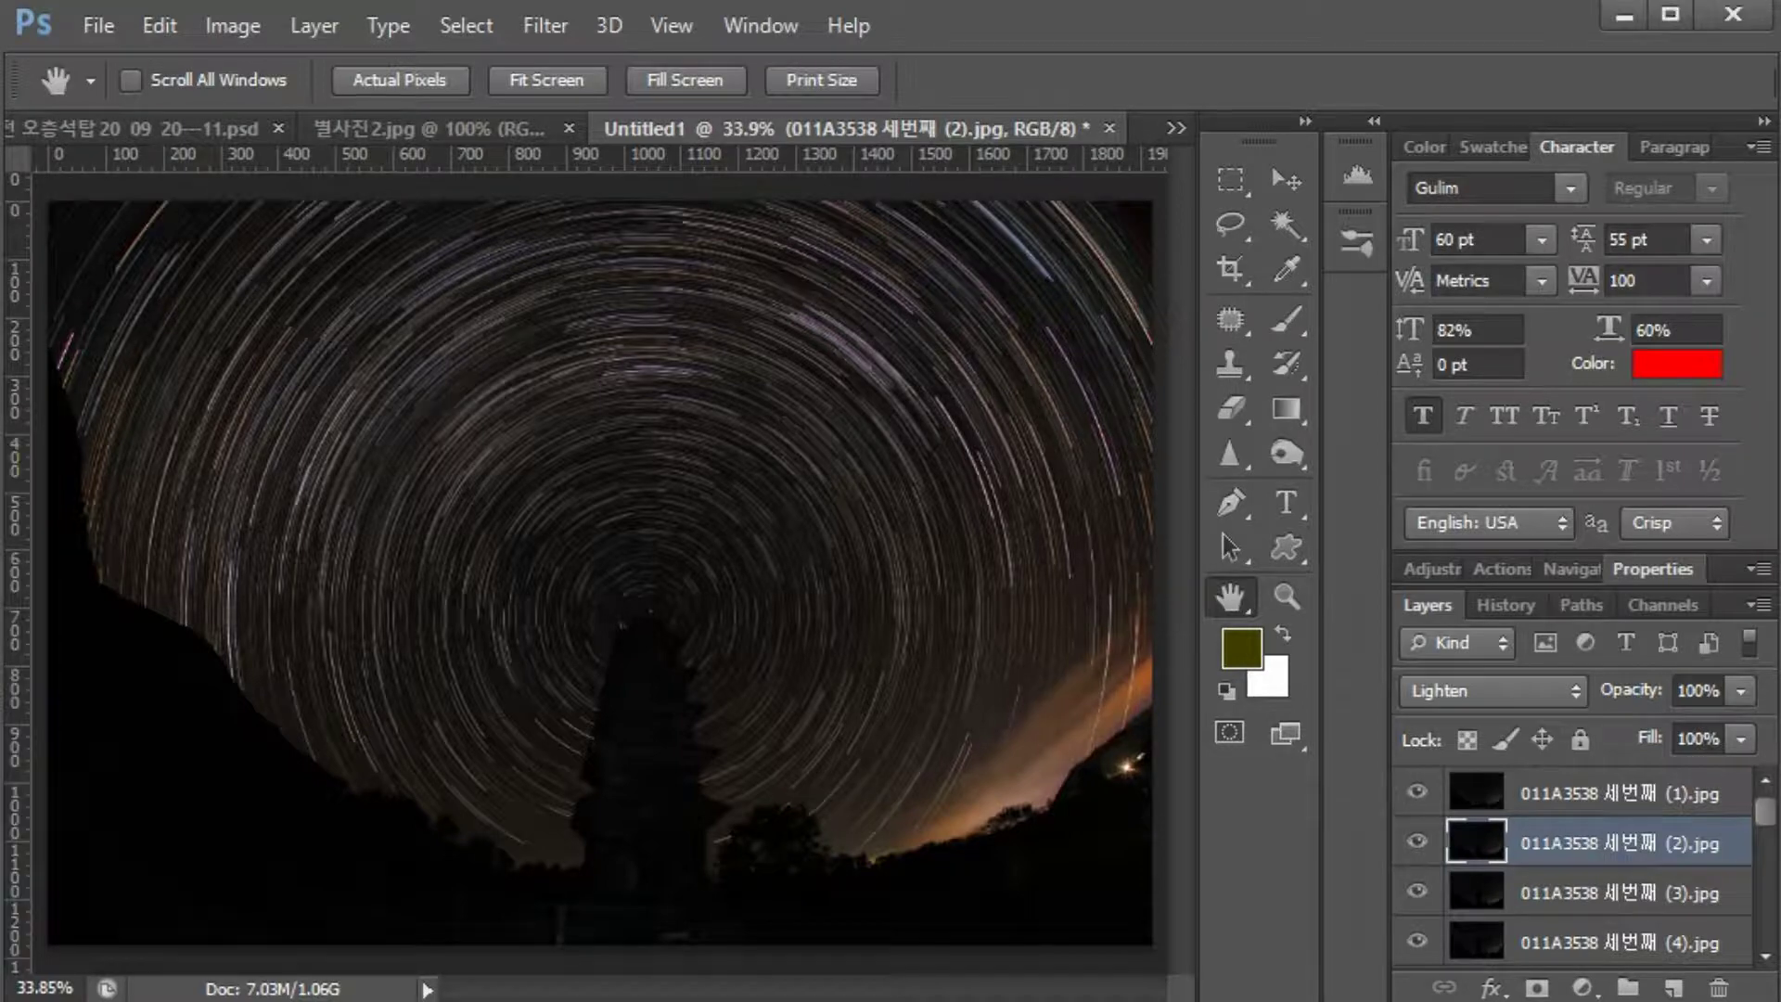
Step: Show the hidden red-lit layer 011A3538 세번째 (117).jpg and make it the active layer
scroll(1576, 867, "down", 20)
scroll(1577, 867, "down", 3)
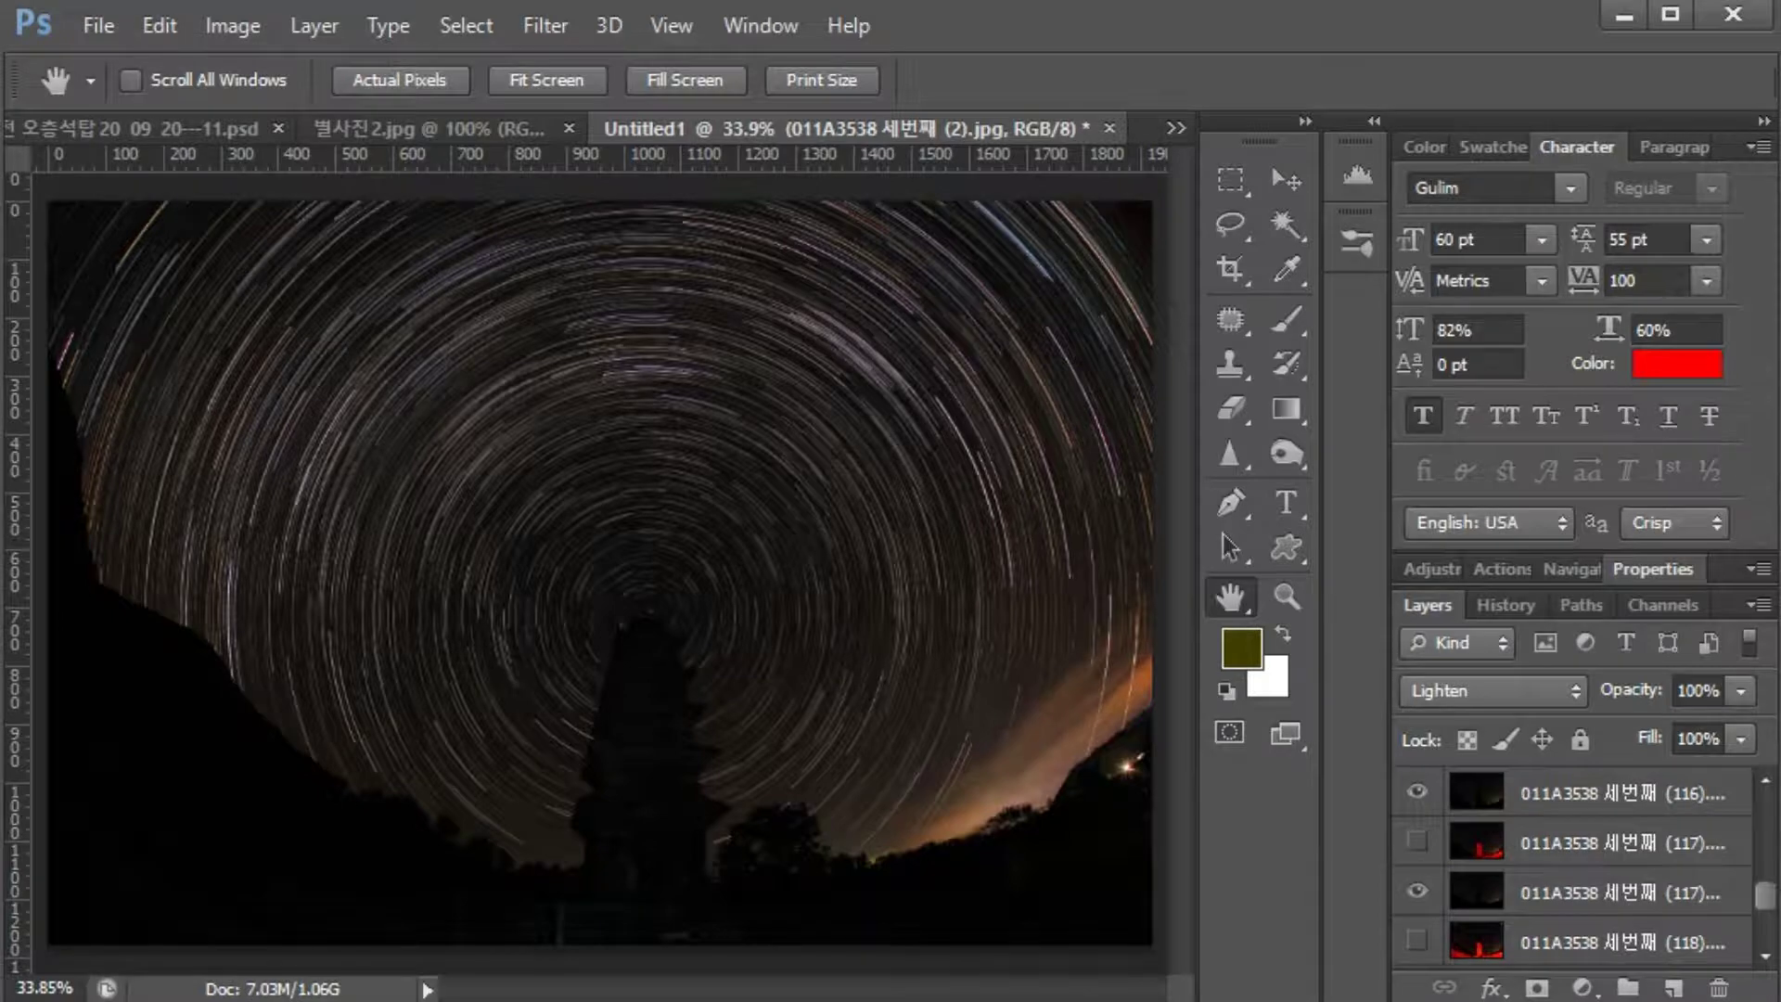
left_click(1417, 842)
left_click(1577, 842)
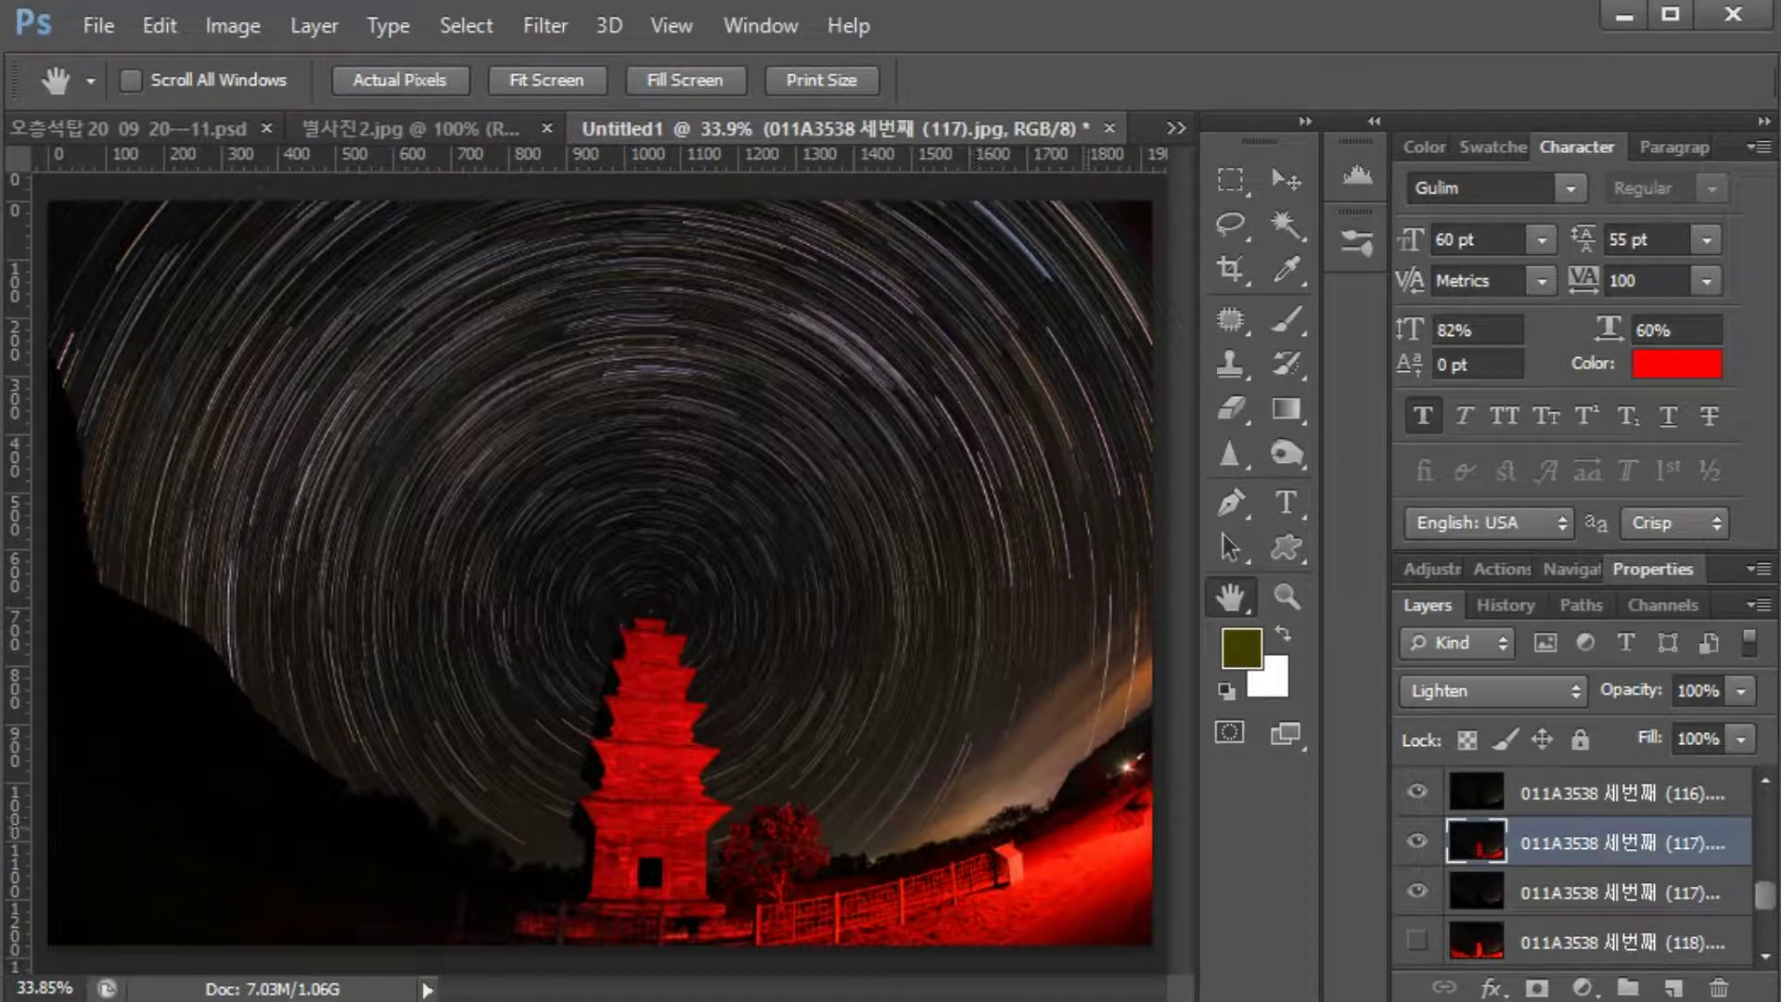
Step: Outline the red-lit pagoda, tree and foreground with the Lasso on the (117).jpg layer, and discard the selection
left_click(870, 886, "ctrl")
left_click_drag(870, 883, 634, 826)
key("l")
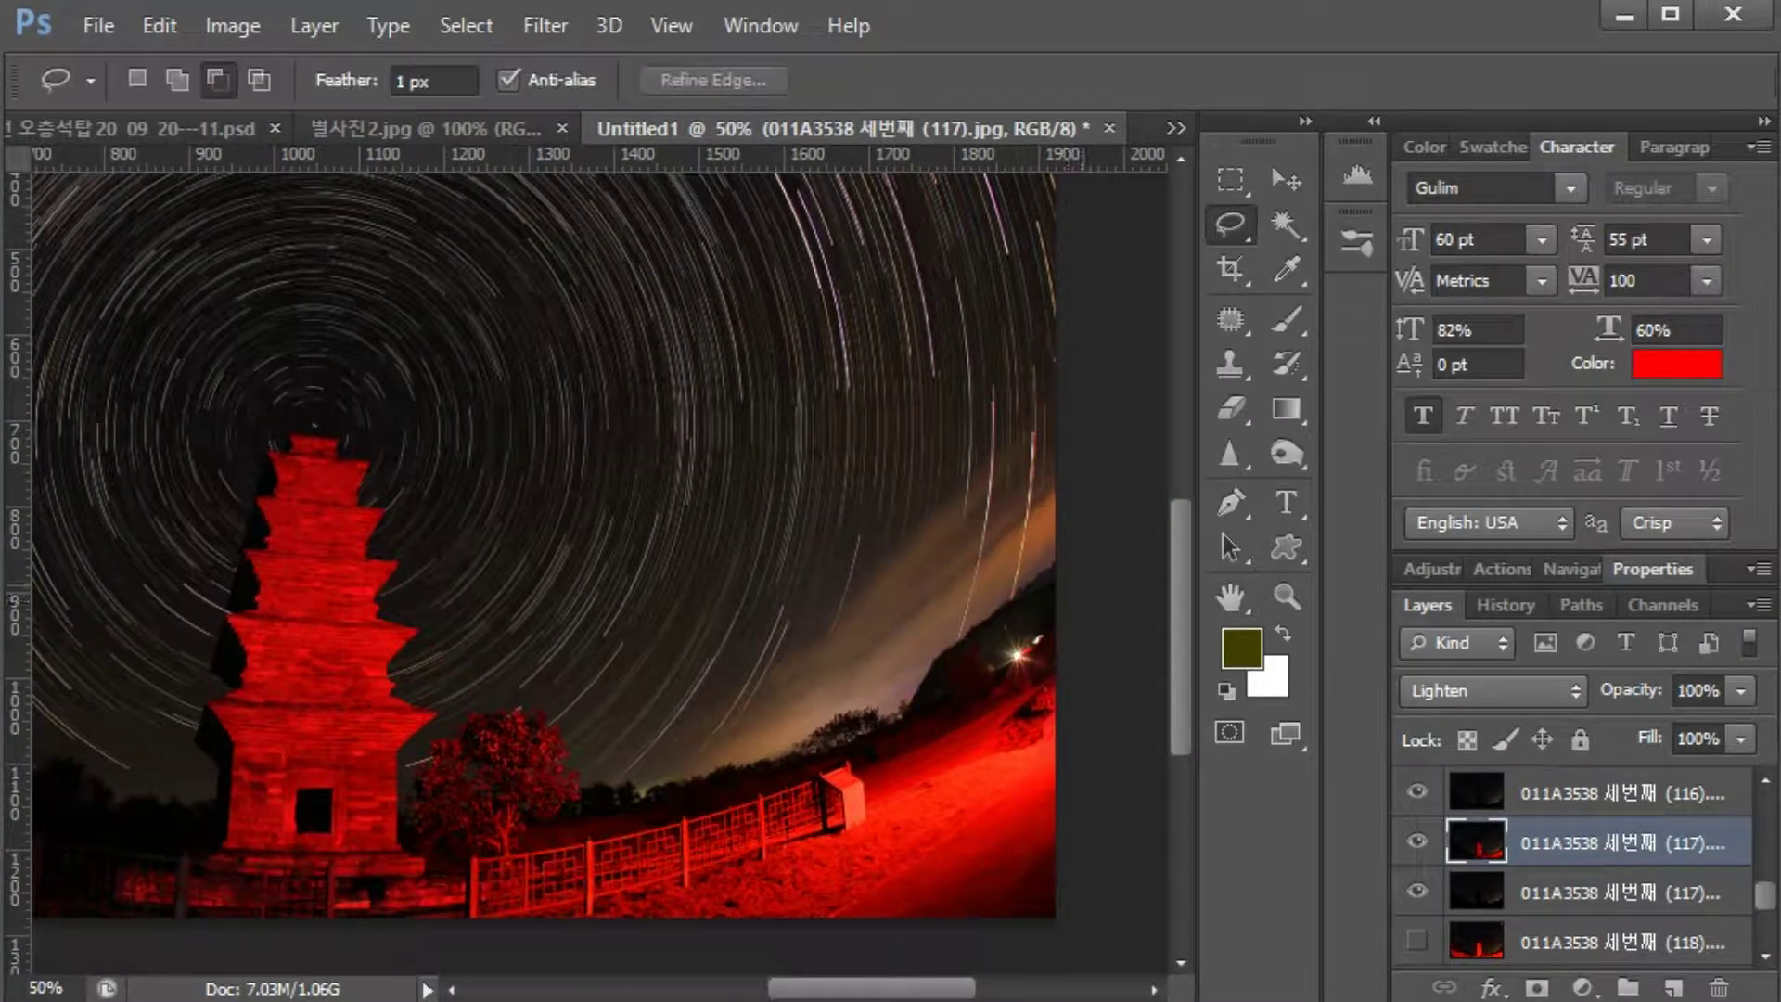
mouse_move(1055, 584)
left_mouse_down()
mouse_move(953, 691)
mouse_move(585, 779)
mouse_move(520, 701)
mouse_move(444, 732)
mouse_move(406, 687)
mouse_move(423, 648)
mouse_move(374, 475)
mouse_move(352, 443)
mouse_move(272, 432)
mouse_move(206, 559)
mouse_move(174, 755)
mouse_move(126, 804)
mouse_move(27, 805)
mouse_move(10, 500)
mouse_move(11, 705)
mouse_move(524, 705)
mouse_move(219, 598)
mouse_move(398, 636)
mouse_move(615, 644)
mouse_move(358, 646)
mouse_move(358, 939)
mouse_move(546, 939)
mouse_move(146, 852)
mouse_move(1025, 862)
mouse_move(1020, 876)
left_mouse_up()
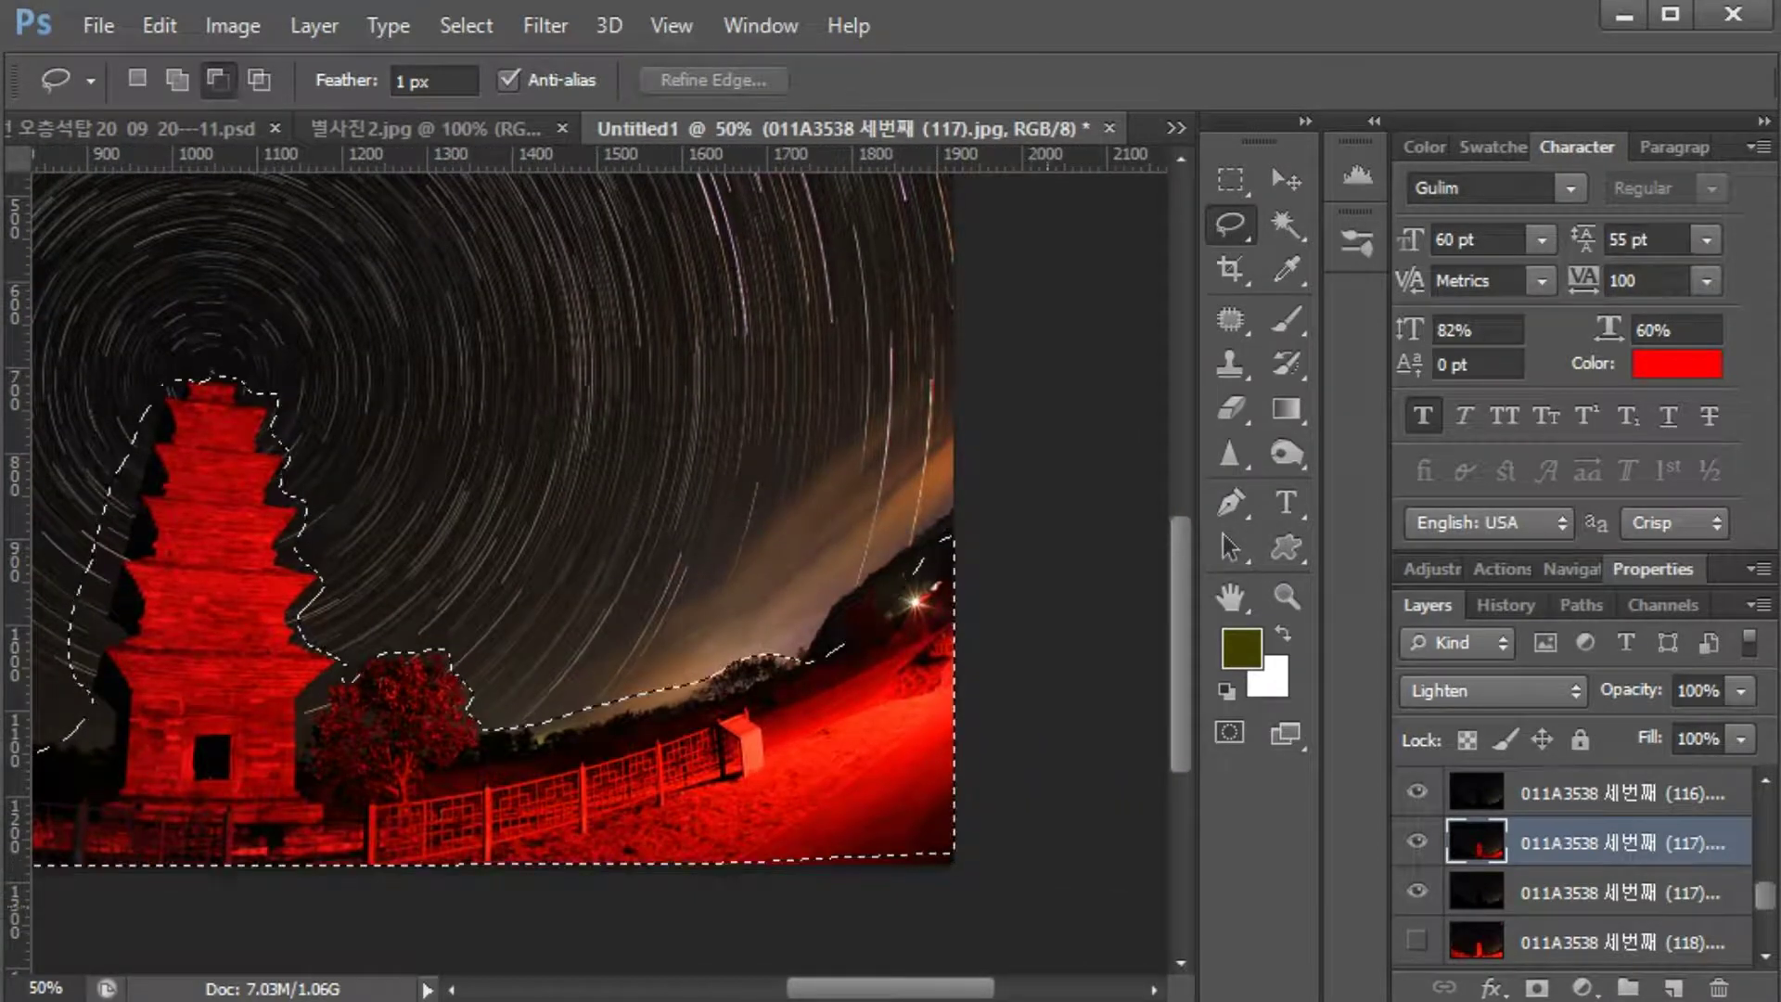
key("shift")
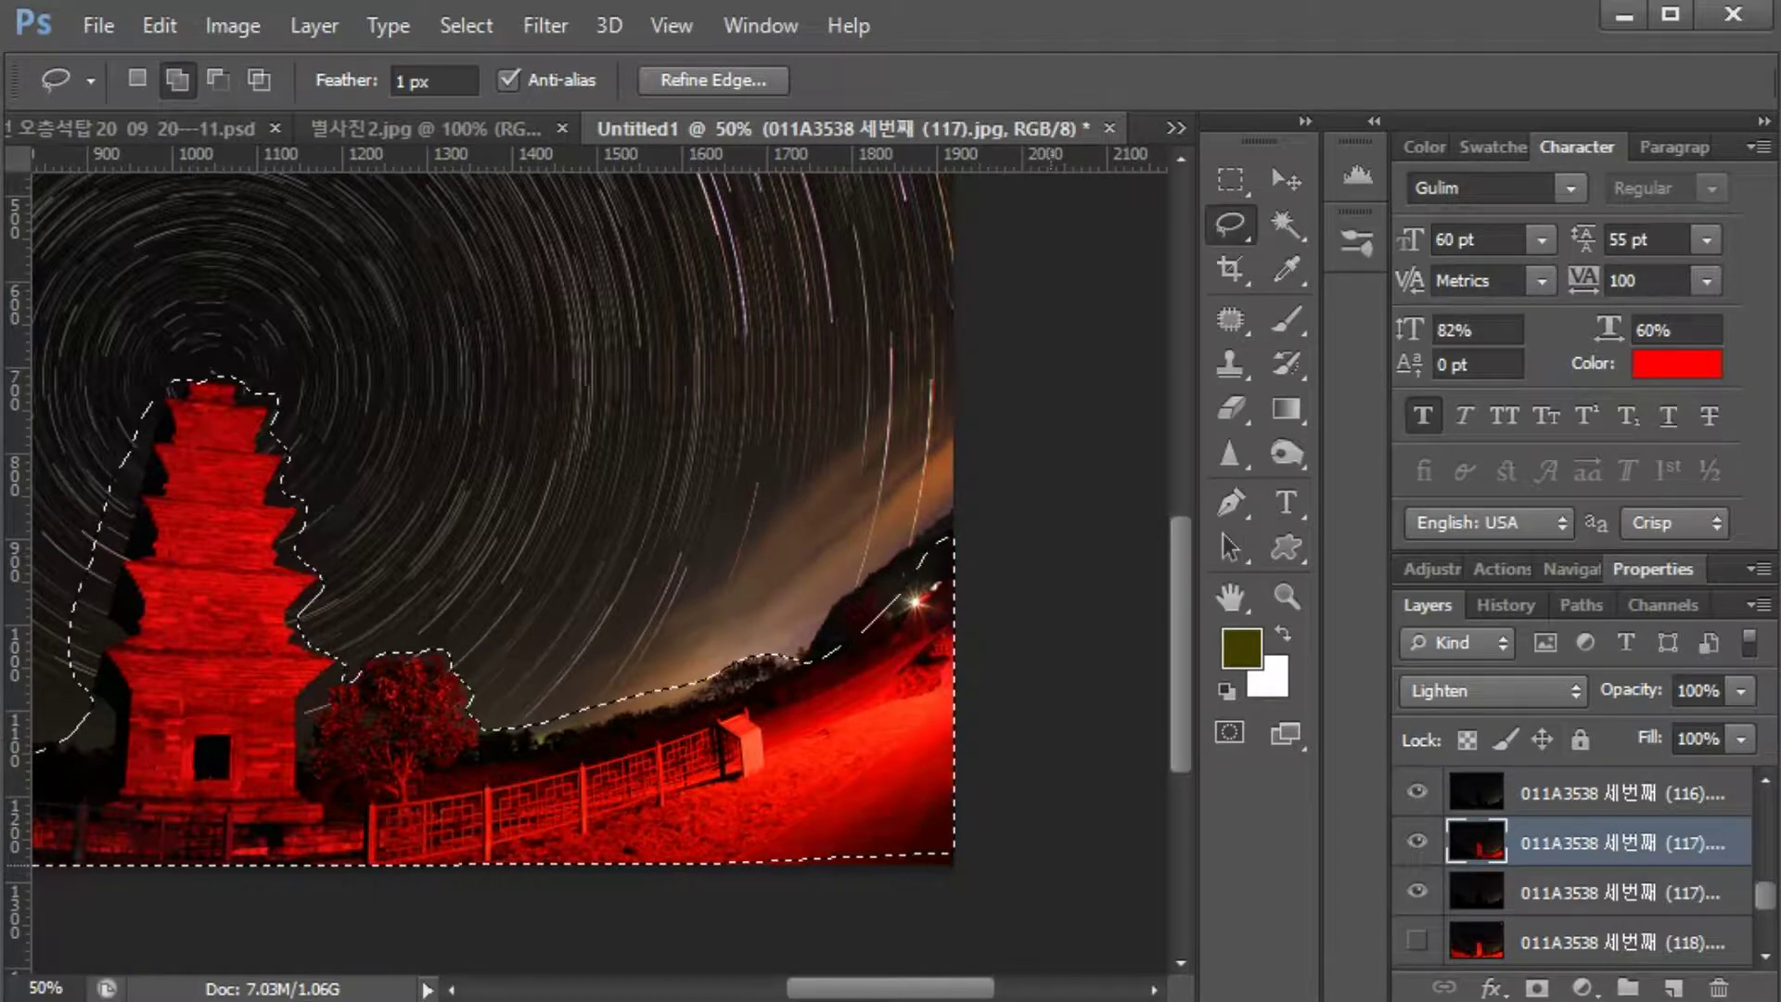
mouse_move(748, 845)
left_mouse_down()
mouse_move(956, 834)
mouse_move(655, 855)
left_mouse_up()
scroll(602, 510, "left", 5)
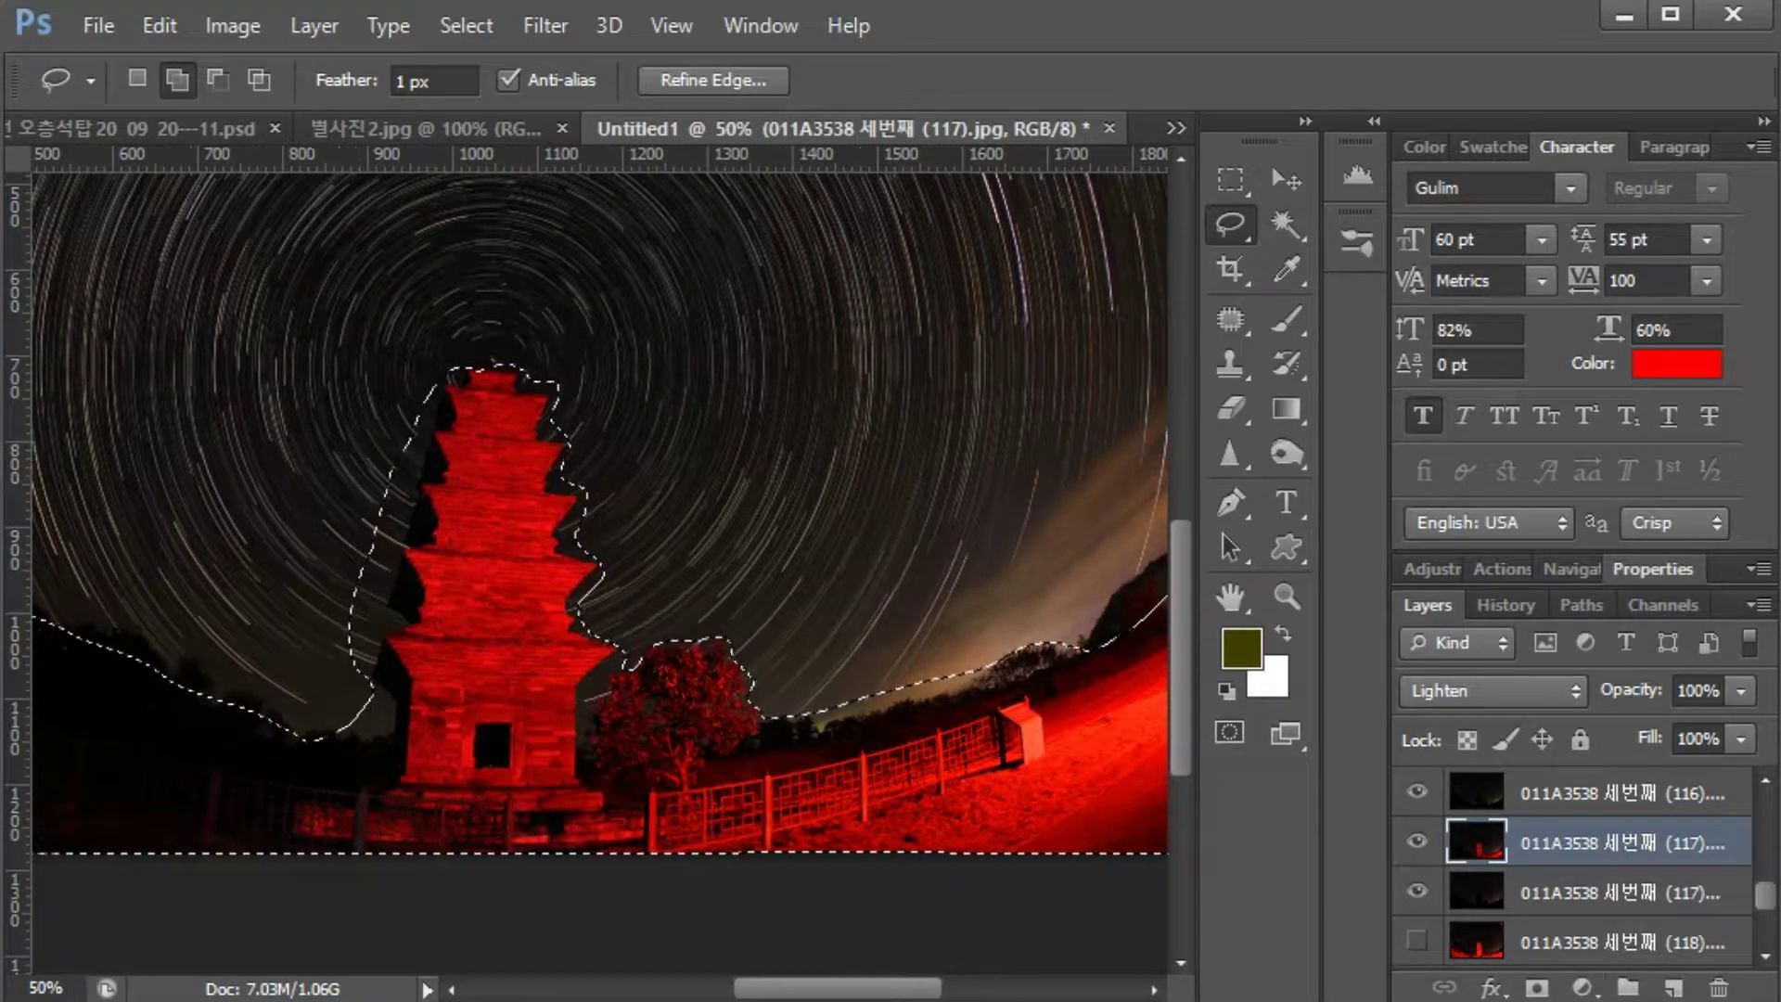
key("ctrl+d")
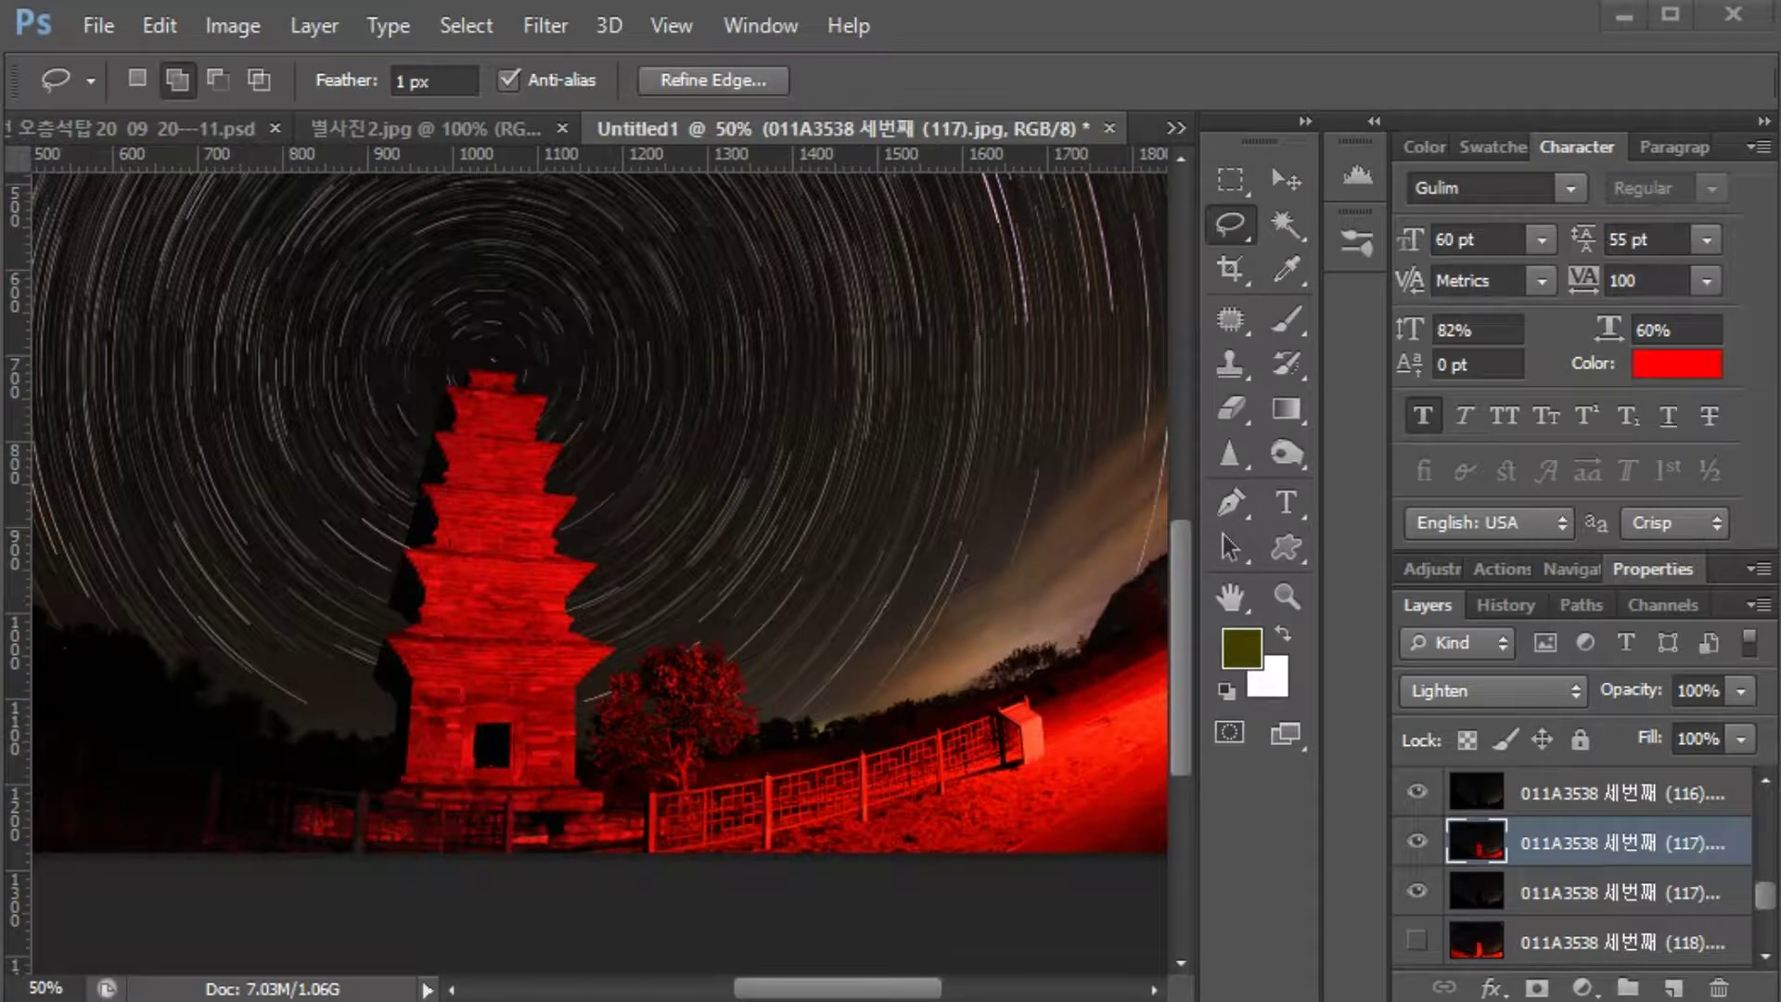
left_click_drag(1543, 982, 1575, 992)
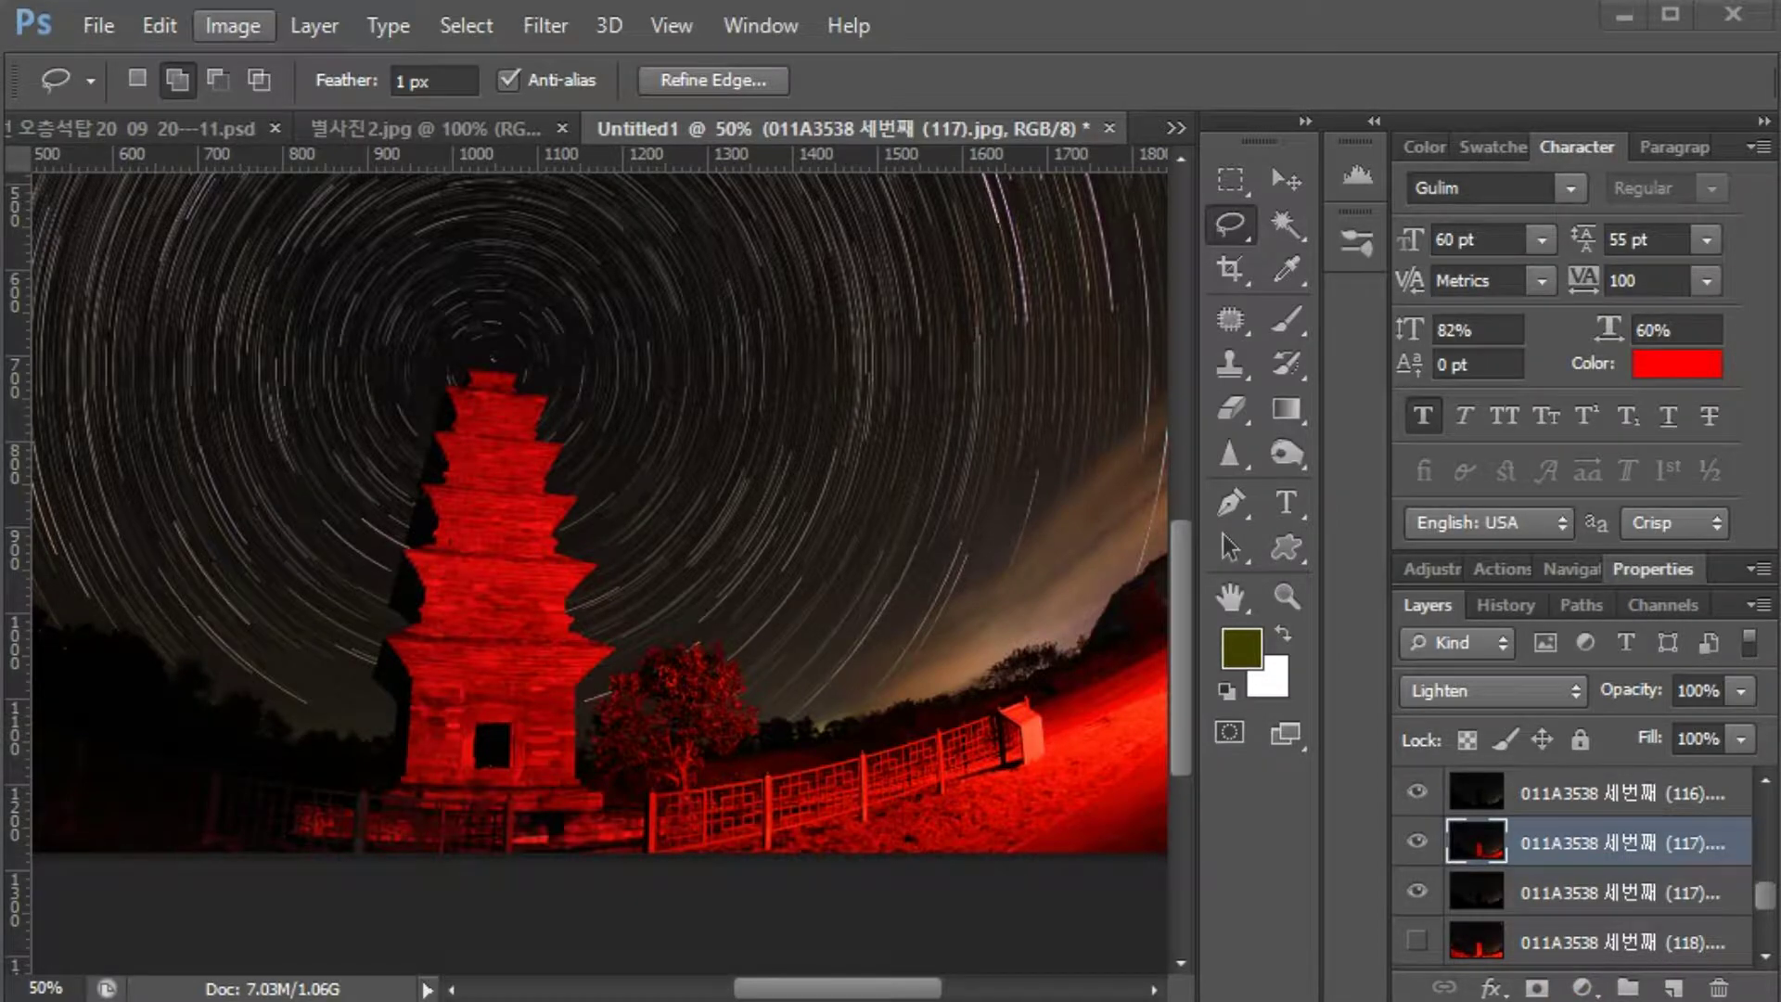
Step: Fully desaturate the outlined red-lit pagoda, tree and foreground on the (117).jpg layer with Hue/Saturation
left_click(228, 26)
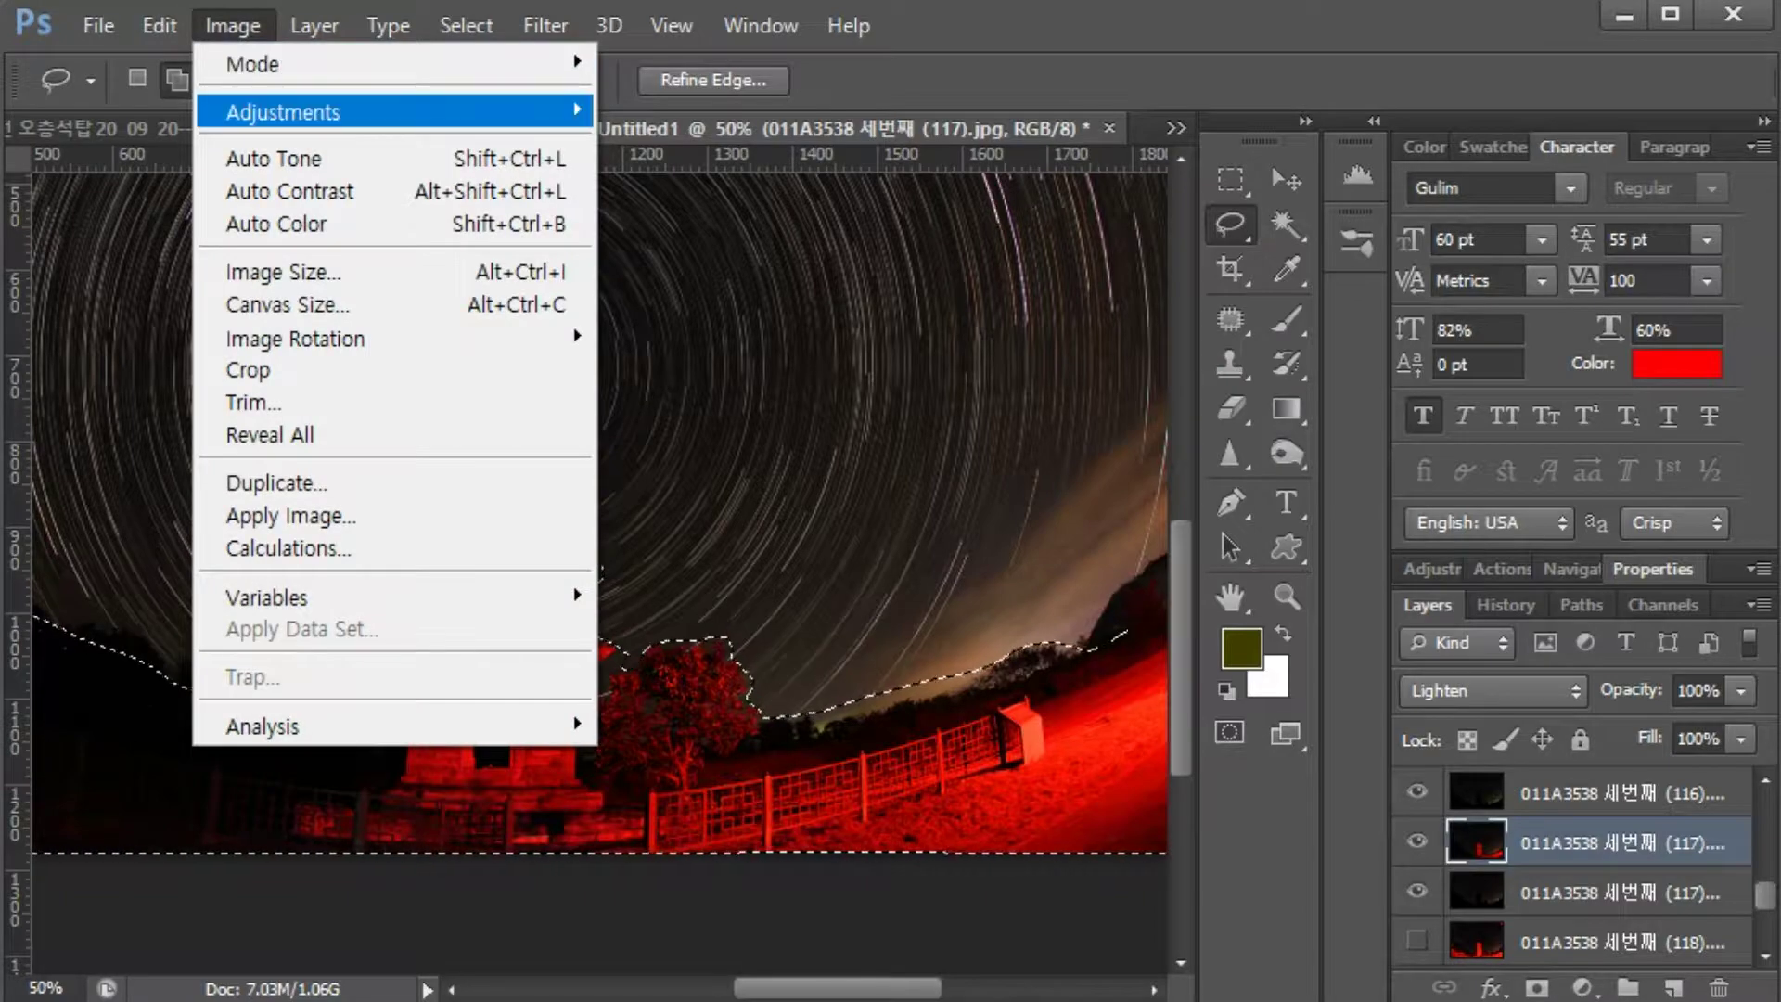
mouse_move(284, 112)
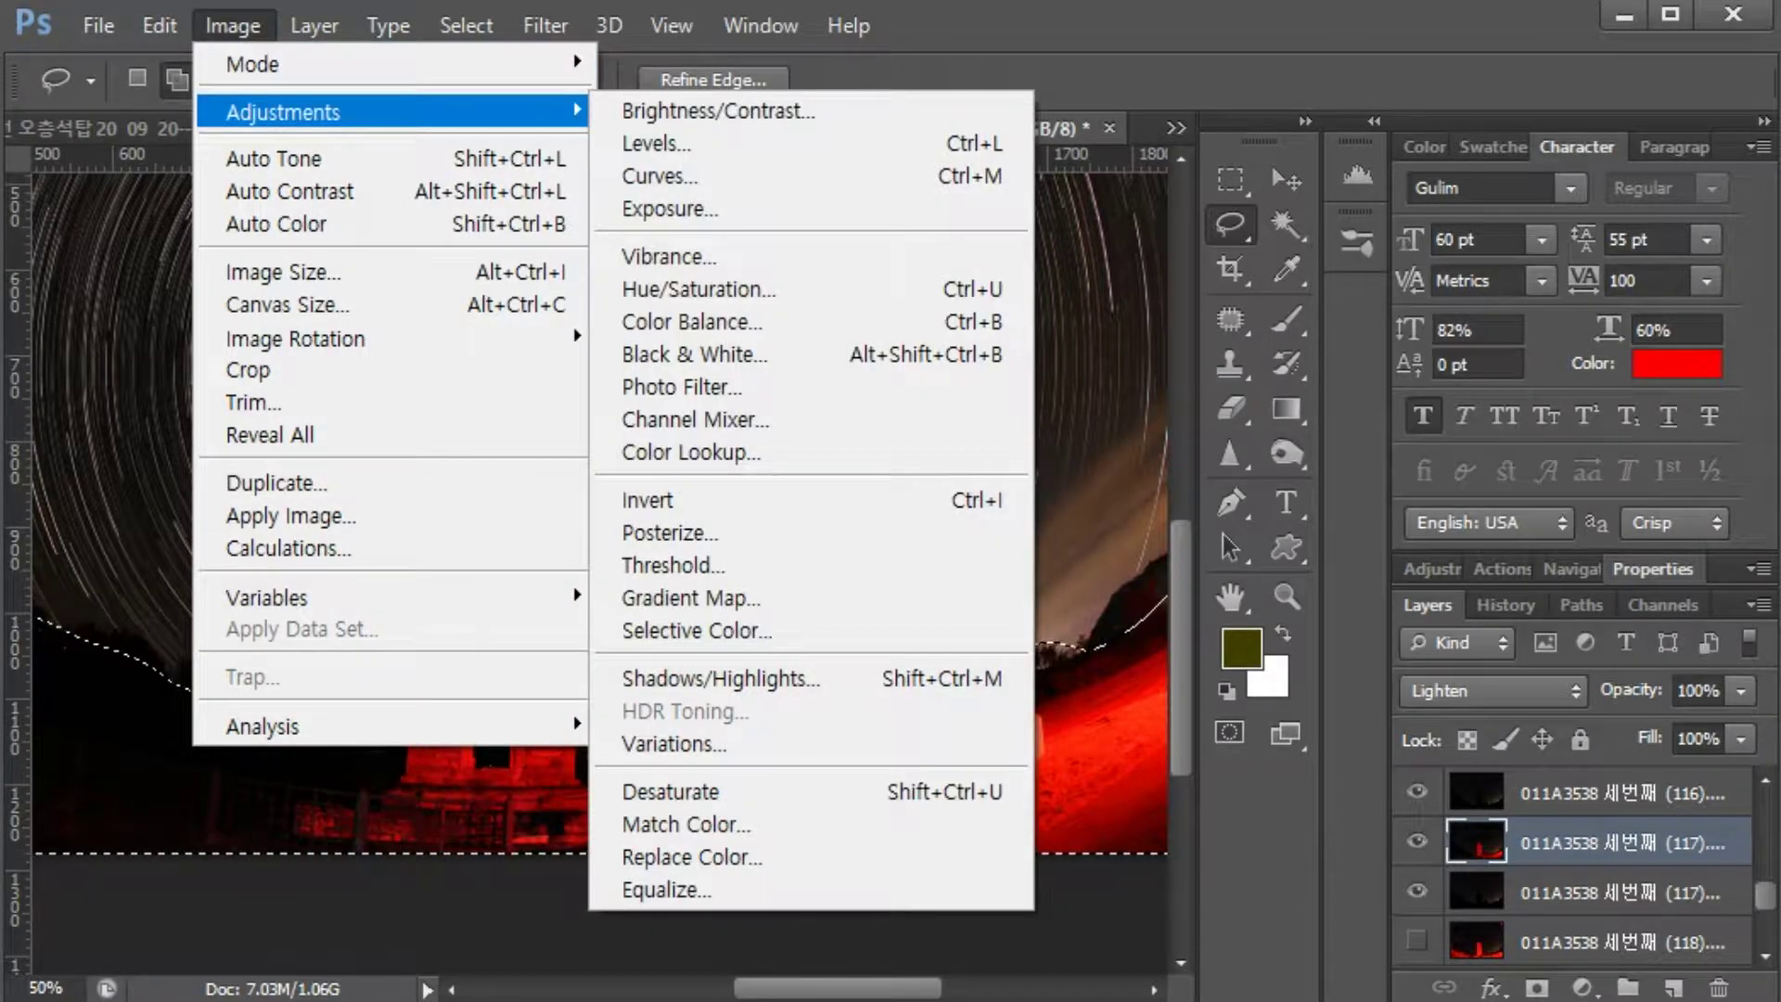
left_click(697, 289)
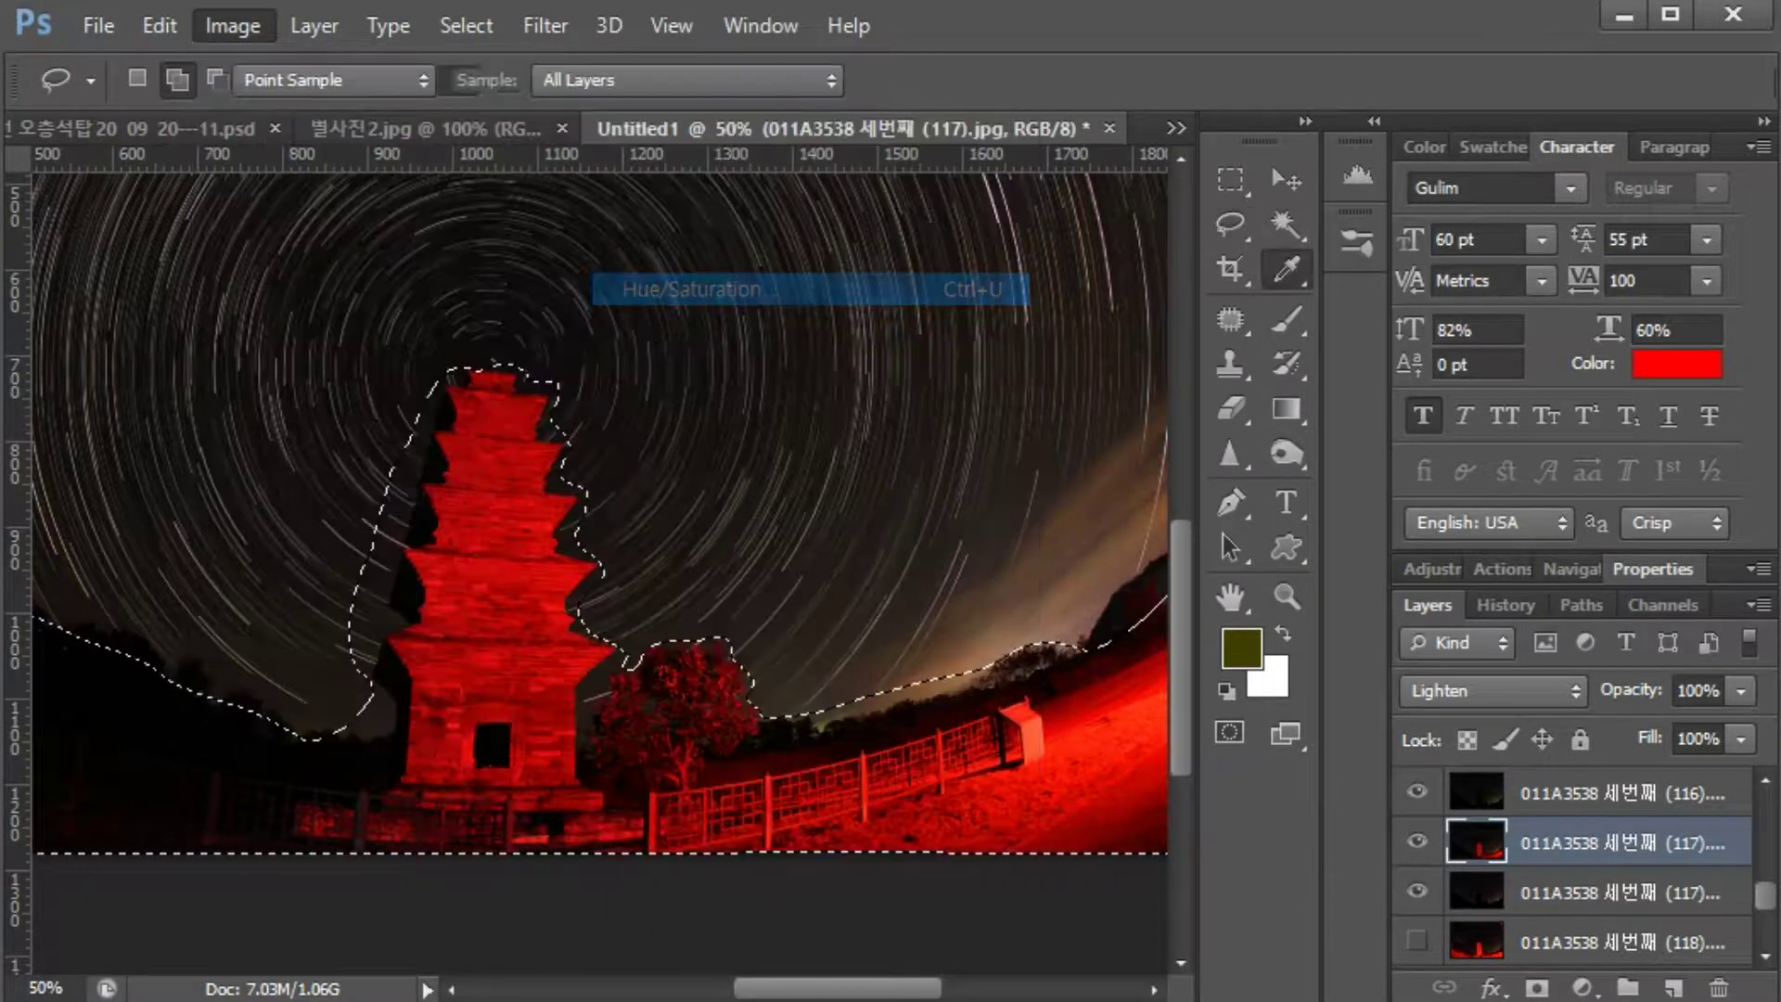
left_click_drag(1726, 700, 1559, 700)
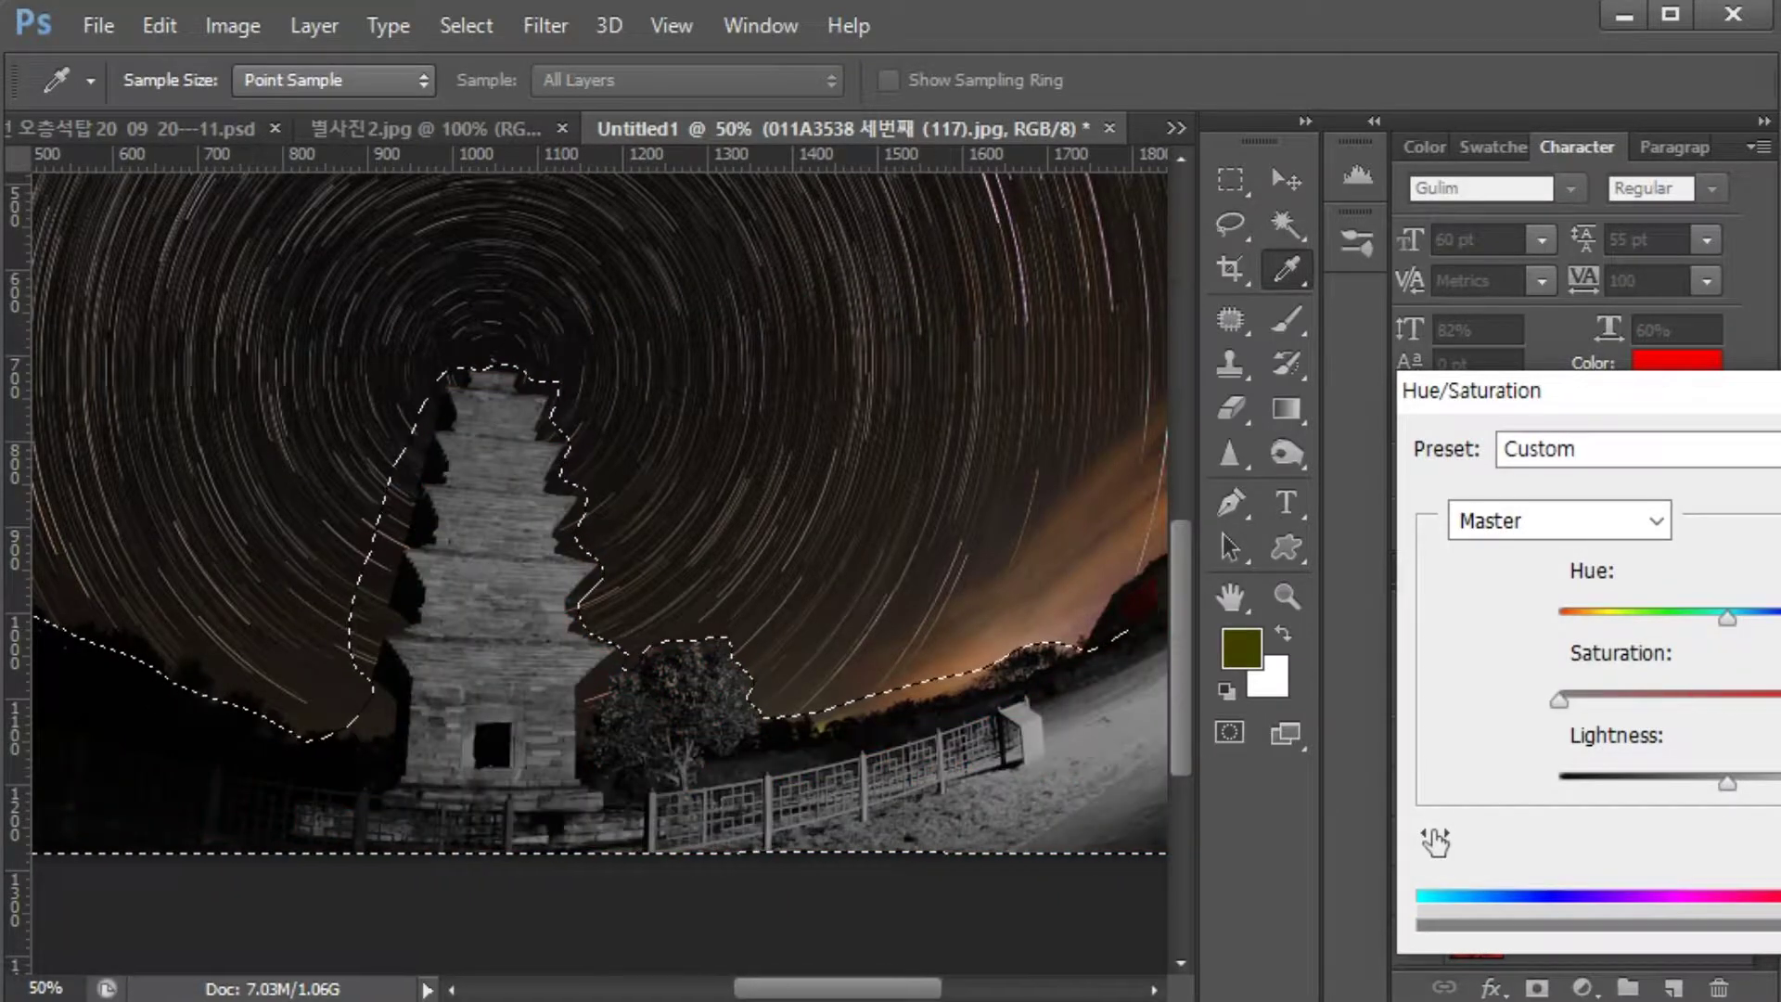
key("Return")
key("l")
double_click(1229, 596)
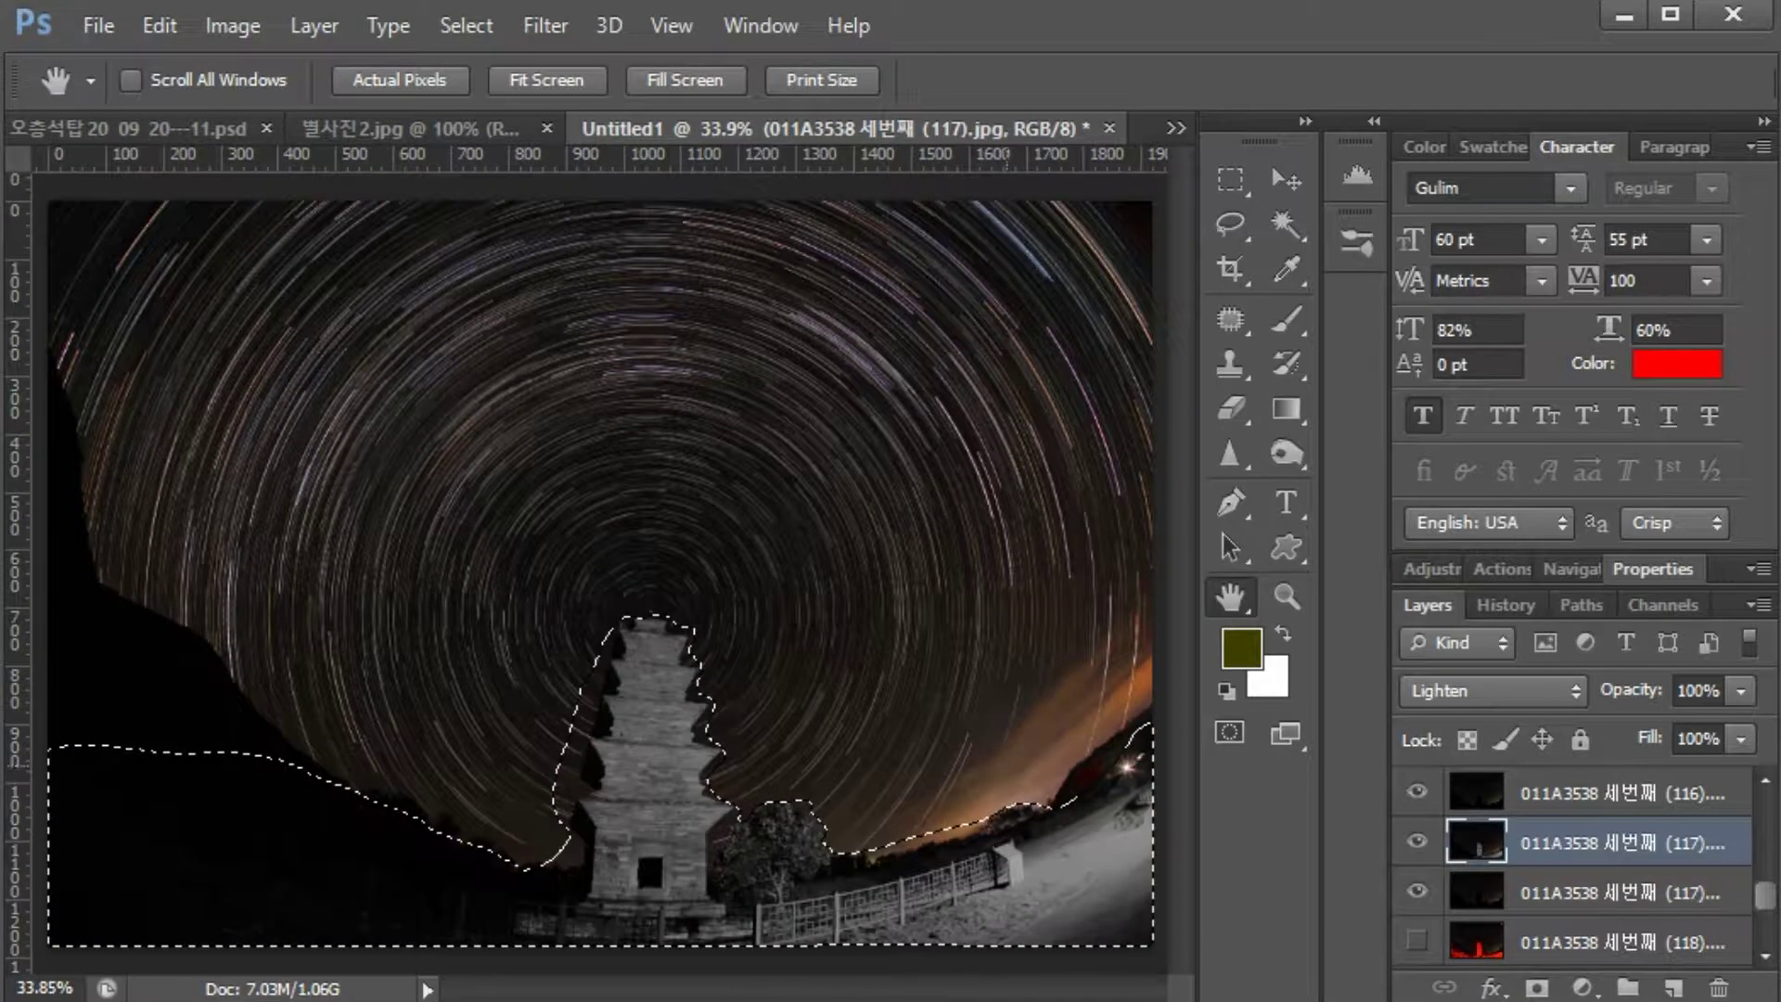
Step: Darken the selected pagoda and foreground with Levels by setting the midtone input to 0.12, and clear the selection
left_click(232, 25)
mouse_move(520, 112)
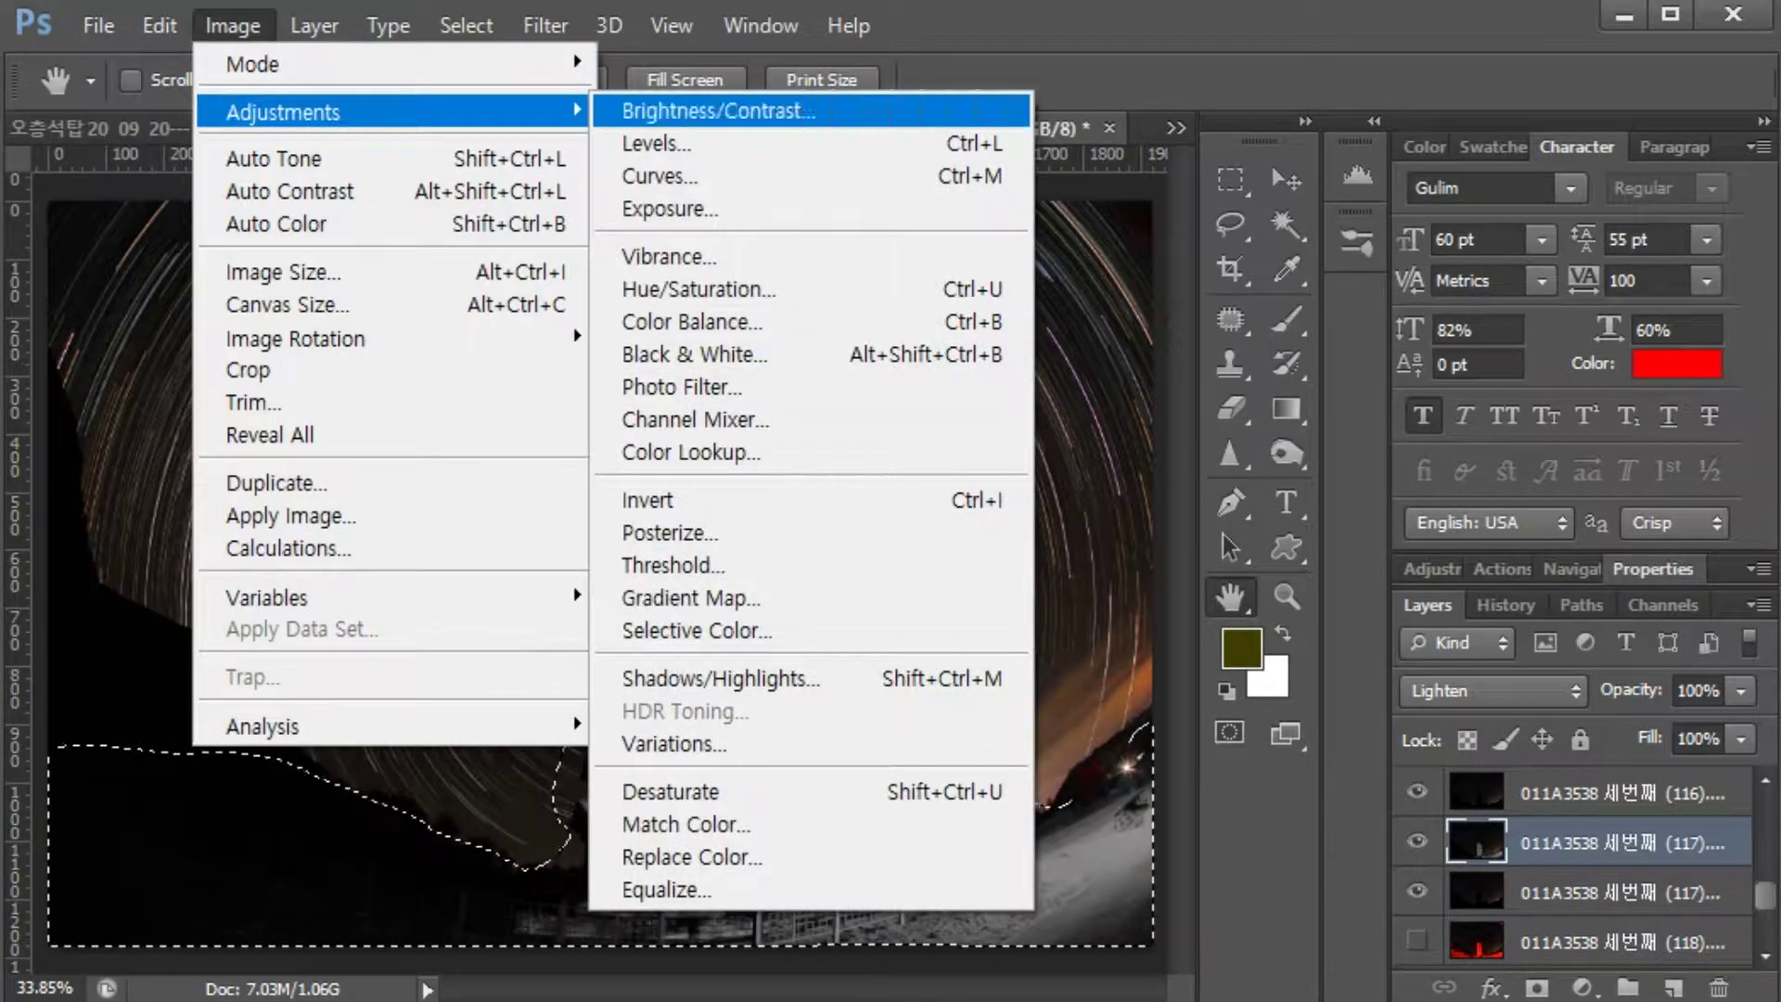
left_click(654, 141)
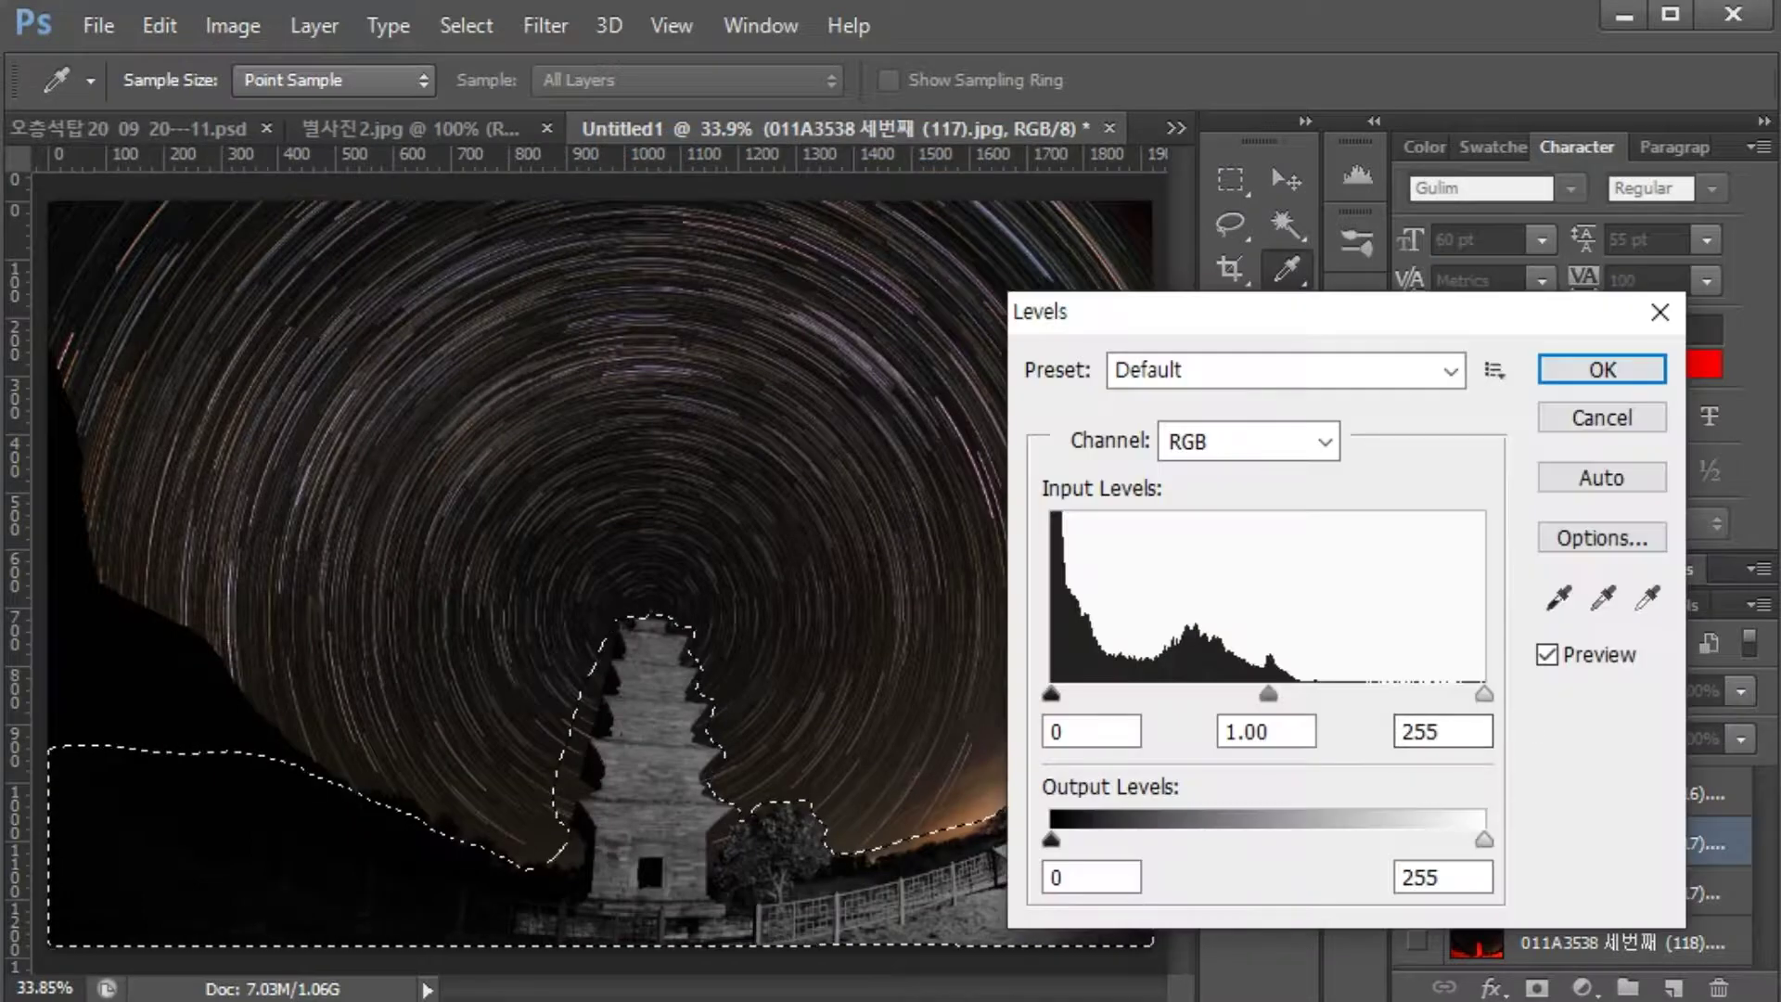
left_click_drag(1267, 694, 1449, 694)
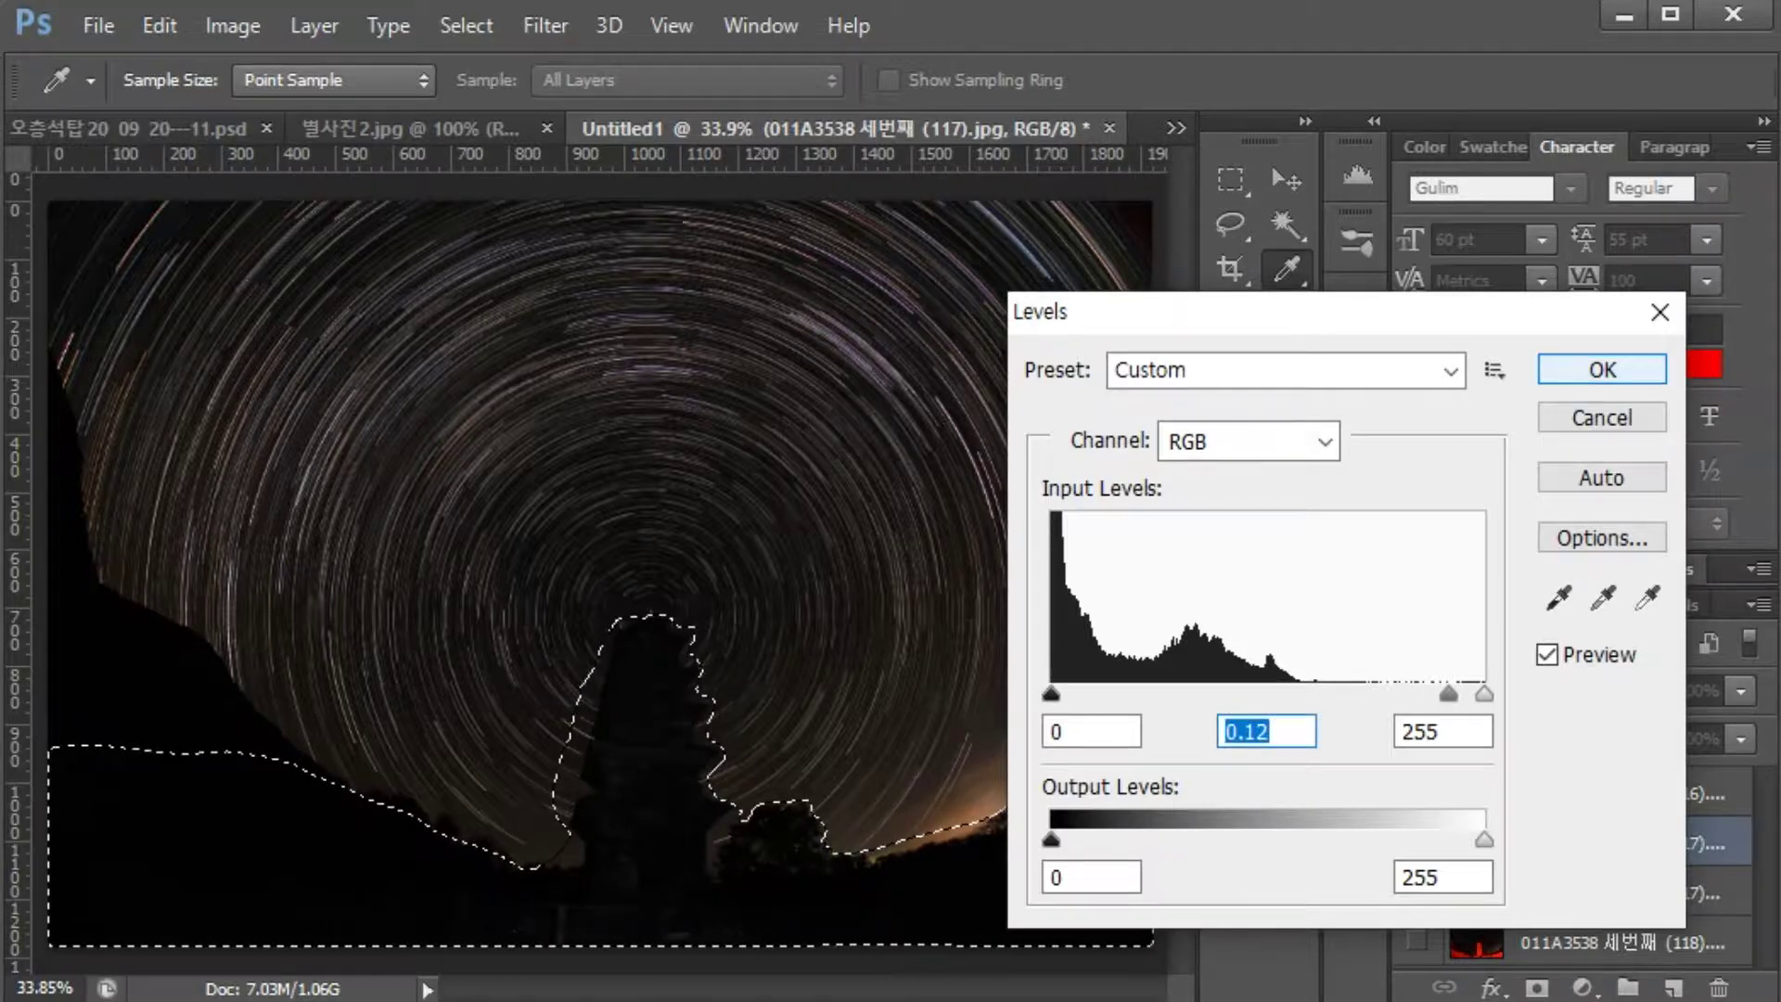
key("Return")
key("ctrl")
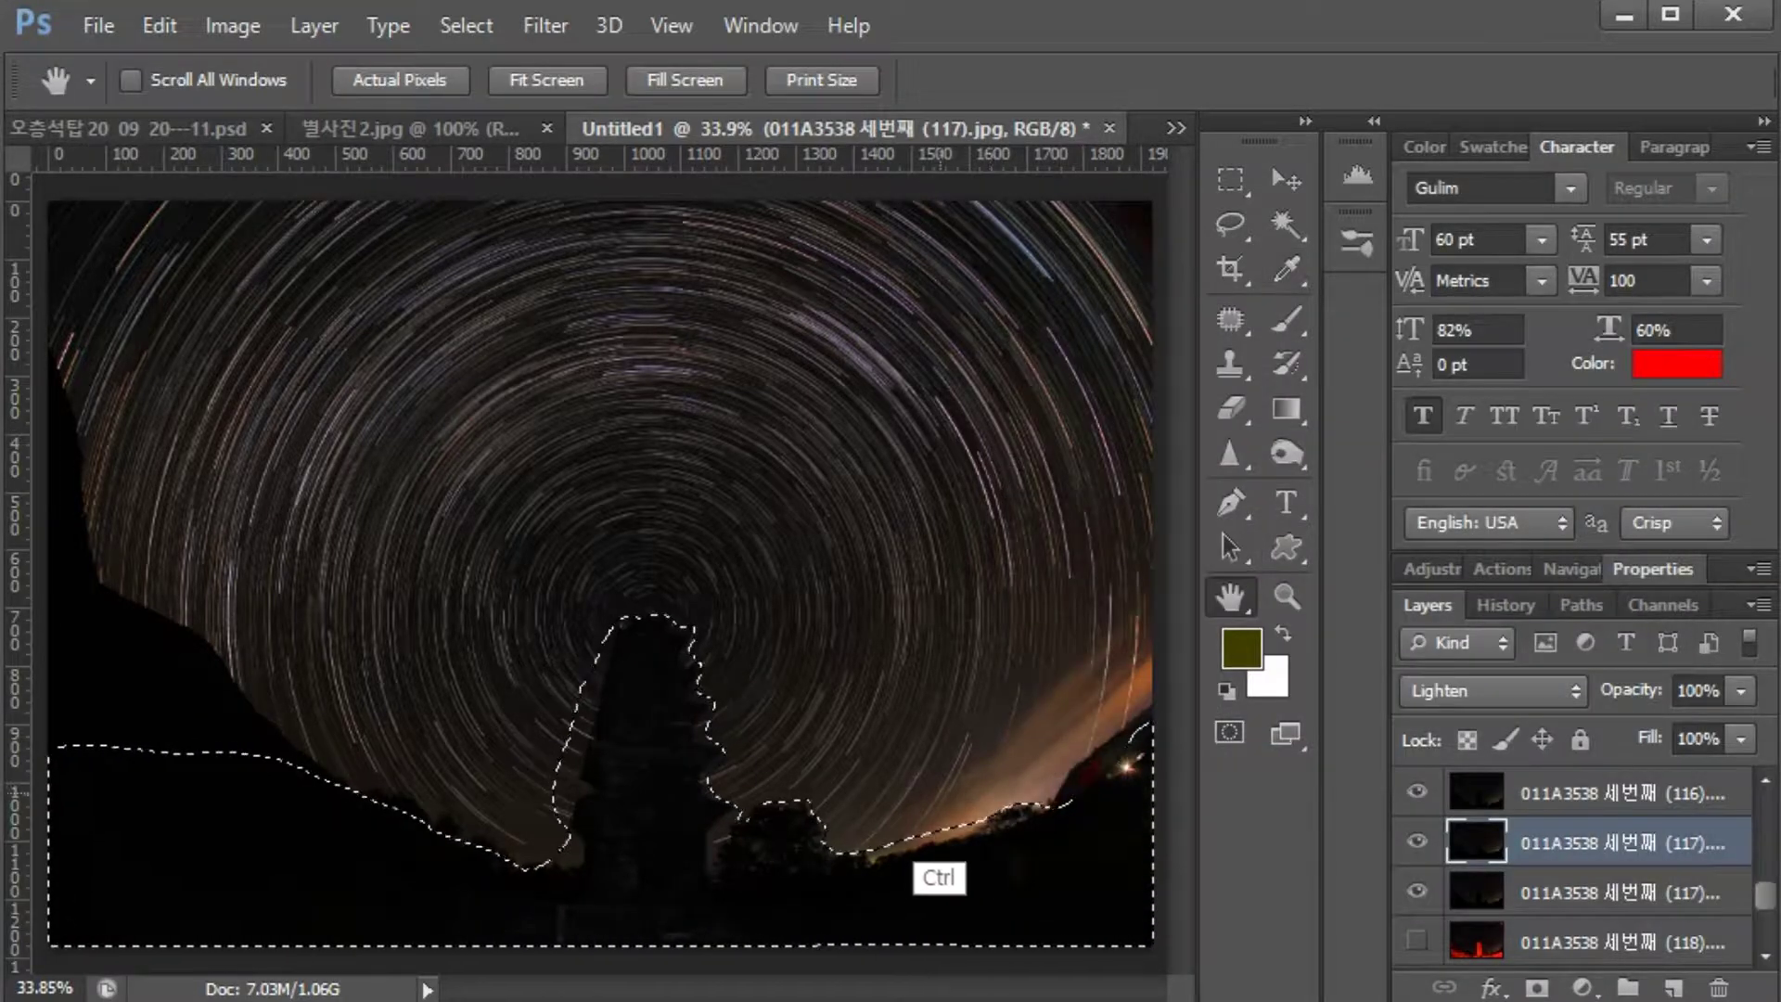
key("ctrl+d")
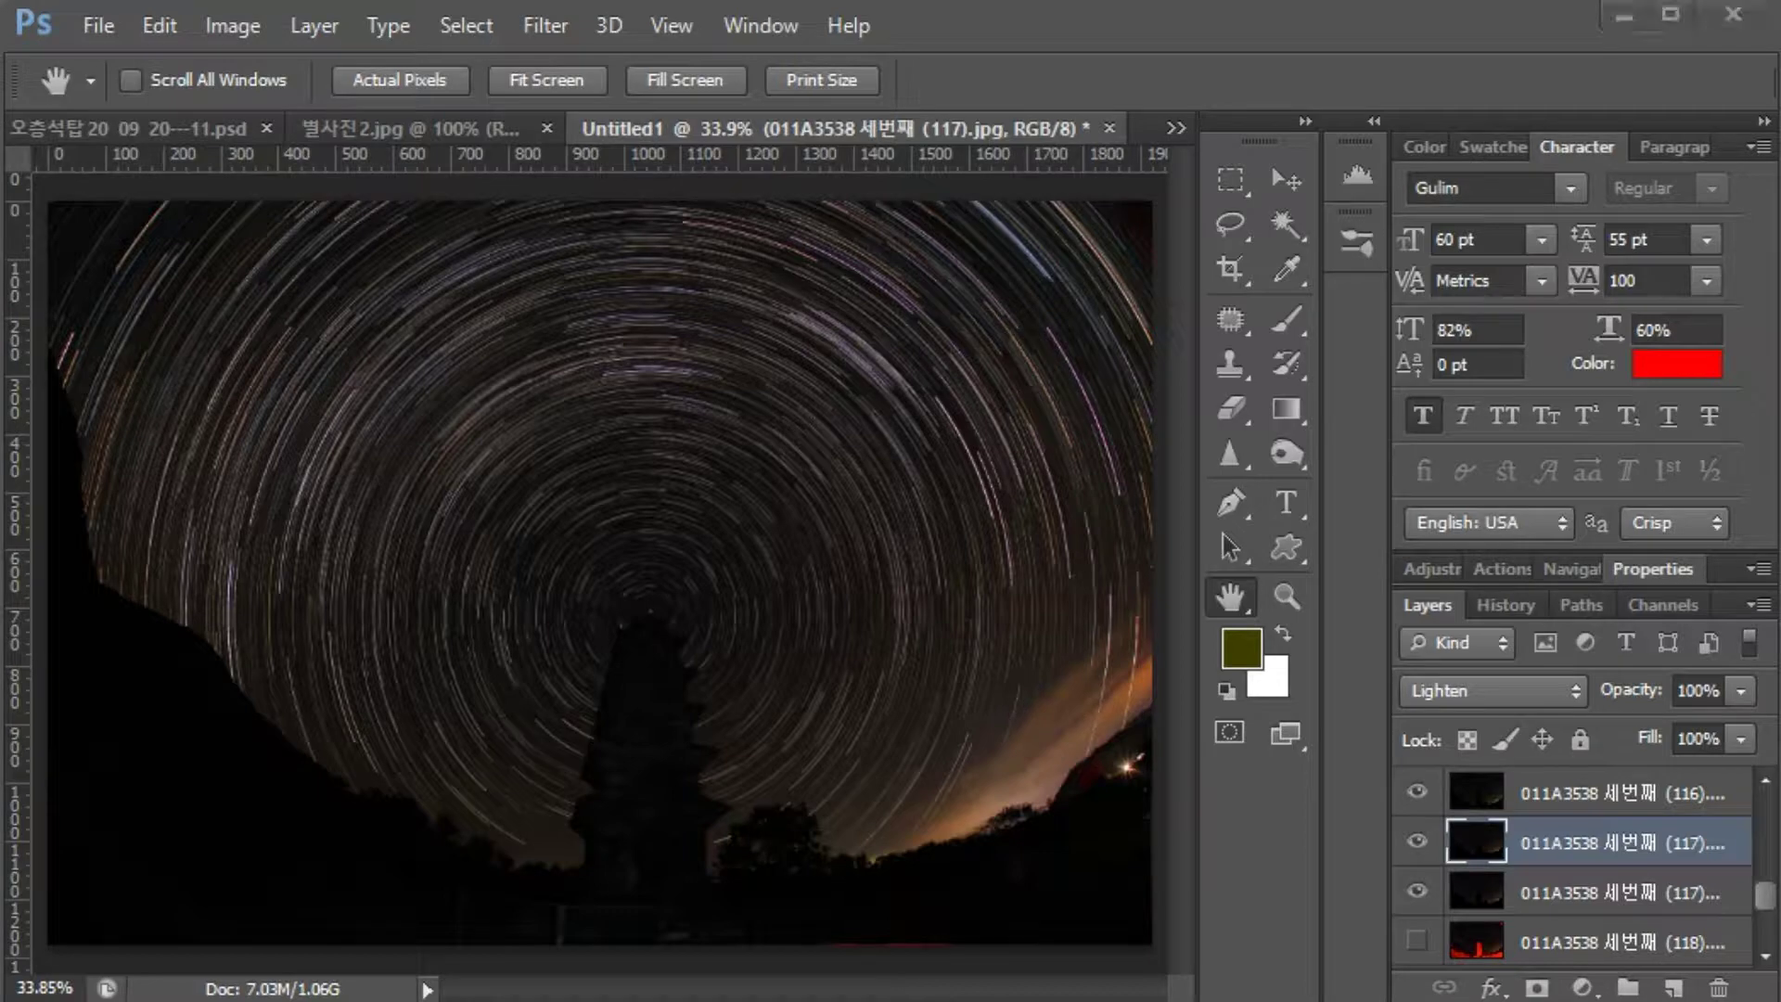
mouse_move(1436, 716)
left_mouse_down()
mouse_move(1504, 686)
mouse_move(1463, 700)
left_mouse_up()
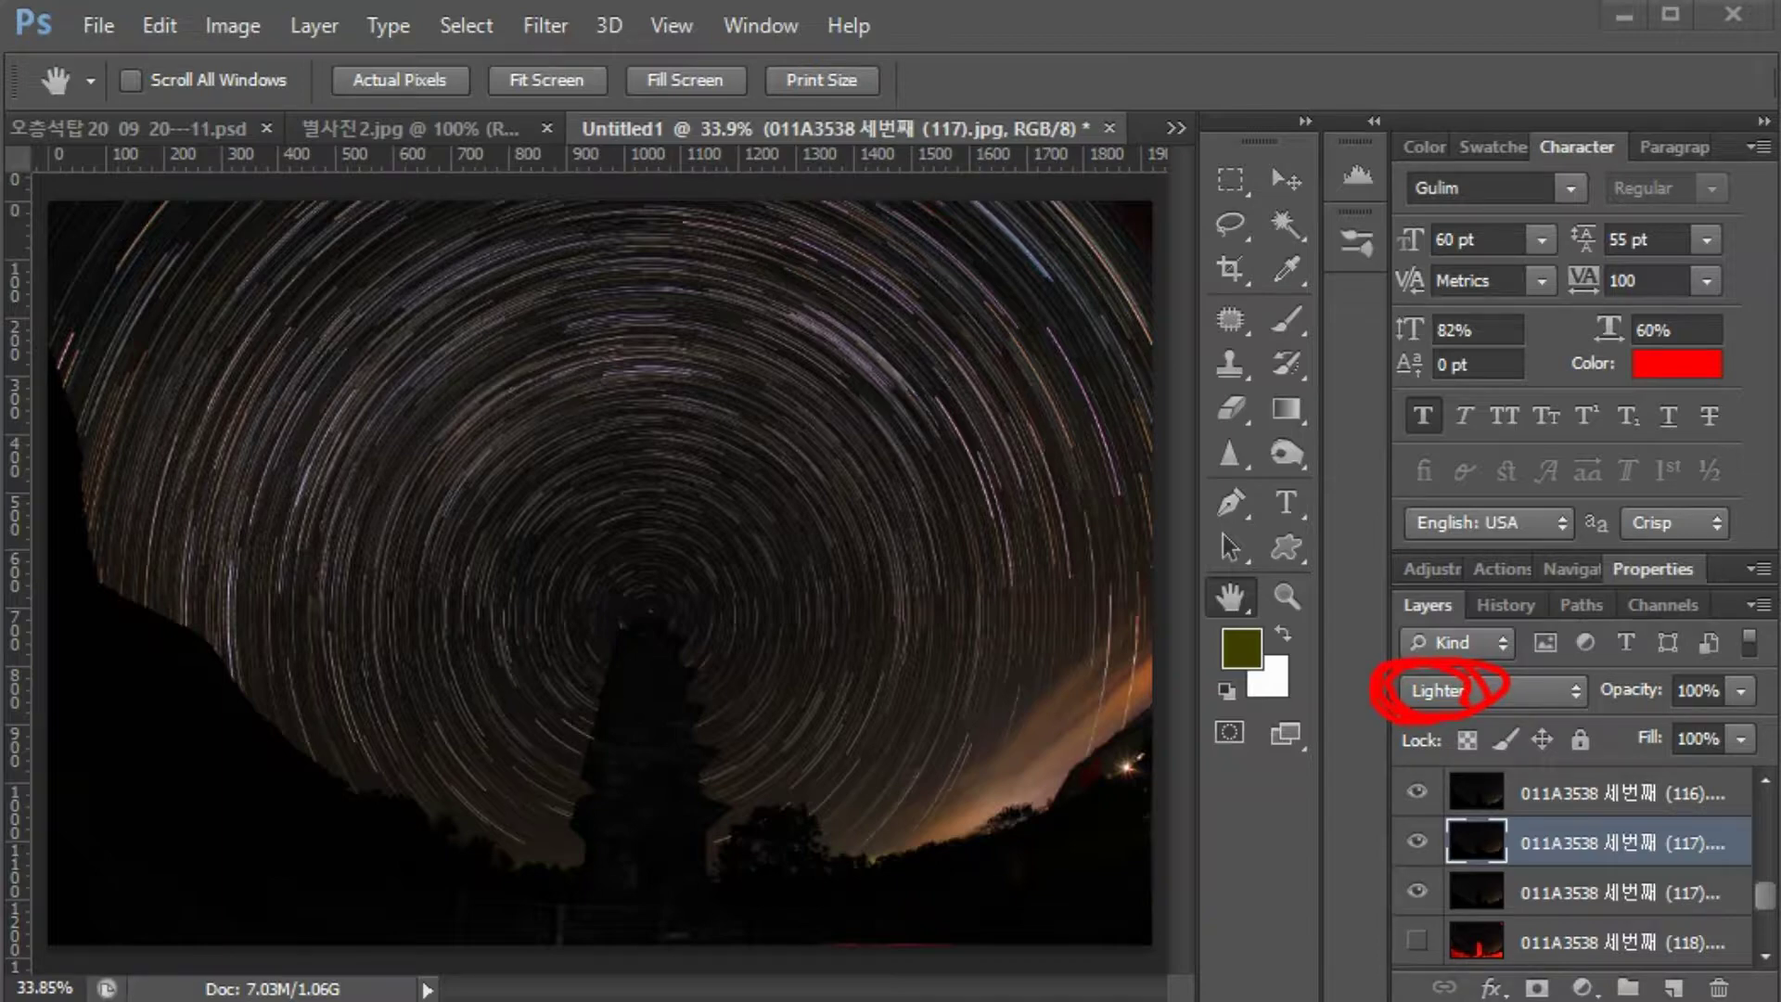
left_click_drag(1482, 679, 1499, 691)
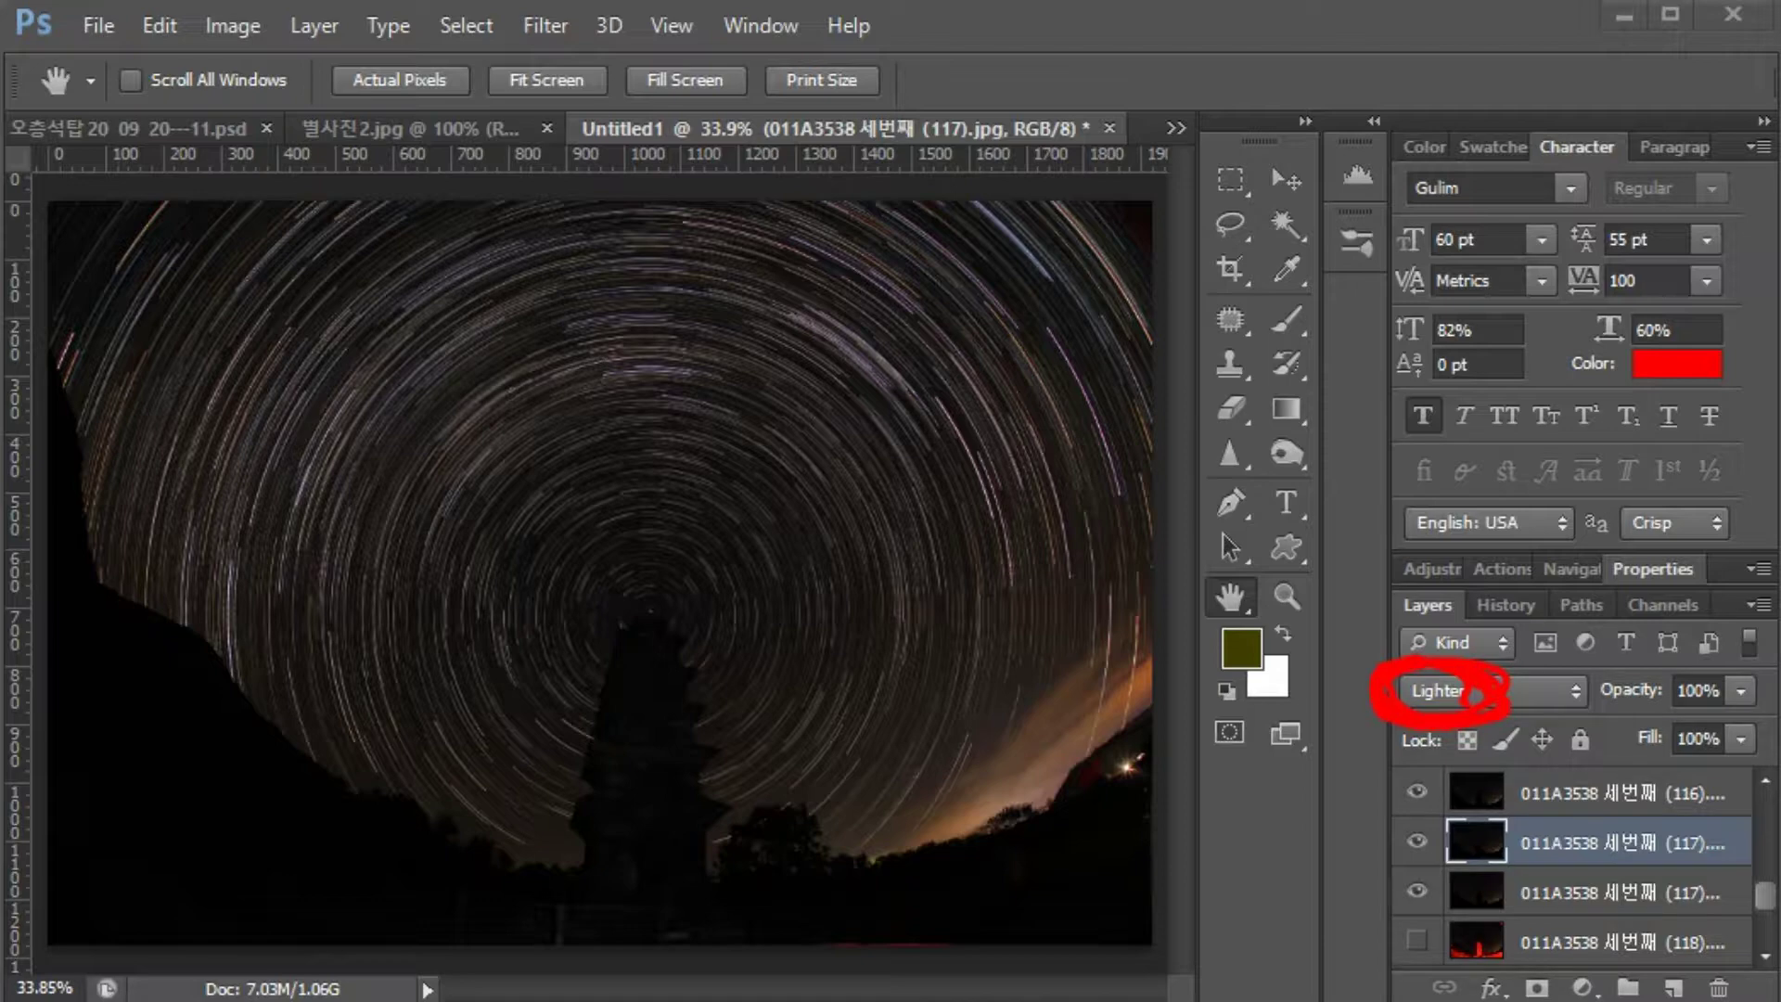
key("Escape")
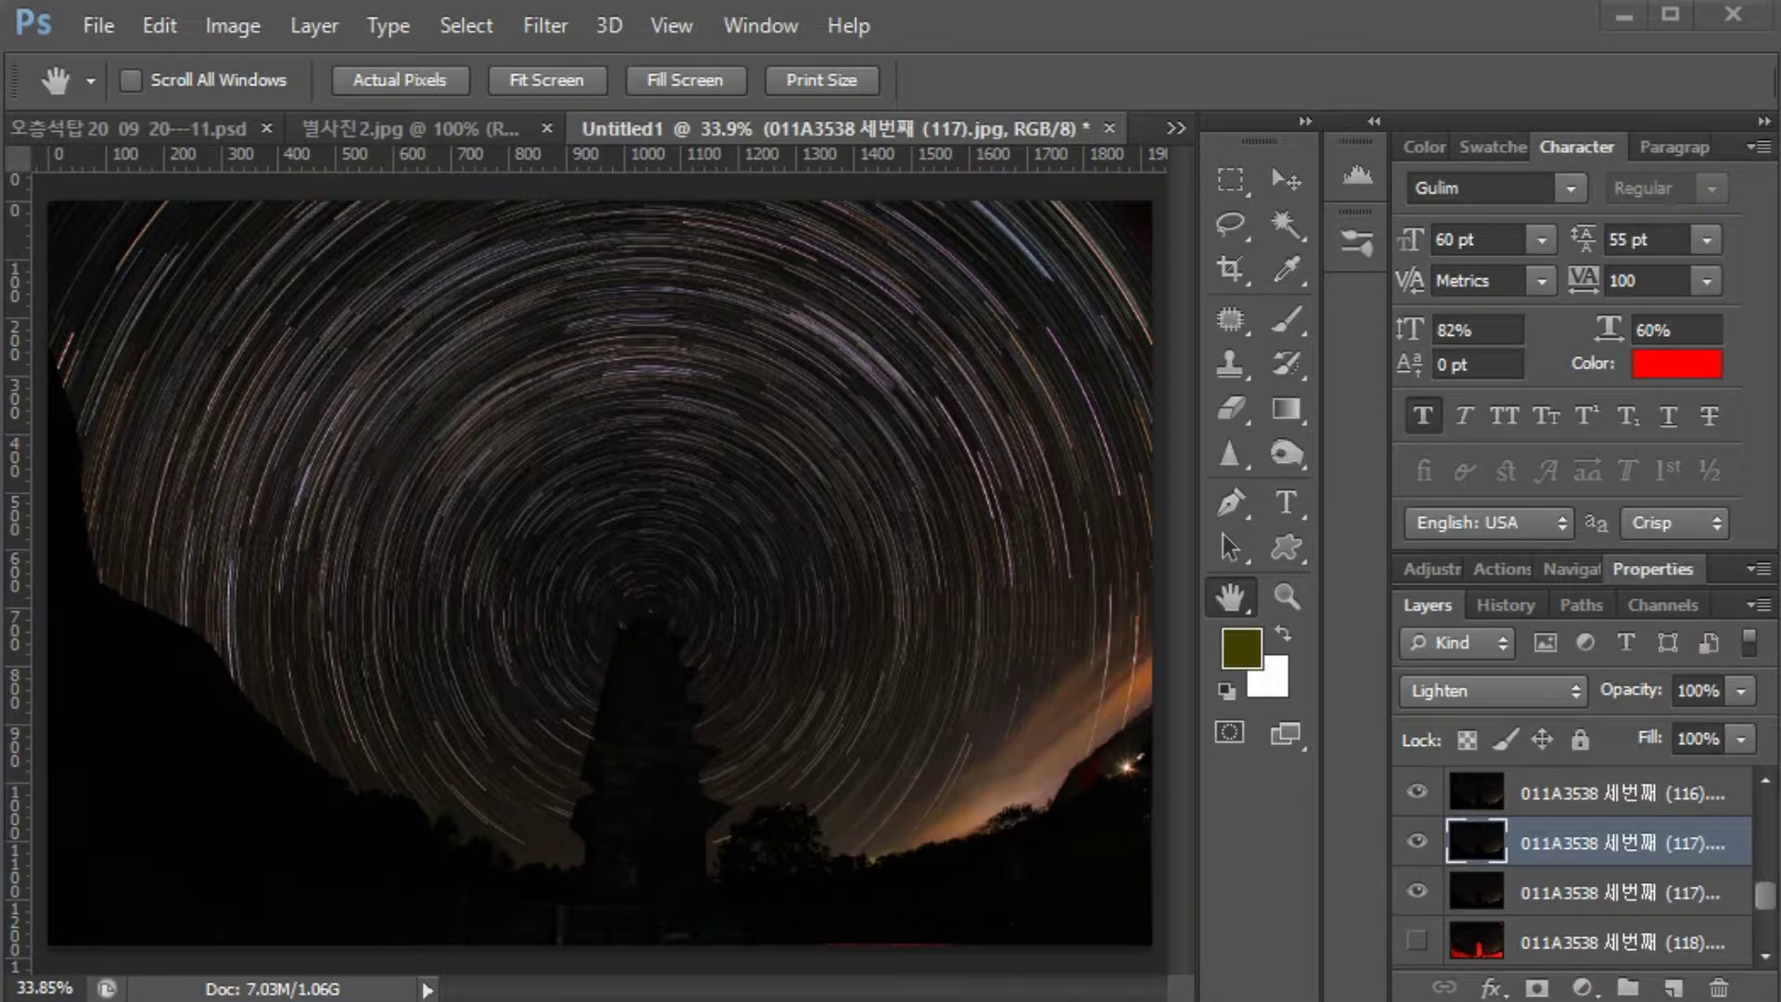
mouse_move(1050, 782)
left_mouse_down()
mouse_move(701, 588)
mouse_move(571, 710)
mouse_move(440, 731)
mouse_move(115, 434)
mouse_move(325, 264)
mouse_move(802, 208)
mouse_move(1023, 251)
mouse_move(1103, 692)
mouse_move(1080, 744)
mouse_move(1040, 758)
mouse_move(1168, 734)
mouse_move(917, 849)
mouse_move(716, 832)
mouse_move(703, 700)
mouse_move(598, 662)
mouse_move(522, 819)
mouse_move(409, 796)
mouse_move(201, 654)
mouse_move(76, 526)
mouse_move(45, 385)
mouse_move(5, 493)
mouse_move(6, 804)
mouse_move(423, 964)
mouse_move(939, 965)
mouse_move(1178, 917)
mouse_move(1193, 846)
mouse_move(1135, 781)
left_mouse_up()
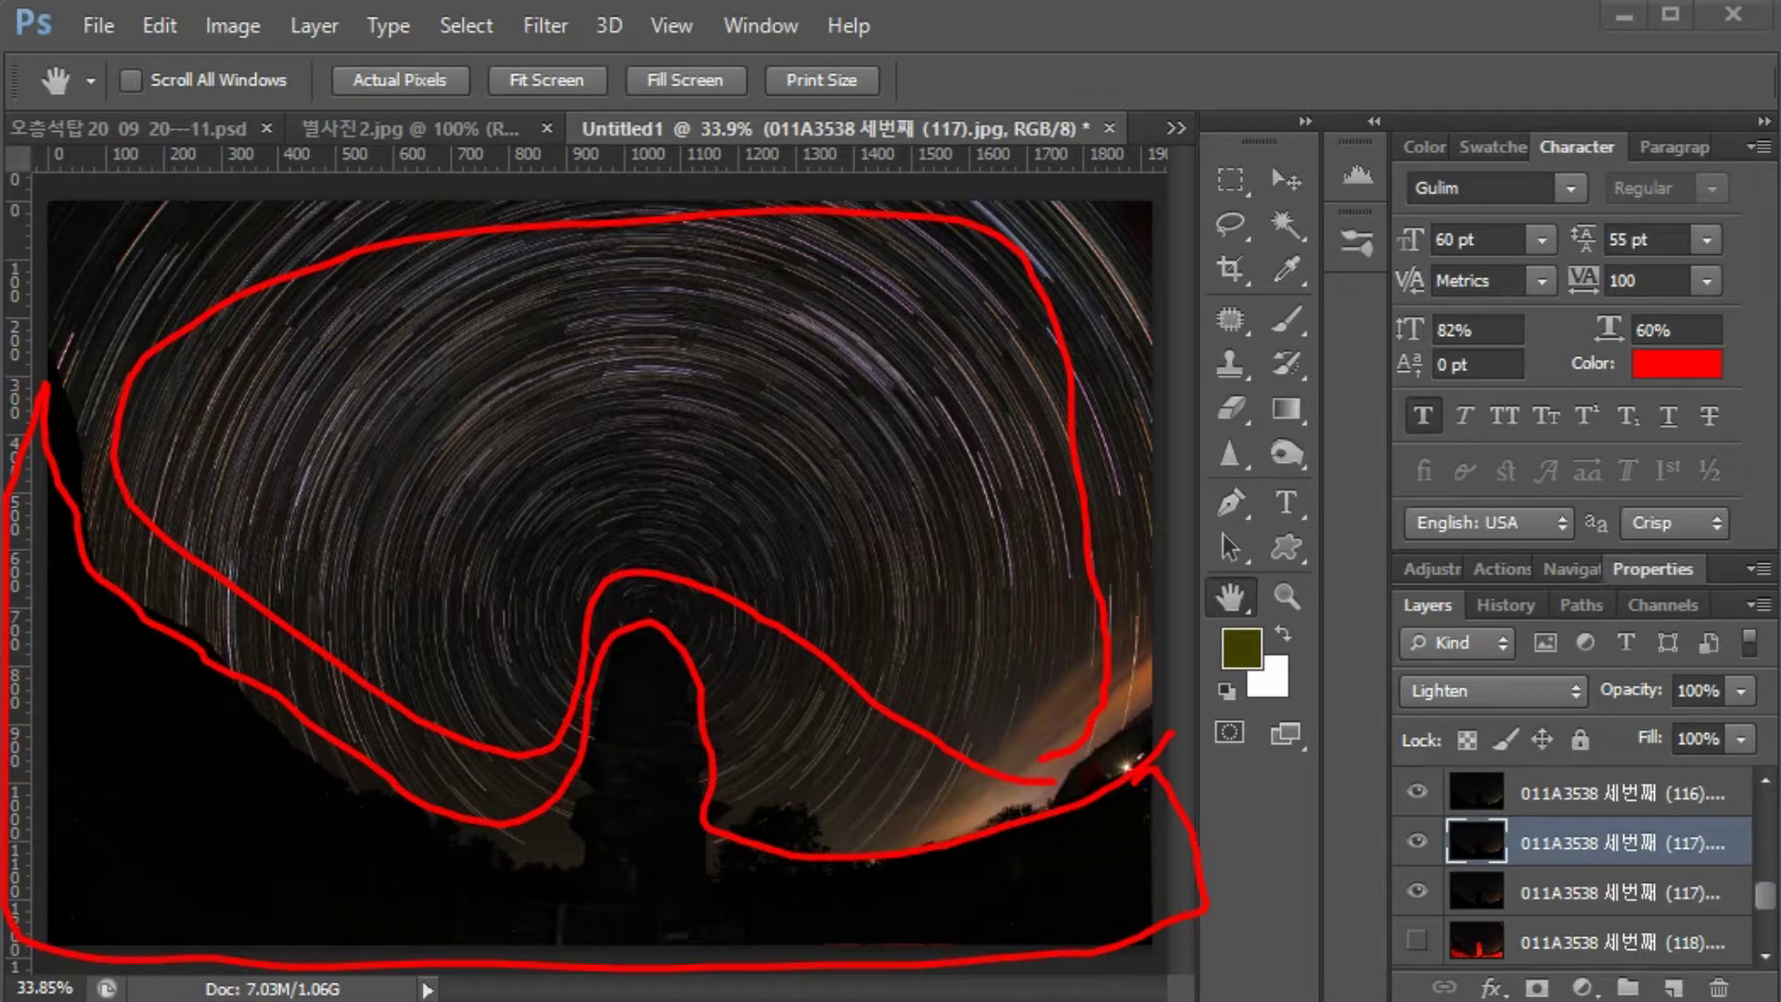
key("Escape")
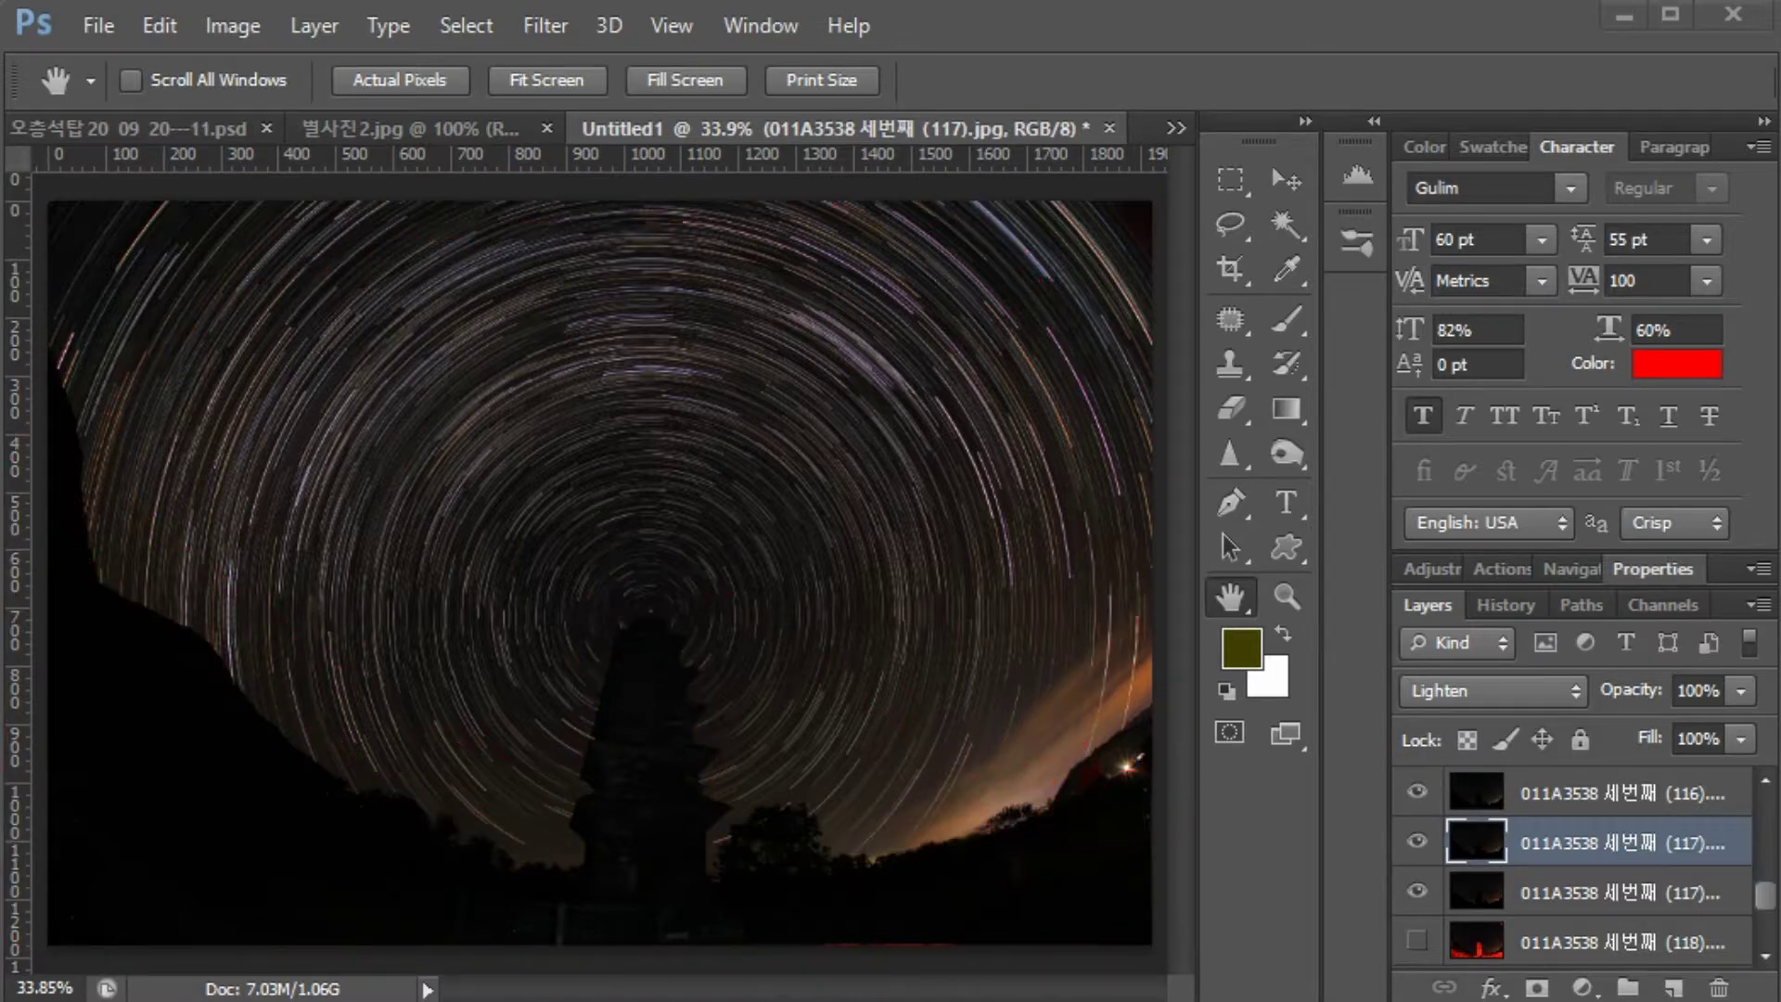
Step: Compare the star-trail image with layers 011A3538 세번째 (116) and (1).jpg each hidden and shown, leaving both visible
left_click(1416, 792)
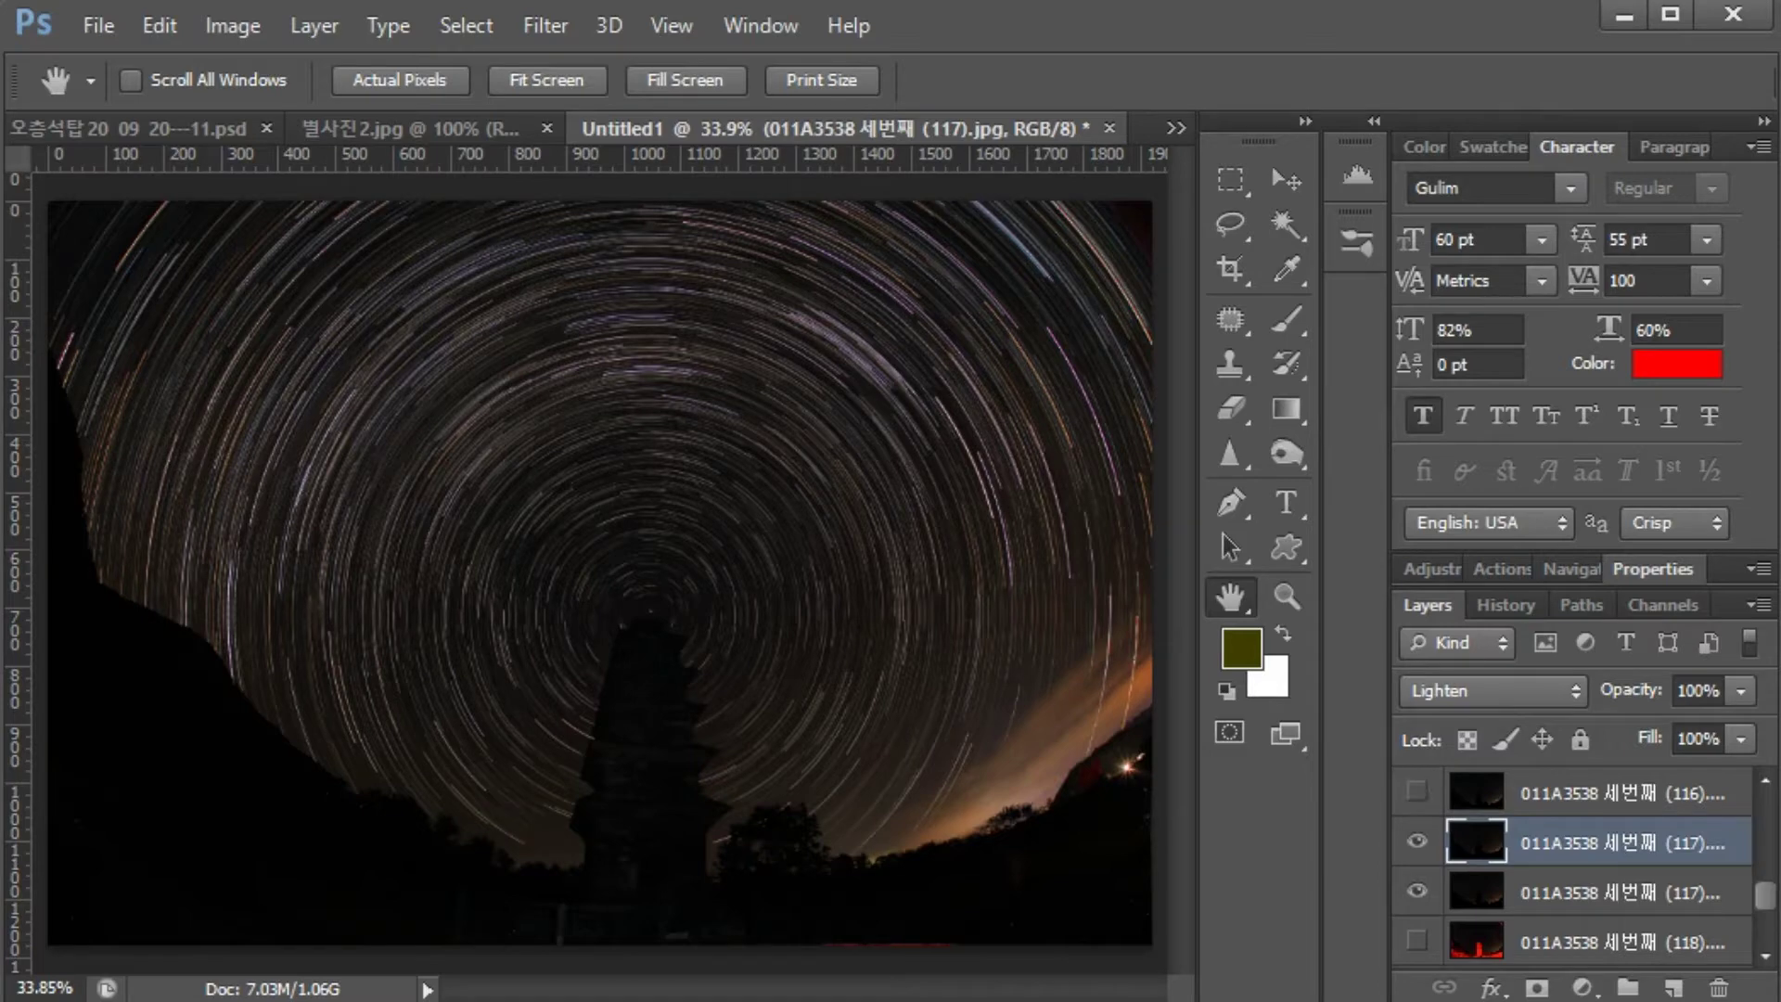
left_click(1416, 791)
scroll(1576, 867, "up", 10)
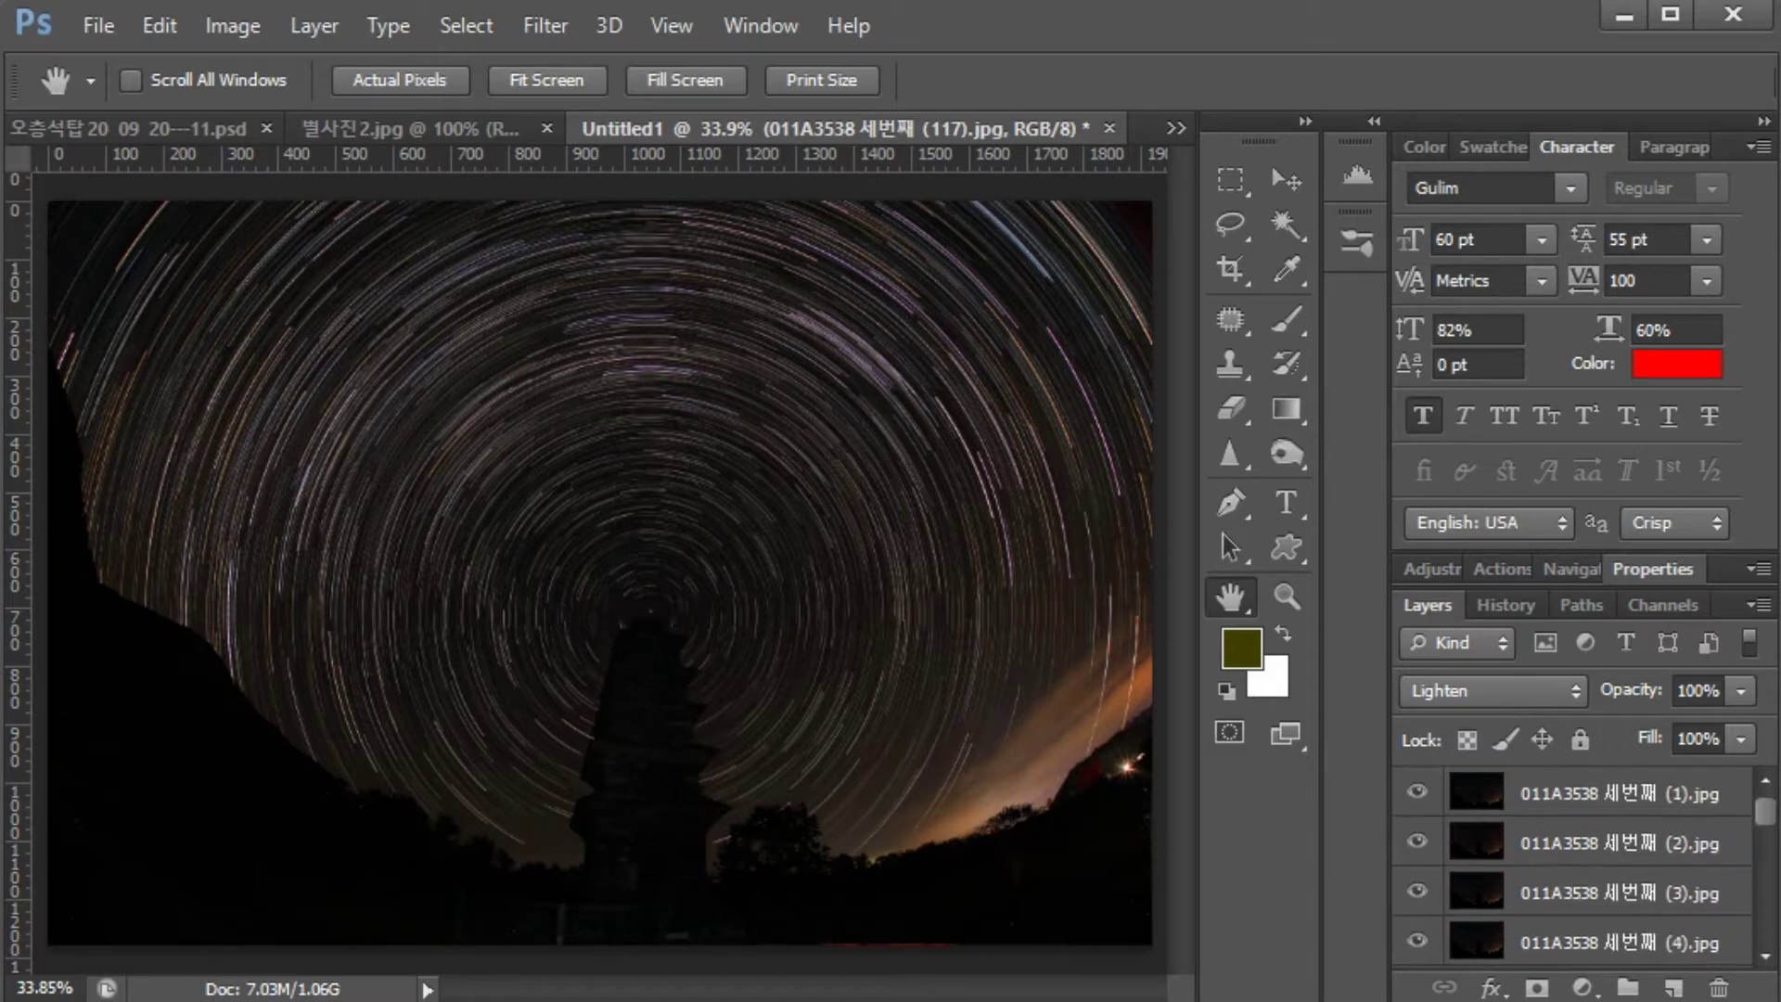
left_click(1416, 791)
left_click(1416, 791)
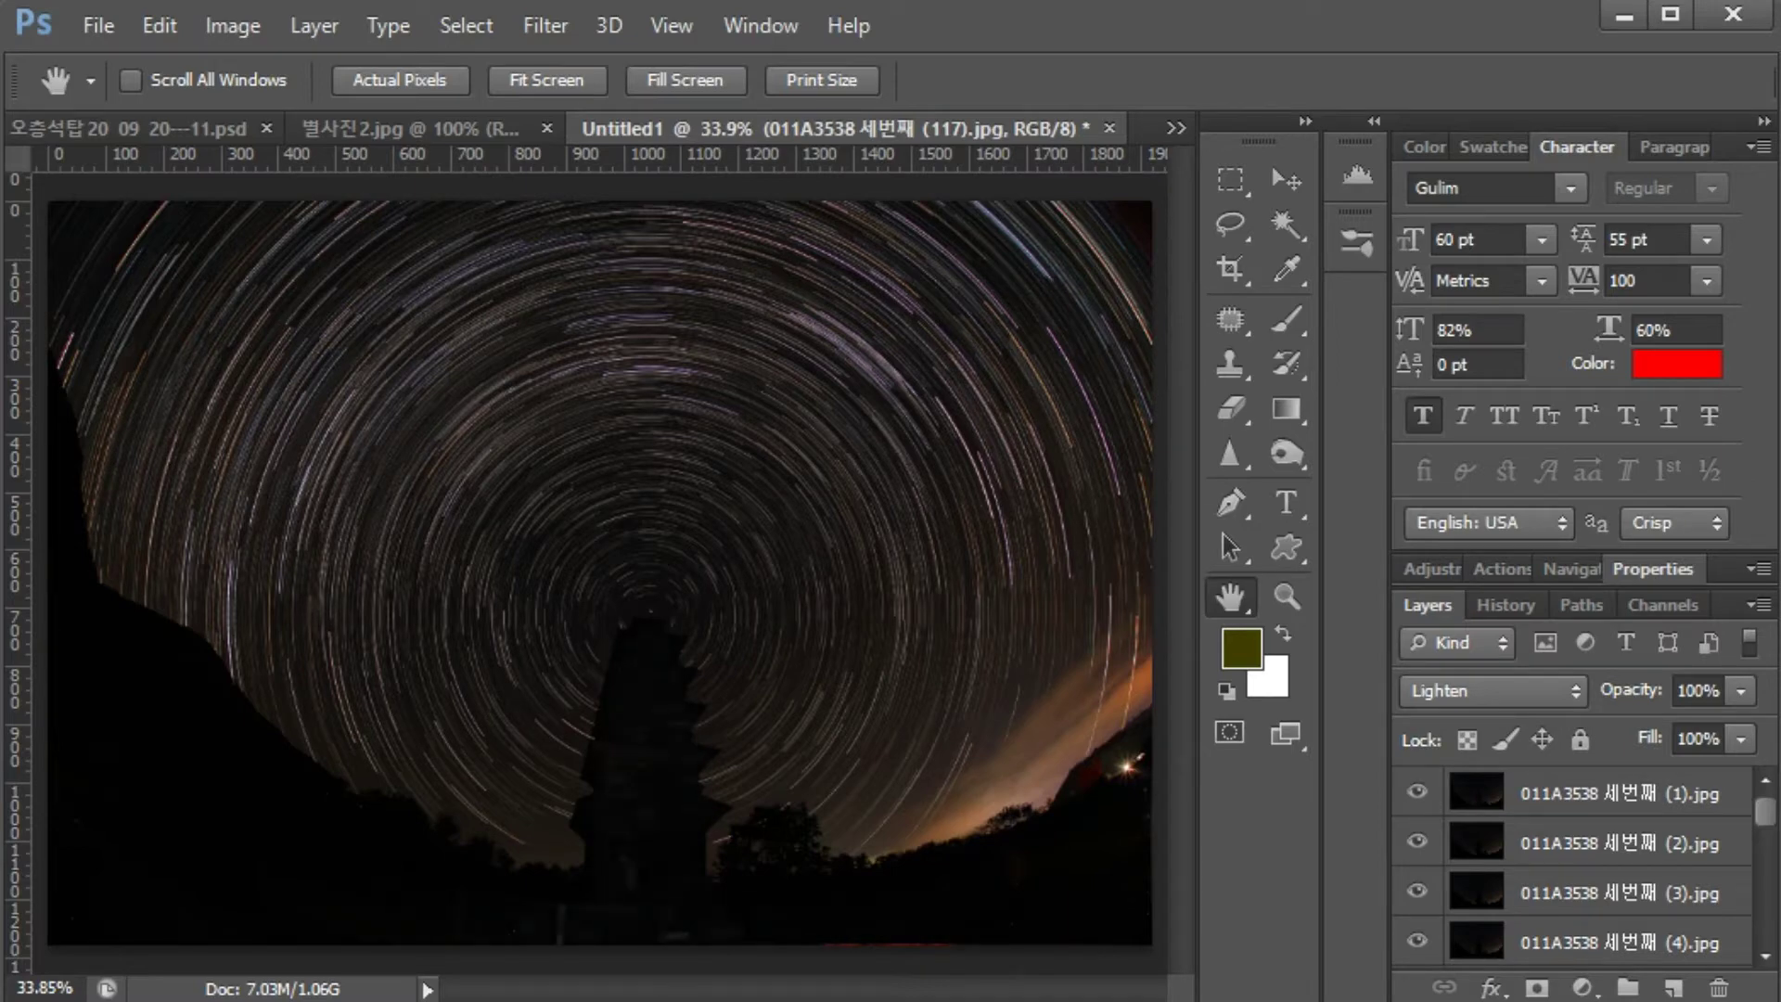